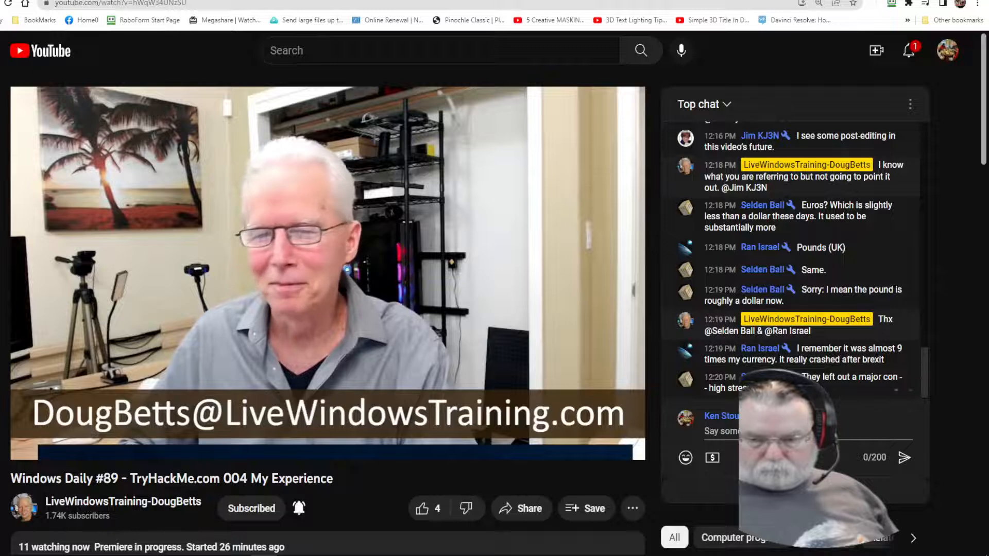
# Choose a different playback device for the system sound.
pyautogui.click(872, 555)
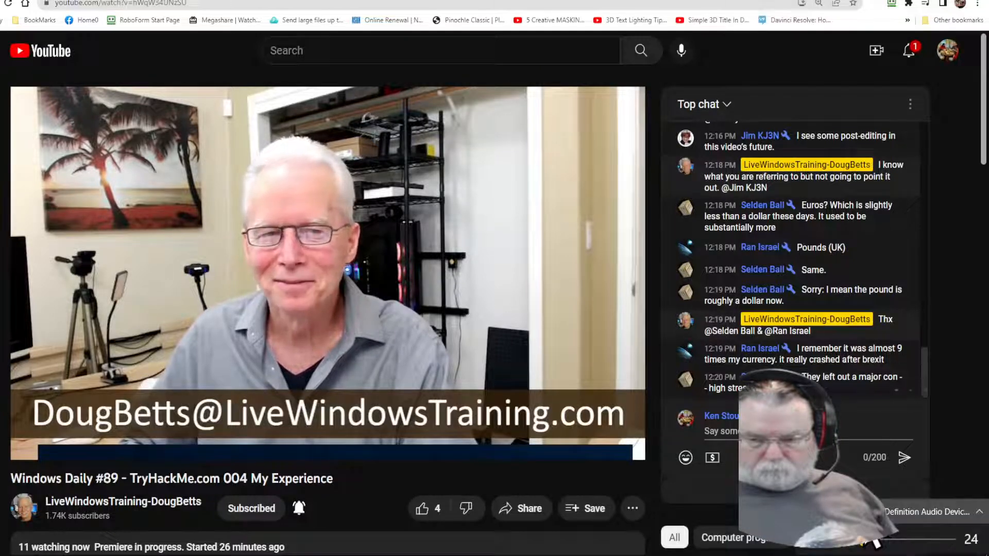
pyautogui.click(881, 512)
pyautogui.click(850, 471)
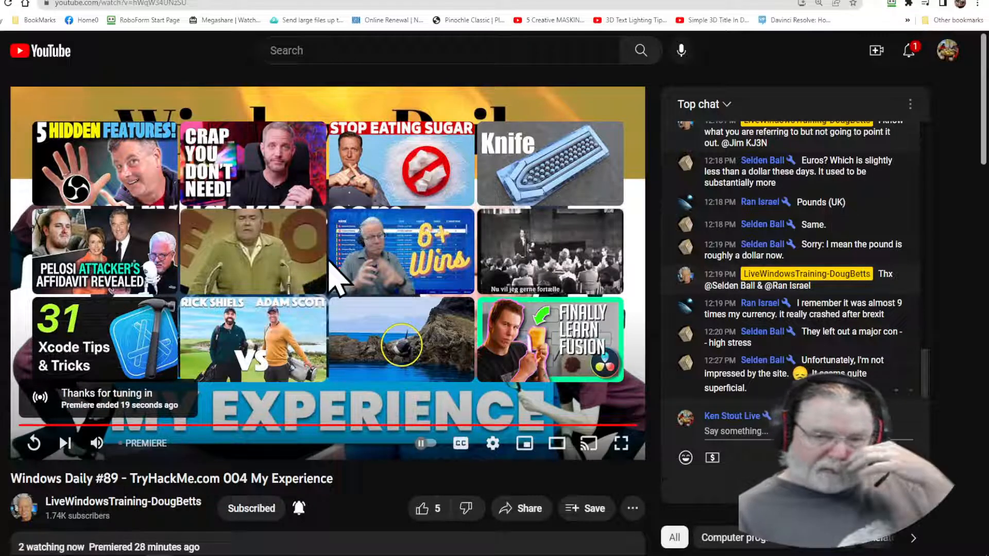
pyautogui.scroll(5, 838, 326)
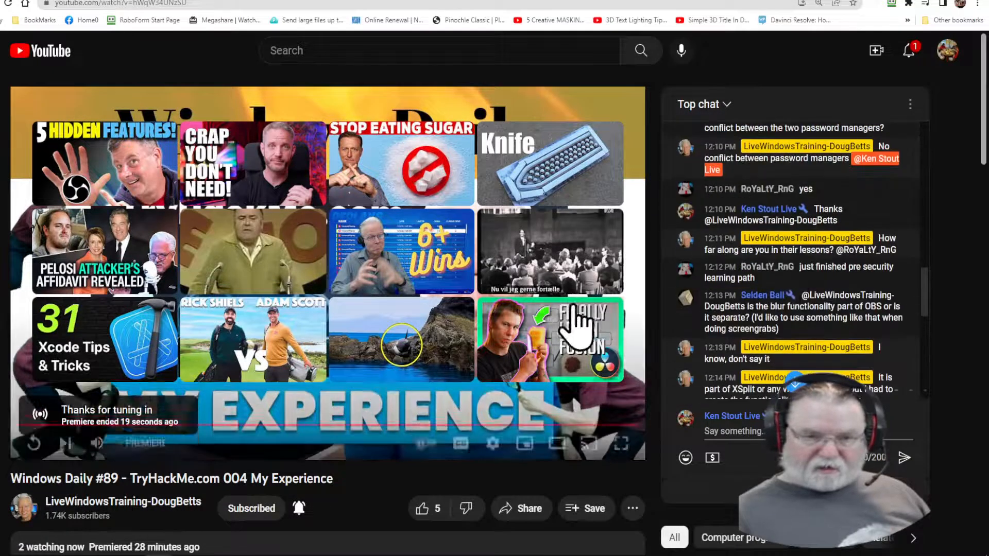
pyautogui.scroll(-5, 402, 335)
pyautogui.scroll(5, 375, 350)
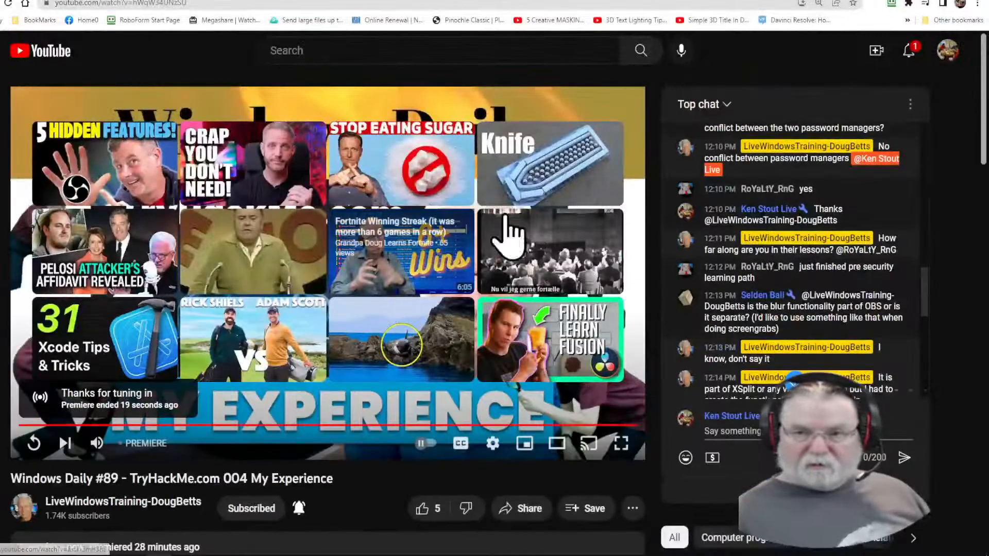
# Put the browser away, launch DaVinci Resolve and open Untitled Project on the Fusion page.
pyautogui.click(978, 3)
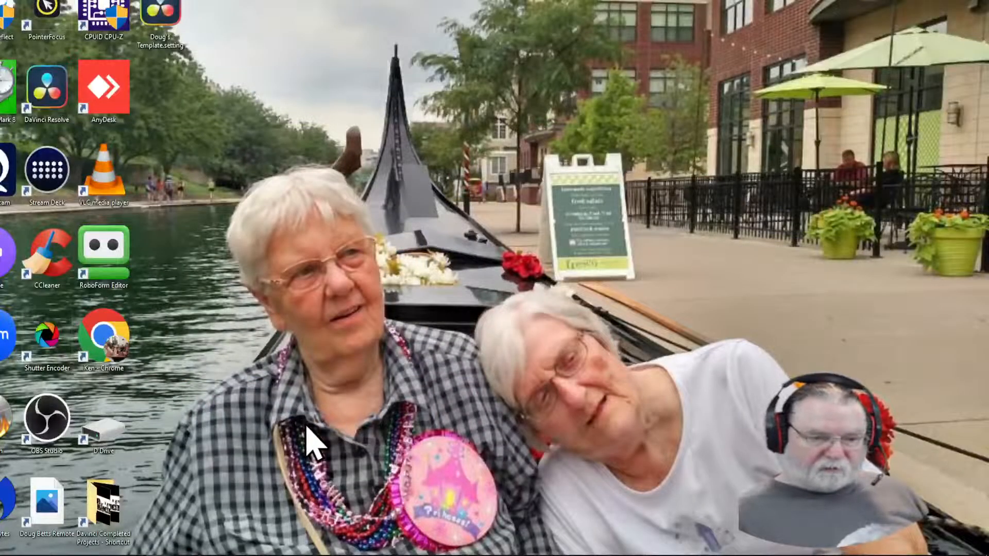
pyautogui.moveTo(411, 541)
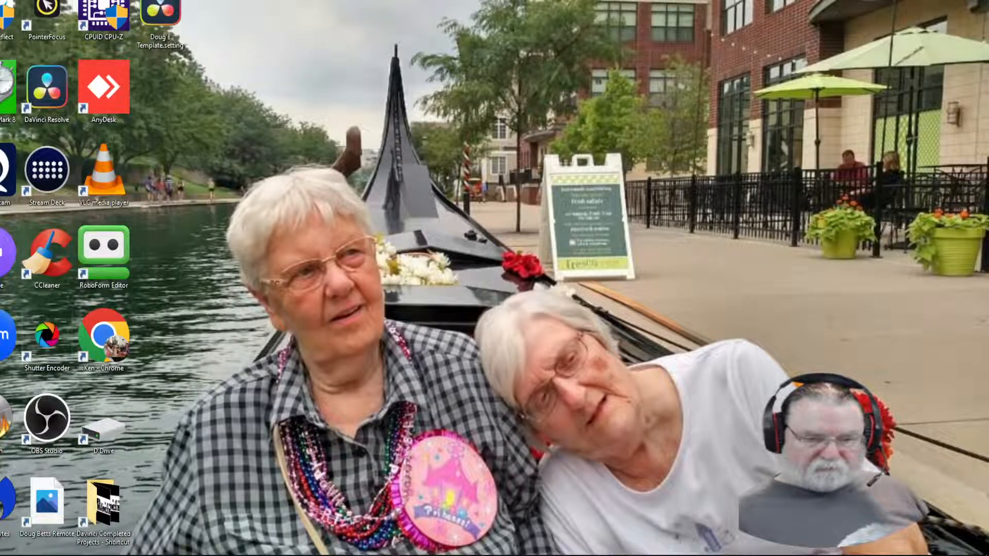
pyautogui.click(443, 461)
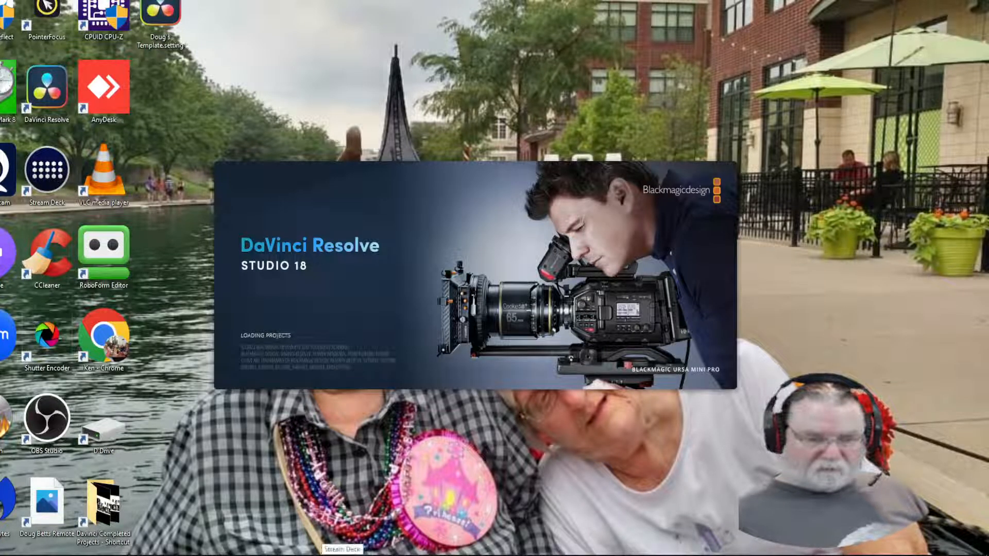
pyautogui.moveTo(368, 555)
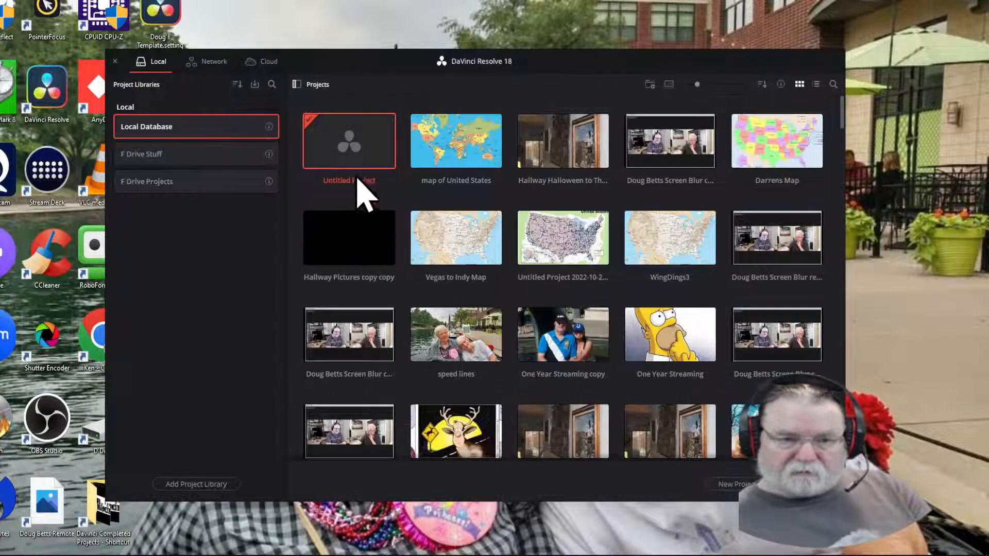
pyautogui.doubleClick(342, 155)
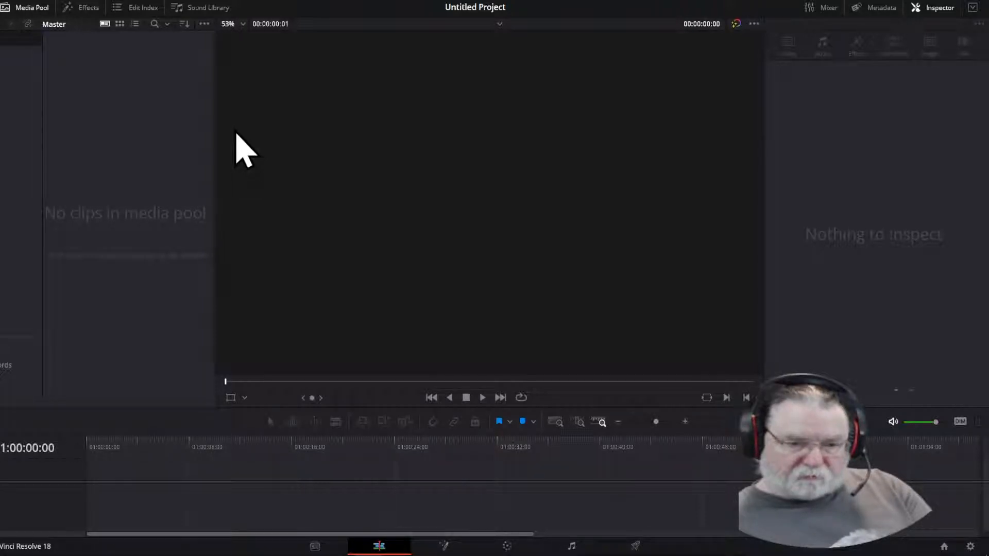
pyautogui.click(445, 549)
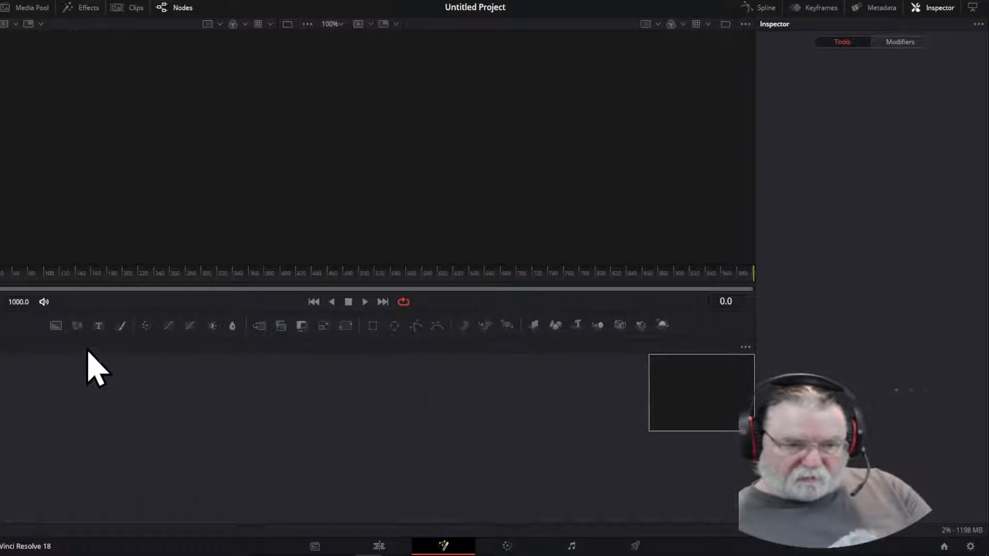
pyautogui.moveTo(150, 432); pyautogui.dragTo(149, 433)
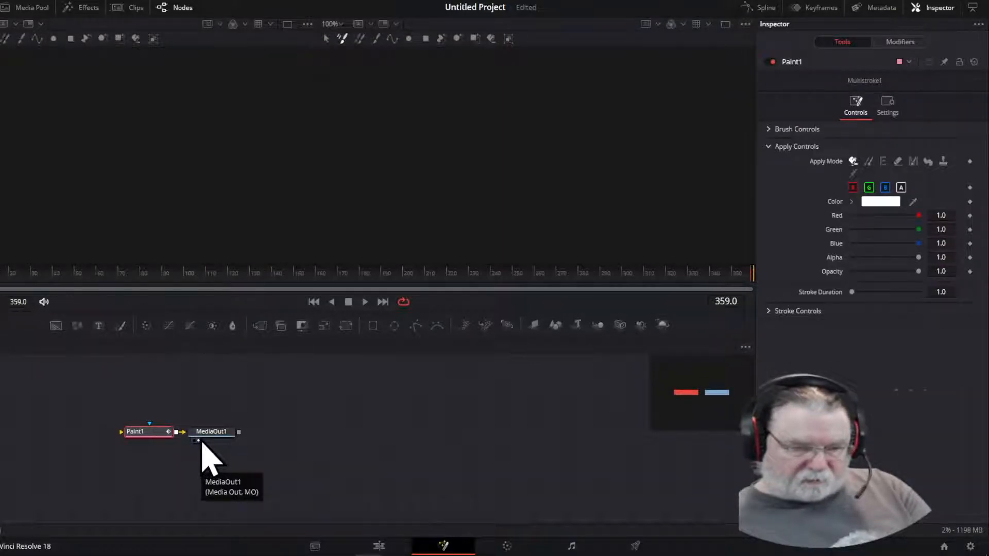
pyautogui.moveTo(127, 391)
pyautogui.mouseDown()
pyautogui.moveTo(247, 490)
pyautogui.moveTo(262, 477)
pyautogui.mouseUp()
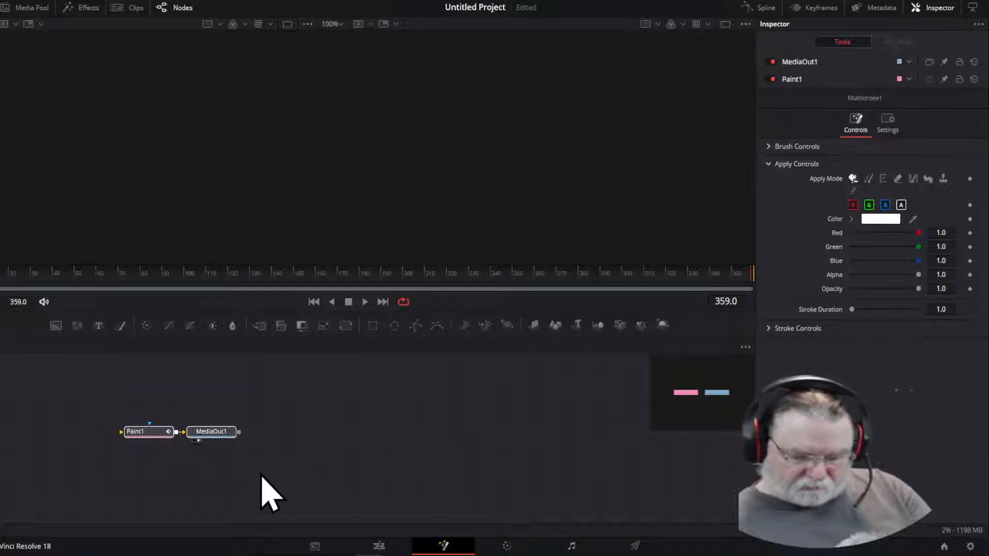
pyautogui.press('Delete')
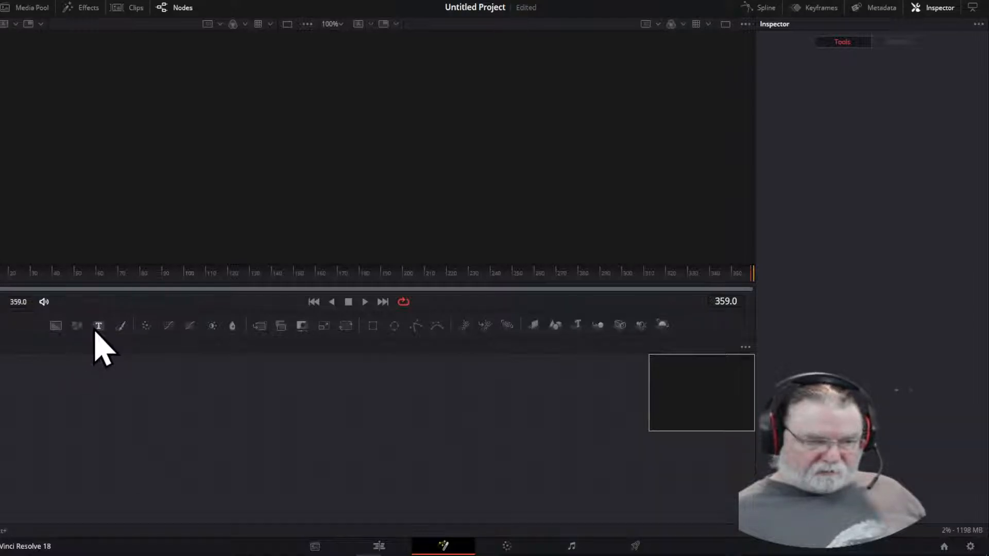
pyautogui.moveTo(55, 327); pyautogui.dragTo(80, 437)
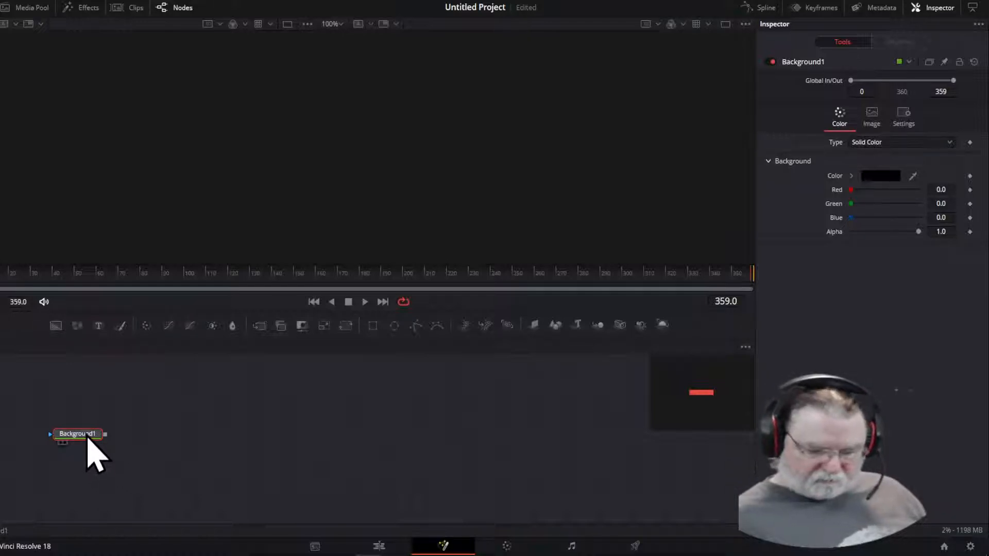
pyautogui.press('Delete')
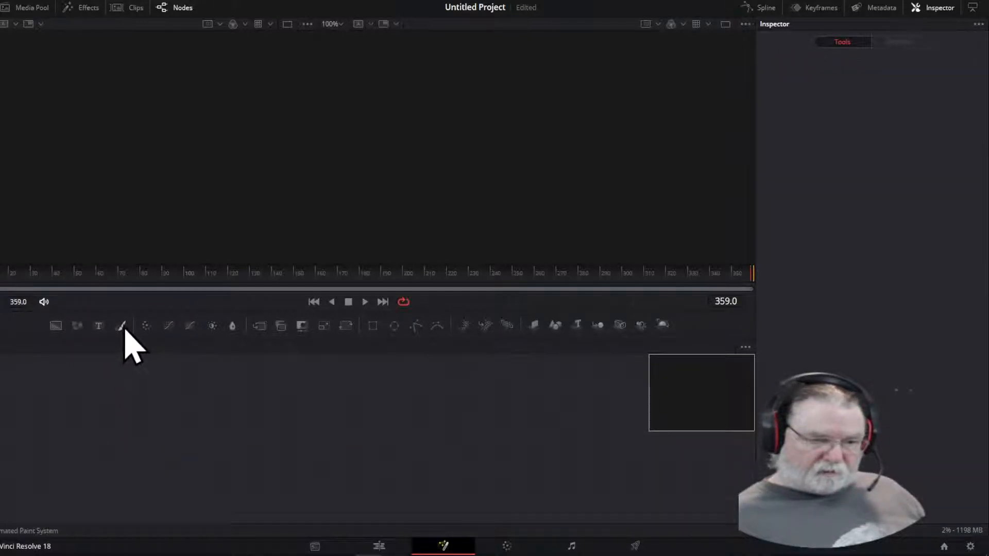
# Add a Paint node to the empty node graph and reposition it slightly lower and further right.
pyautogui.moveTo(125, 329); pyautogui.dragTo(137, 424)
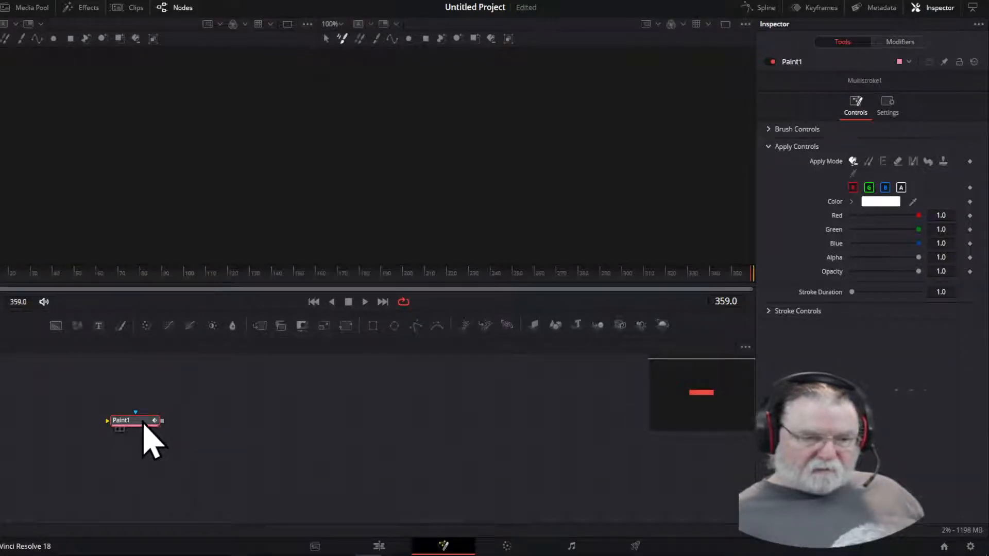
pyautogui.moveTo(143, 426); pyautogui.dragTo(182, 444)
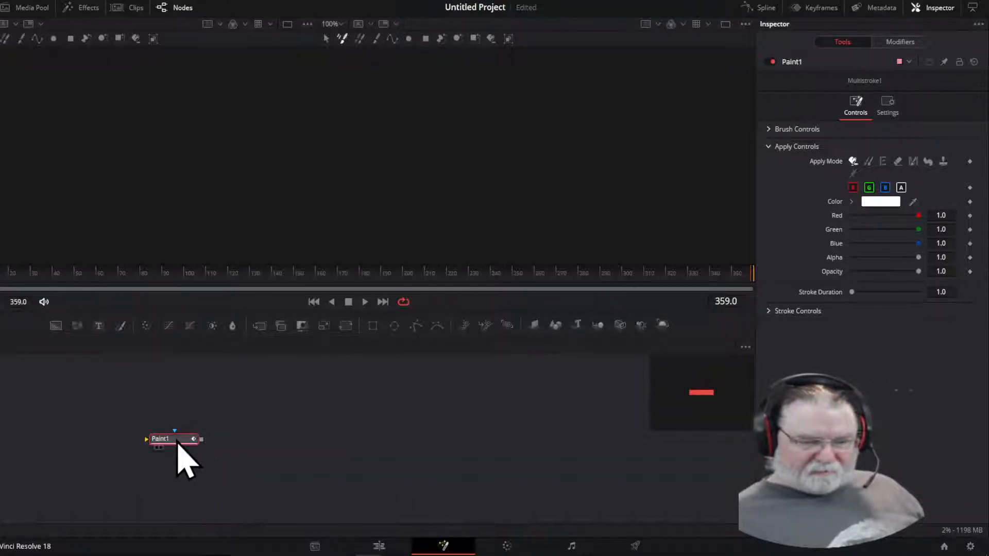
pyautogui.click(343, 444)
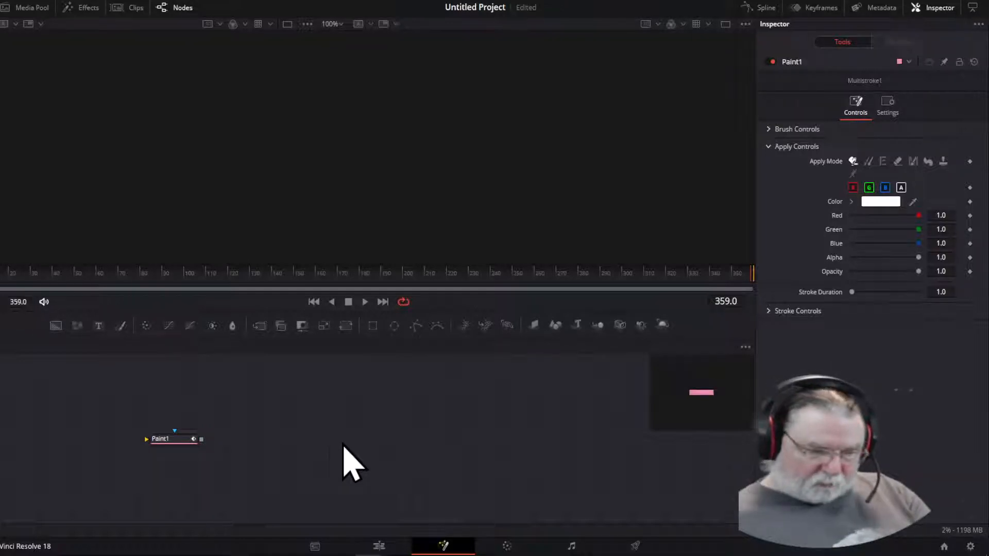
# Add a Media Out node connected after Paint1 and place it well to the right of the Paint node.
pyautogui.click(166, 441)
pyautogui.hotkey('shift', 'space')
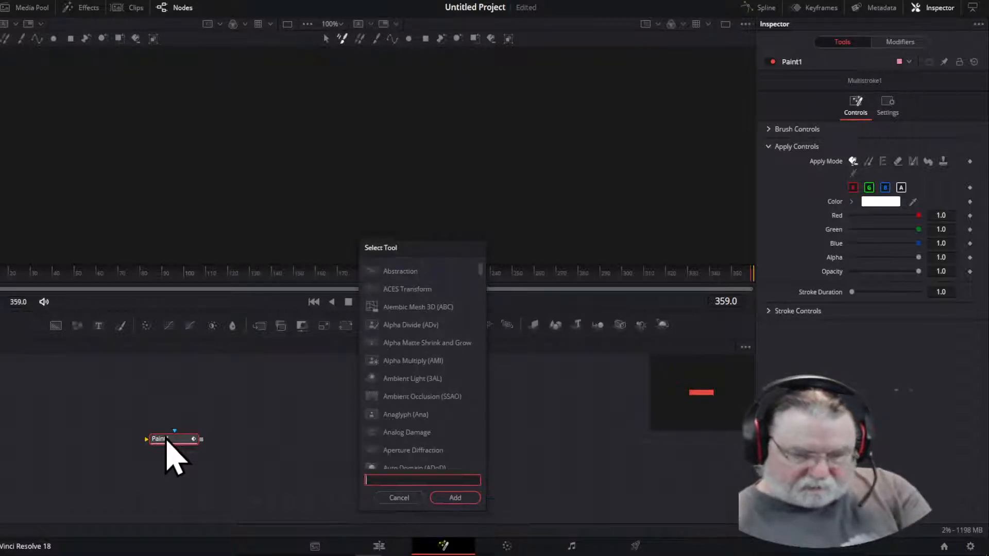
pyautogui.write('mer')
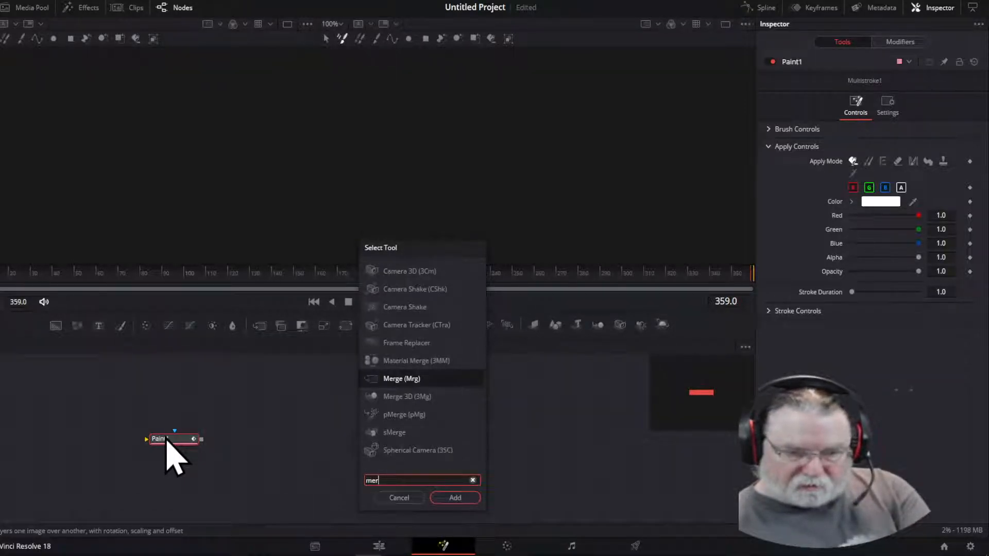
pyautogui.press('BackSpace')
pyautogui.press('BackSpace')
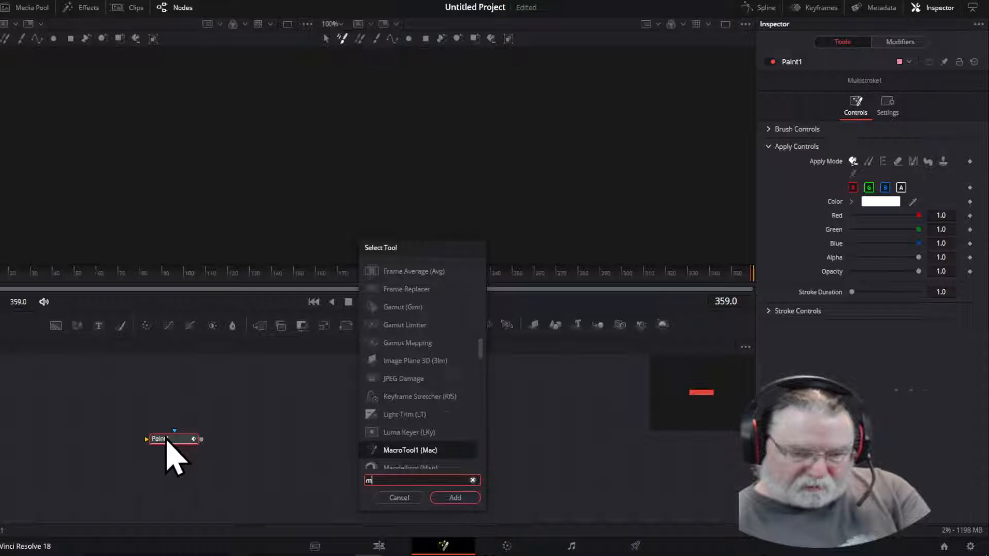
pyautogui.write('ed')
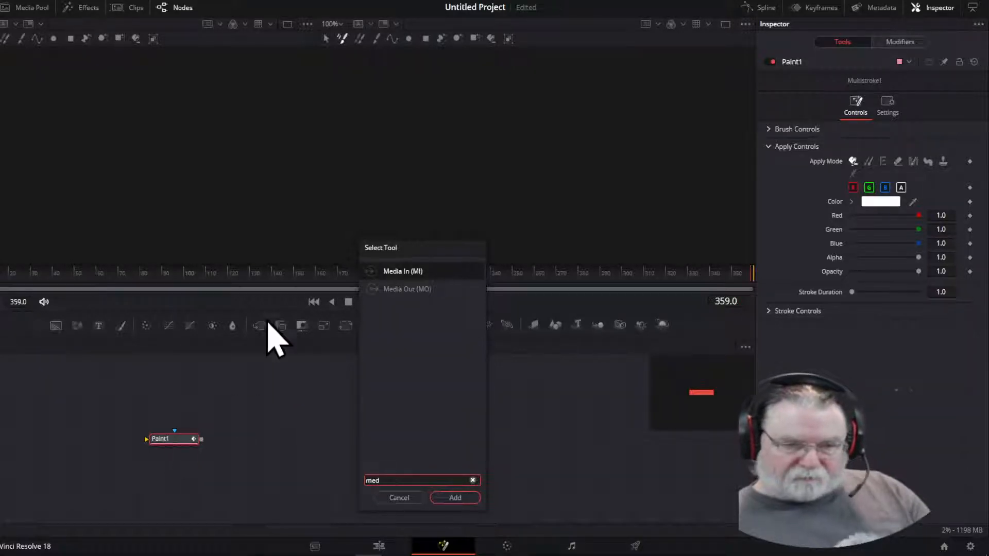
pyautogui.write('ia Out')
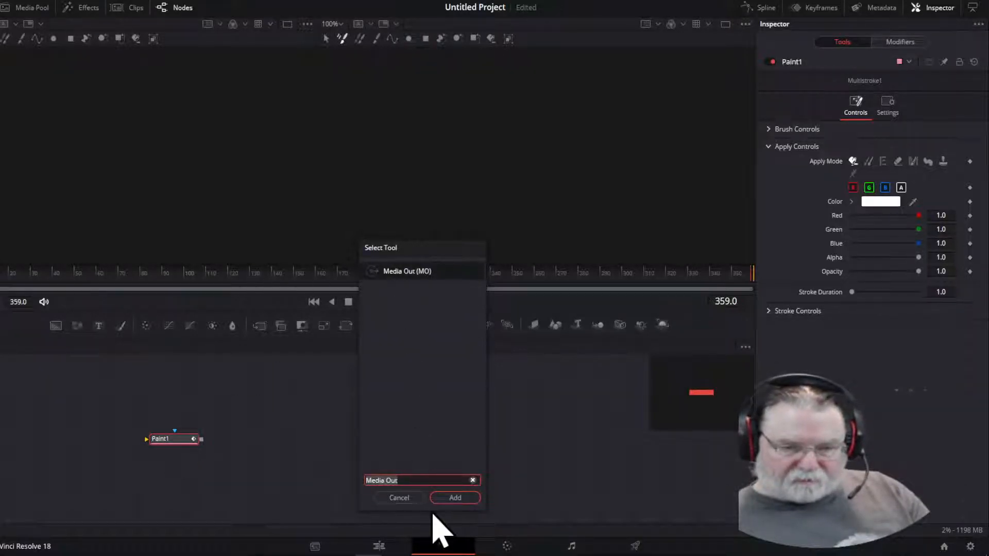
pyautogui.click(459, 499)
pyautogui.moveTo(262, 443)
pyautogui.mouseDown()
pyautogui.moveTo(389, 467)
pyautogui.moveTo(506, 447)
pyautogui.mouseUp()
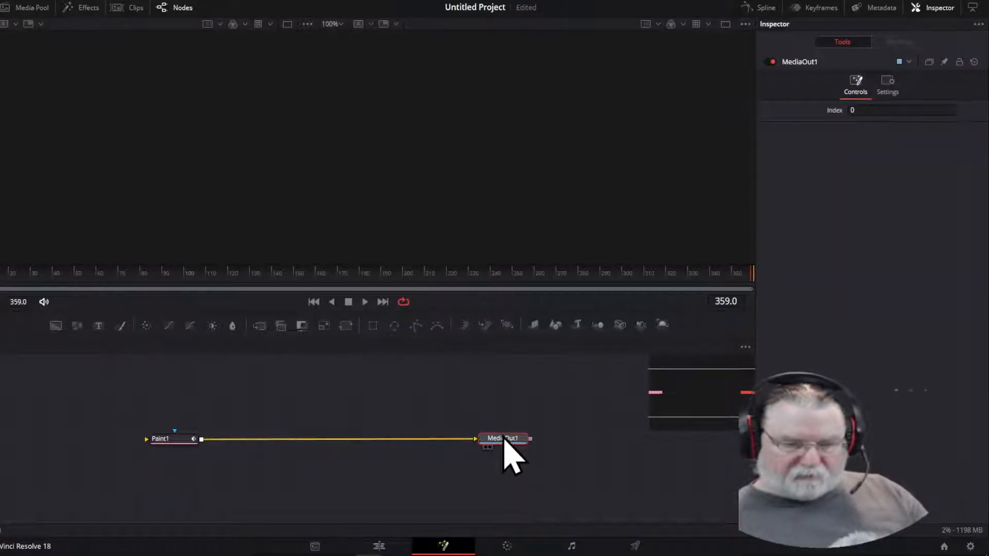
# Check the composition on the Edit page, return to Fusion and give Paint1 a Polyline Stroke with opacity 0.
pyautogui.click(375, 548)
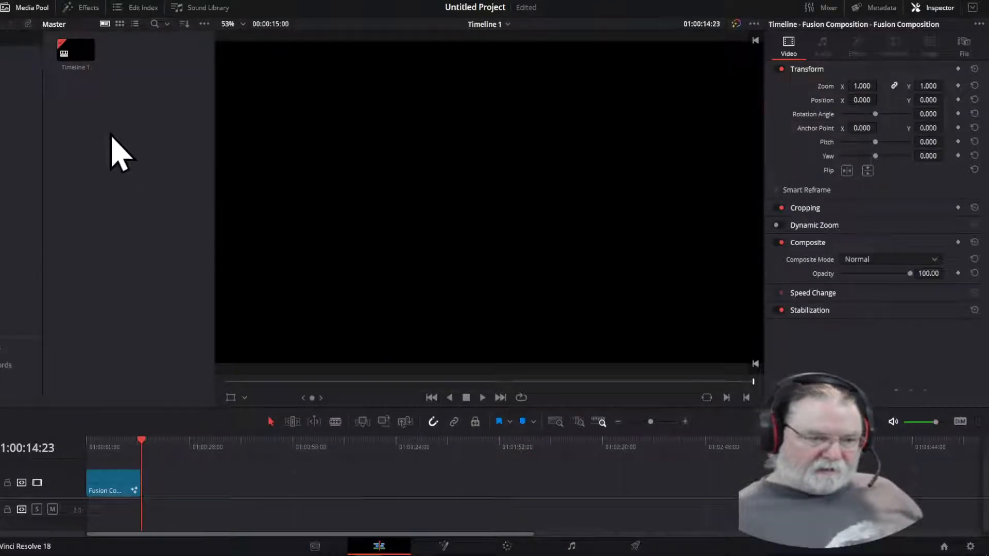
pyautogui.click(443, 547)
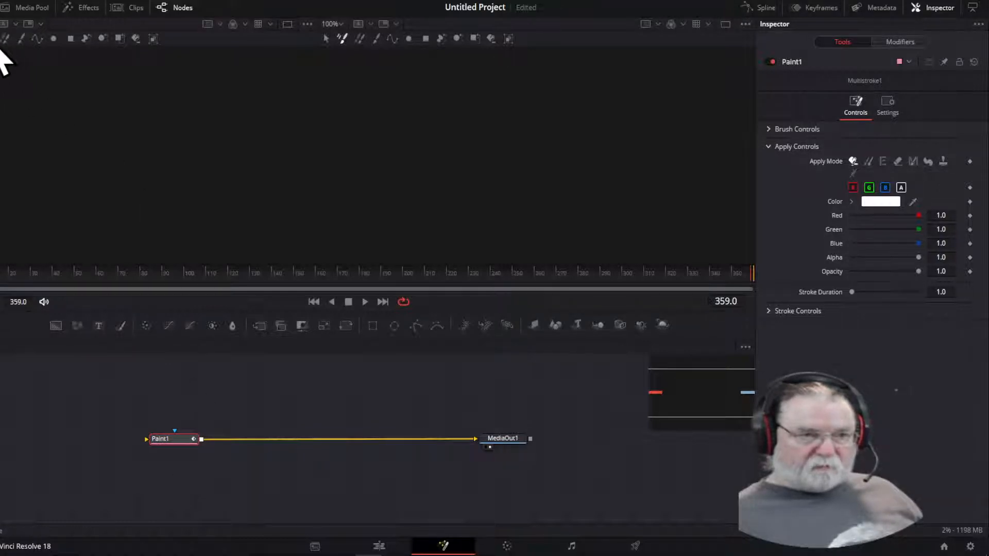
pyautogui.click(37, 40)
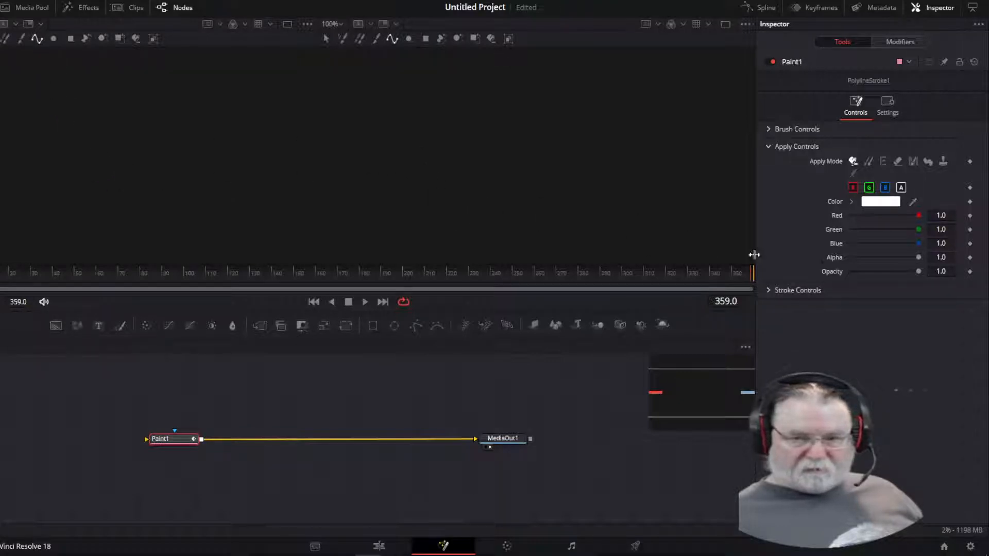
pyautogui.moveTo(919, 271); pyautogui.dragTo(834, 286)
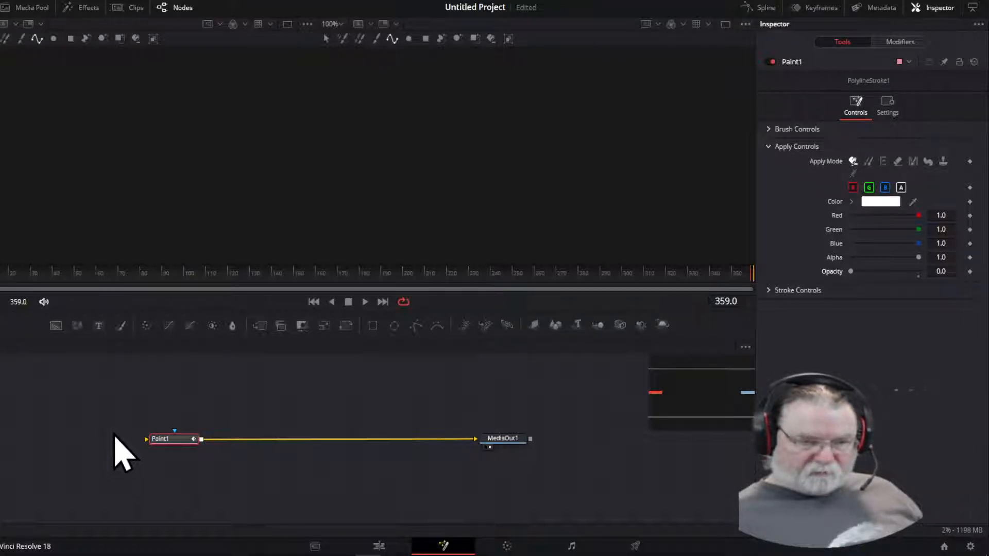
# Add a Background node between Paint1 and MediaOut1, and import solid logoA.png as a media input node above Paint1.
pyautogui.moveTo(56, 326); pyautogui.dragTo(300, 405)
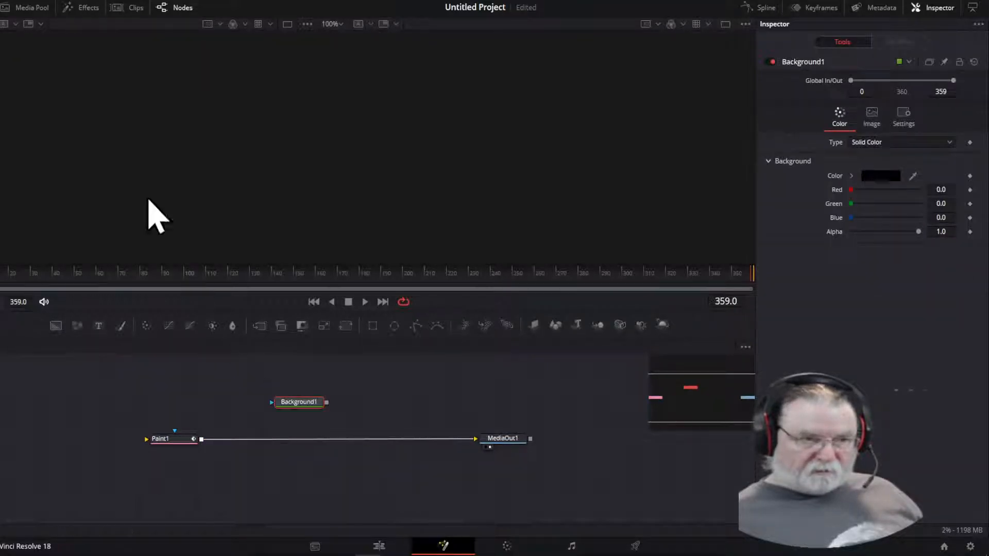
pyautogui.click(23, 7)
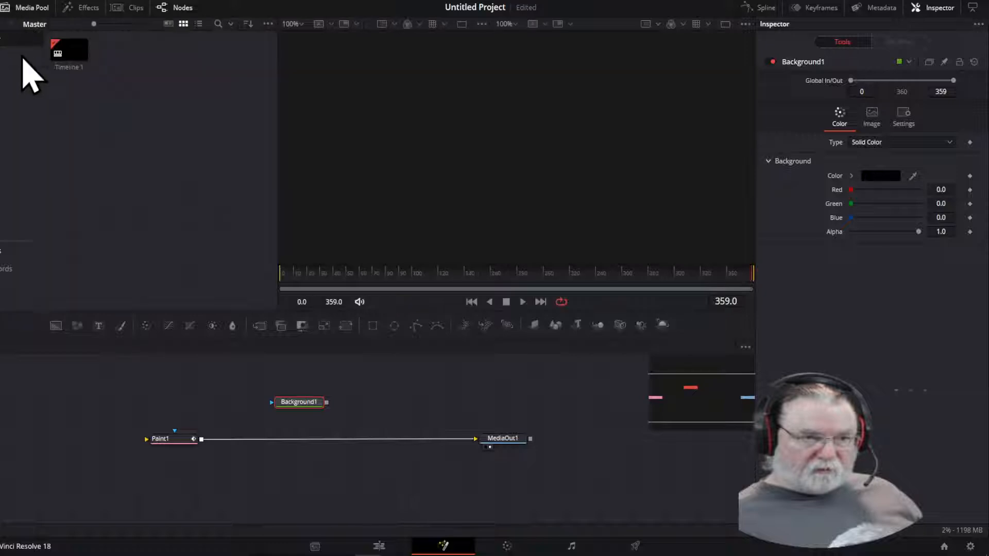
pyautogui.rightClick(88, 109)
pyautogui.click(129, 224)
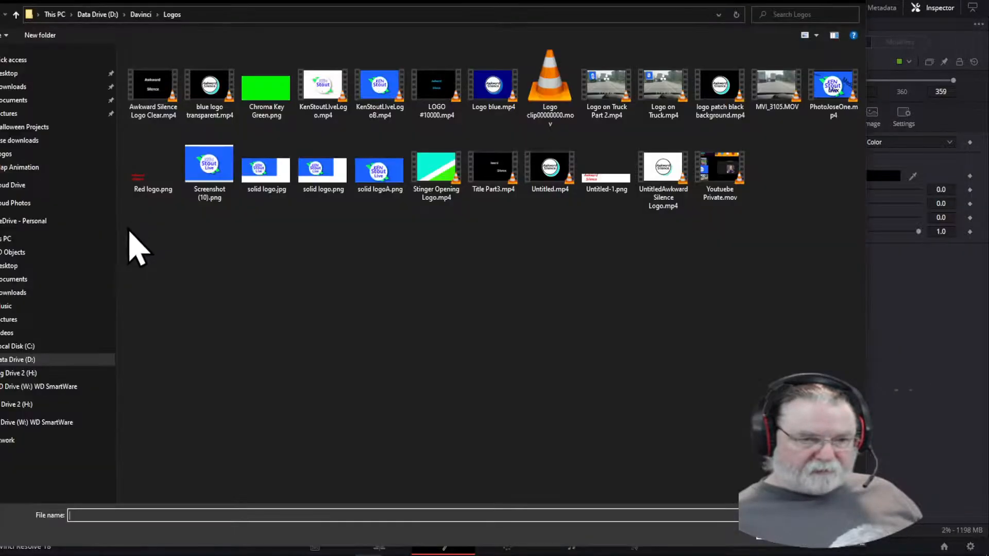
pyautogui.click(379, 178)
pyautogui.click(777, 545)
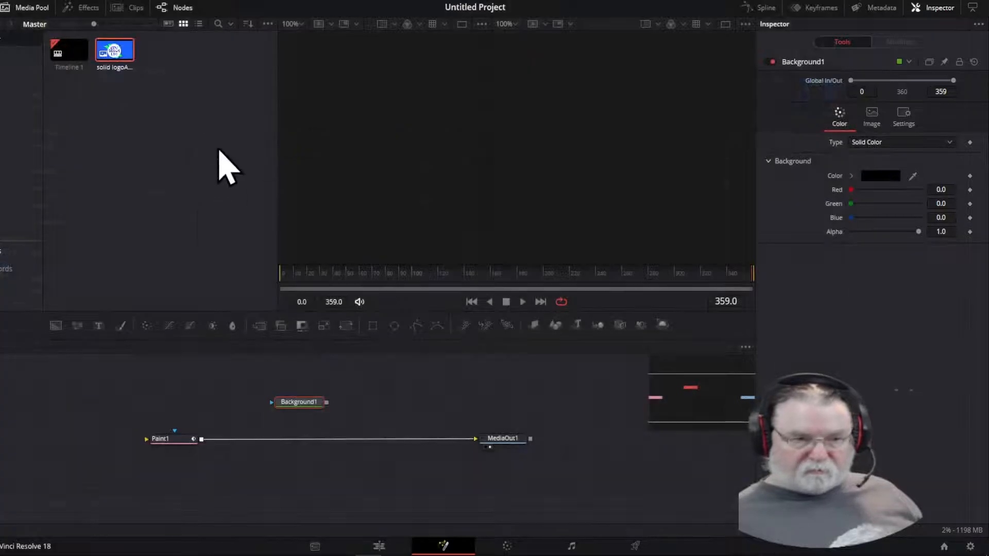
pyautogui.moveTo(115, 61); pyautogui.dragTo(173, 402)
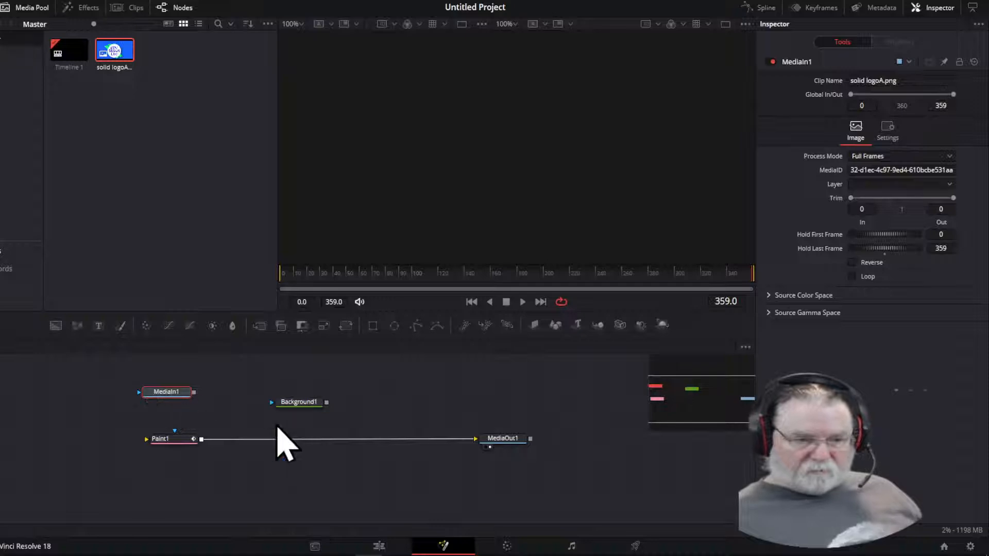
# Remove the connection between the Paint1 and MediaOut1 nodes.
pyautogui.click(396, 403)
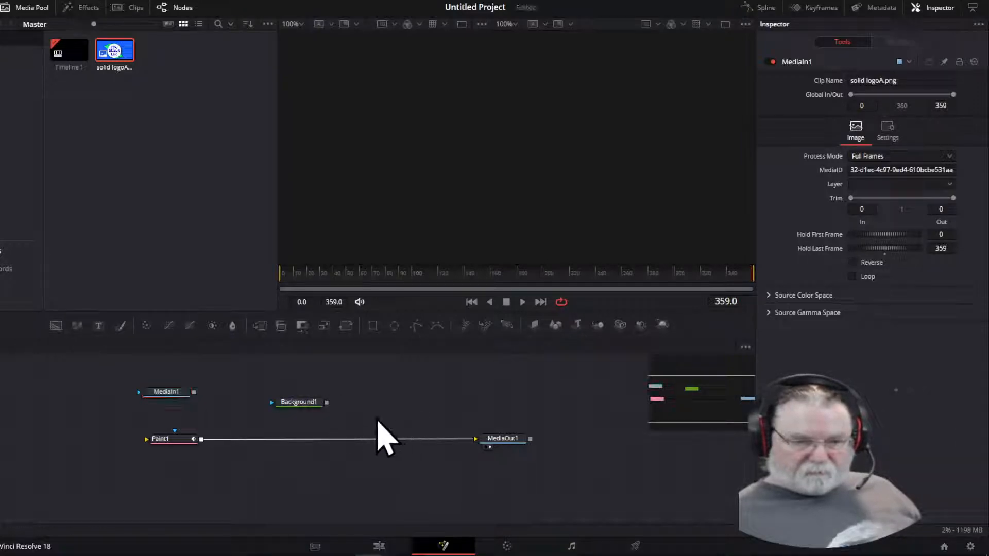
pyautogui.click(441, 440)
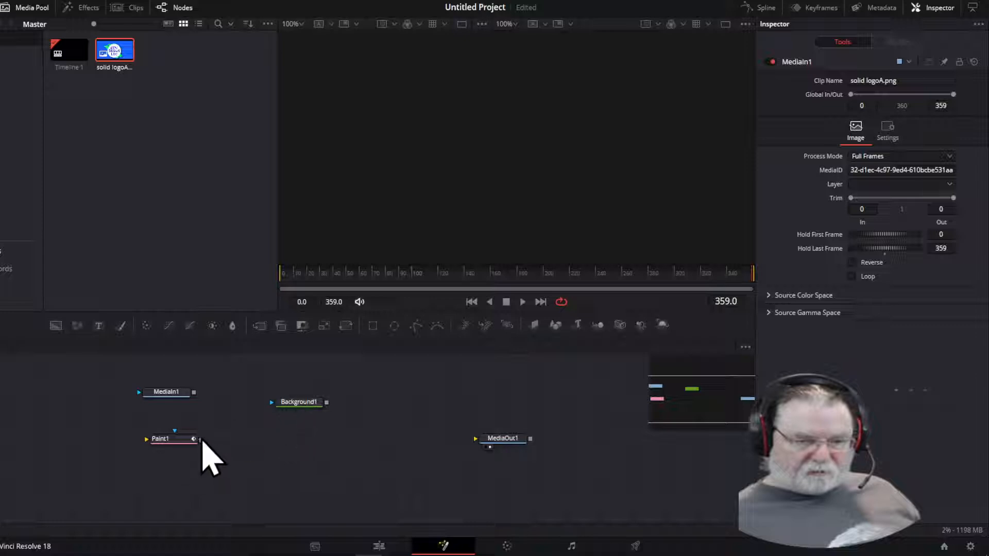
# Connect Paint1 to Background1 and Background1 to MediaOut1, and set the background's alpha to 0.
pyautogui.moveTo(202, 439)
pyautogui.mouseDown()
pyautogui.moveTo(283, 404)
pyautogui.moveTo(499, 450)
pyautogui.mouseUp()
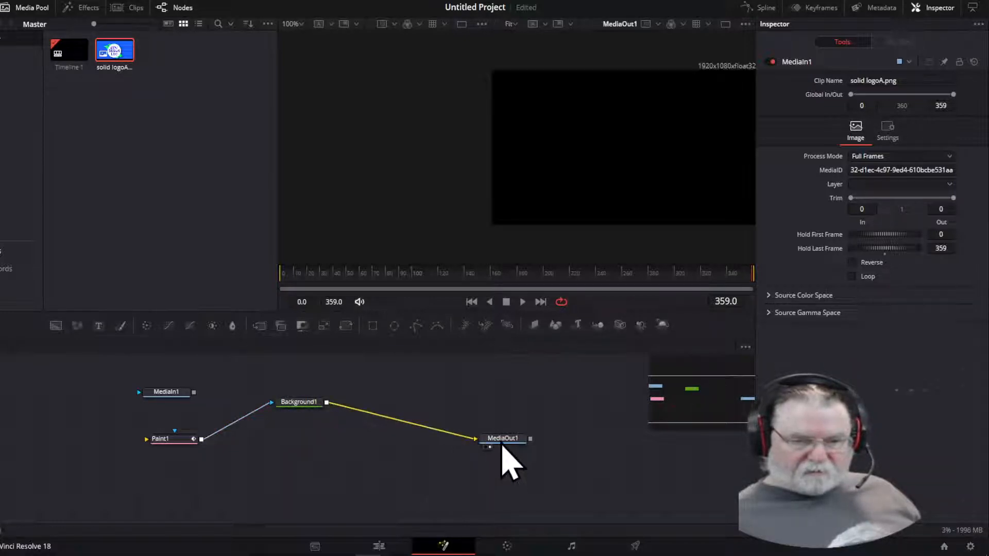
pyautogui.click(303, 405)
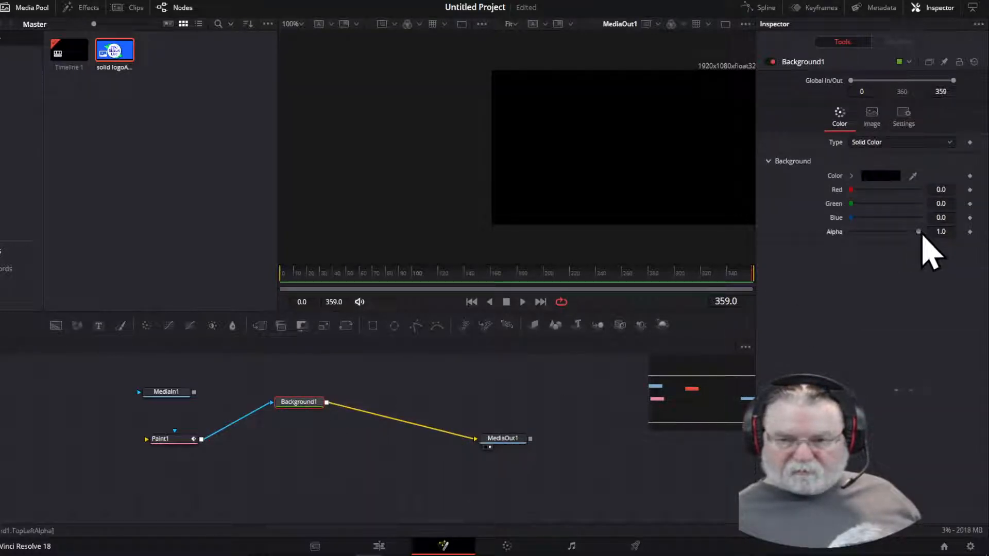
pyautogui.moveTo(920, 232); pyautogui.dragTo(828, 235)
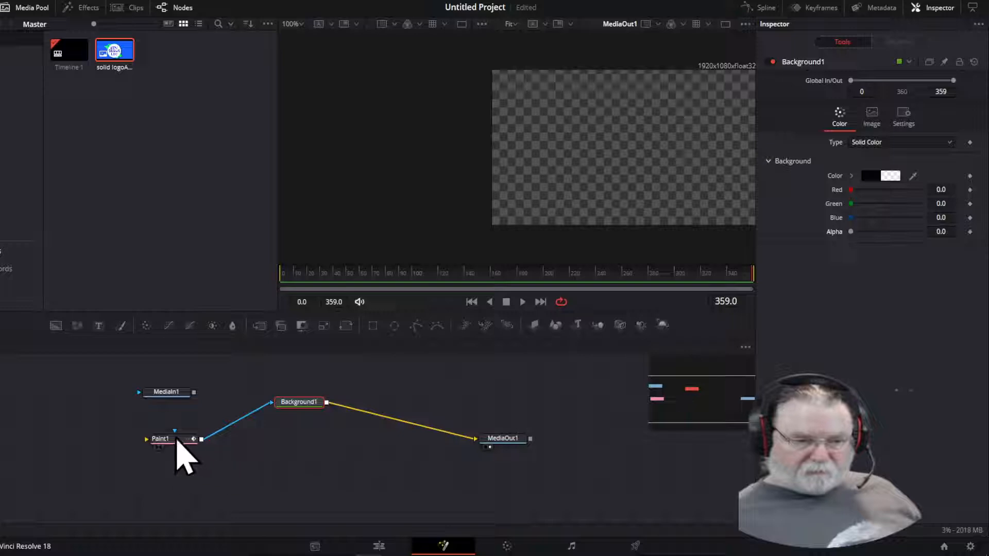
# Hide the media pool and add another Polyline Stroke to the Paint1 node.
pyautogui.click(173, 441)
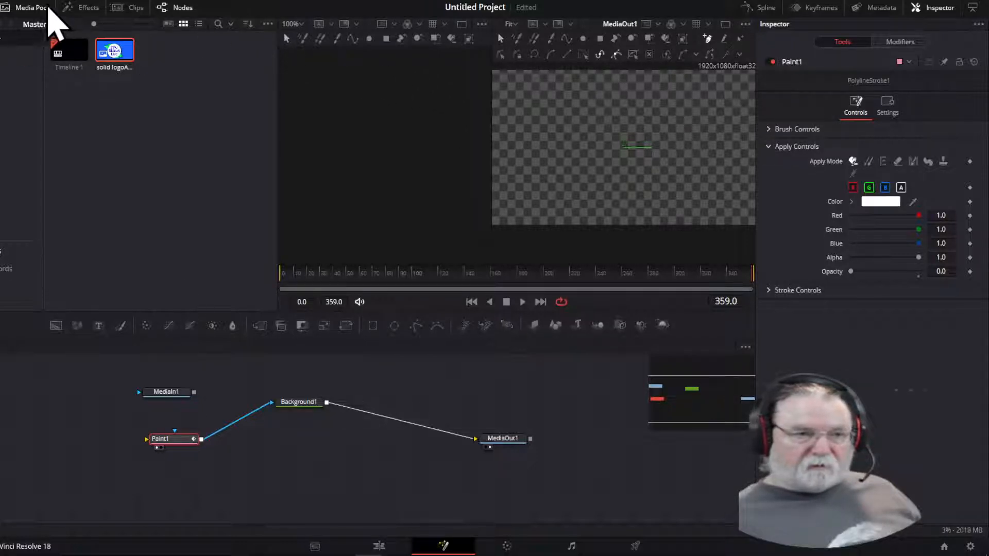
pyautogui.click(28, 8)
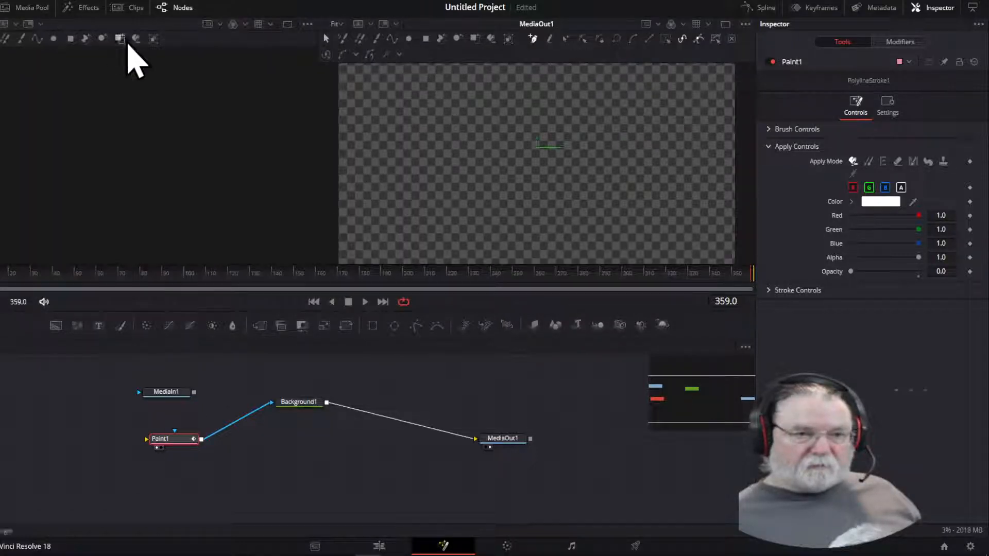
pyautogui.click(37, 40)
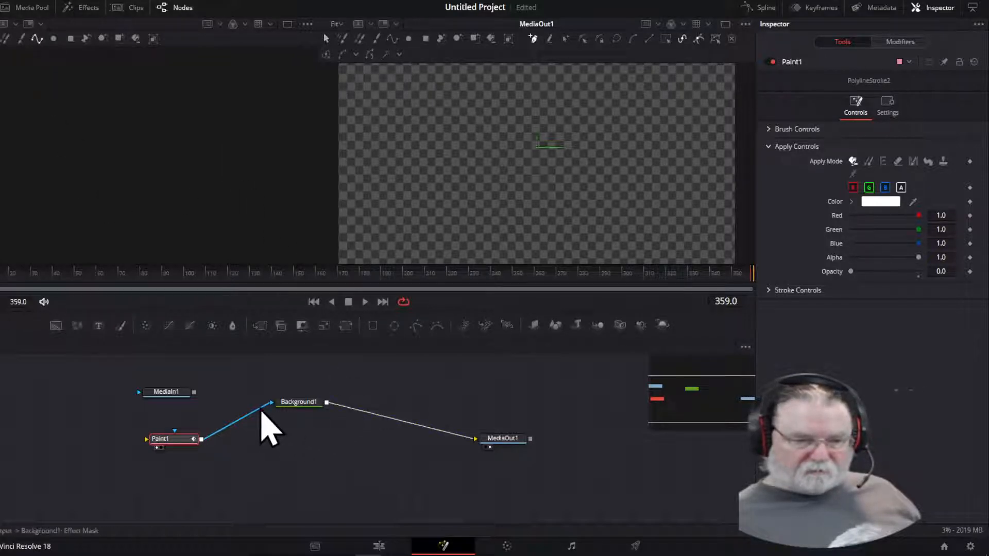
# Remove the existing node connections and rewire the flow so Background1 feeds Paint1 and Paint1 feeds MediaOut1.
pyautogui.moveTo(261, 407); pyautogui.dragTo(262, 413)
pyautogui.click(467, 439)
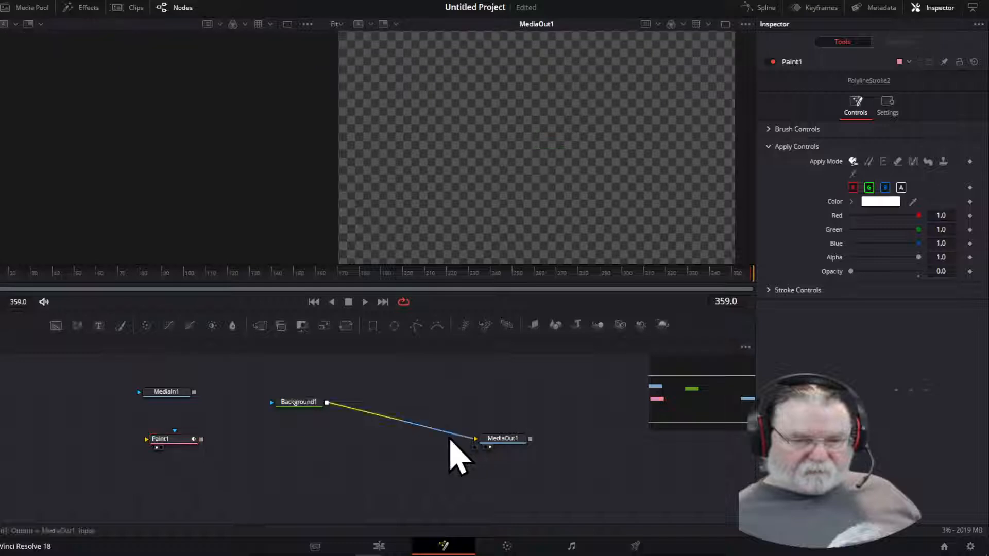
pyautogui.moveTo(444, 433); pyautogui.dragTo(443, 442)
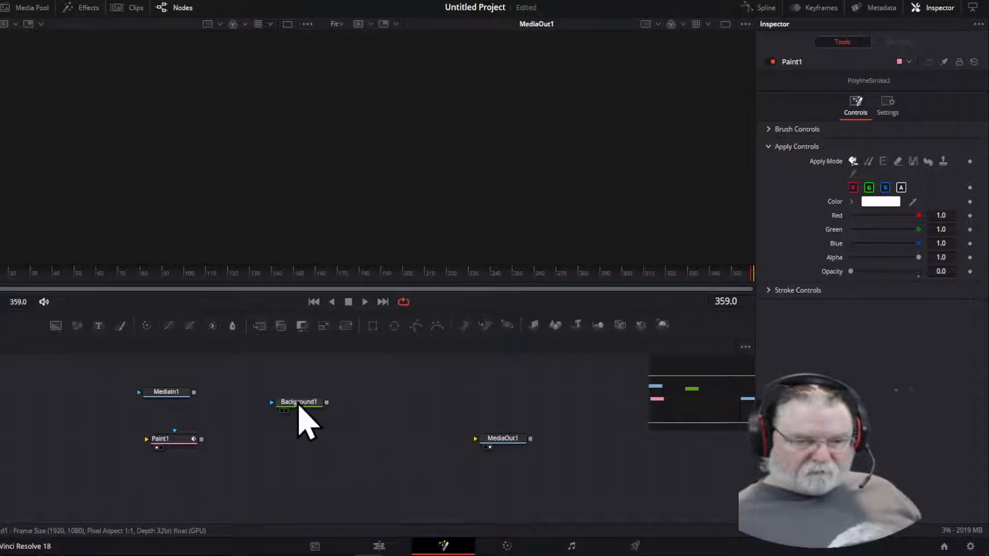
pyautogui.moveTo(301, 407)
pyautogui.mouseDown()
pyautogui.moveTo(33, 438)
pyautogui.moveTo(488, 444)
pyautogui.mouseUp()
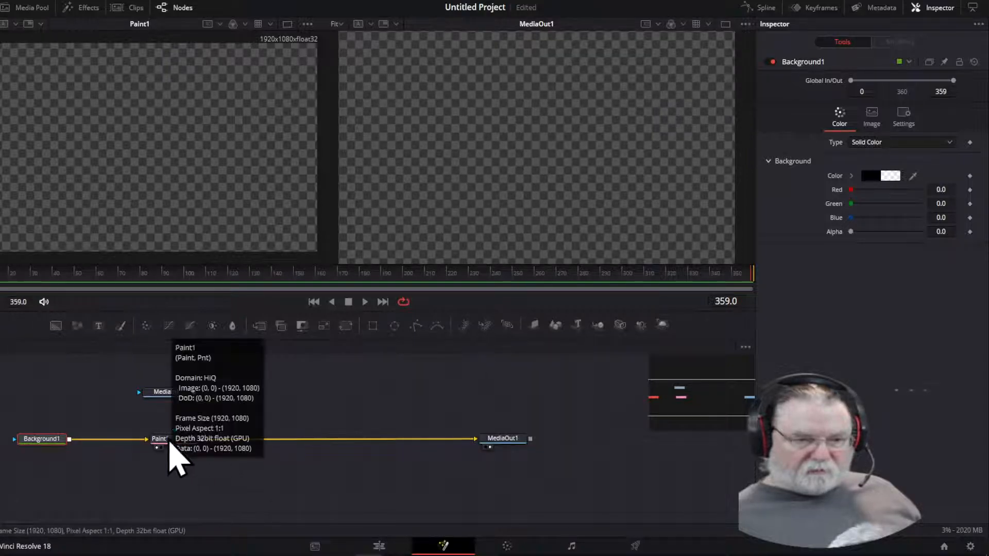
# Draw a zigzag polyline stroke across the upper part of the frame in the Paint1 viewer.
pyautogui.click(172, 441)
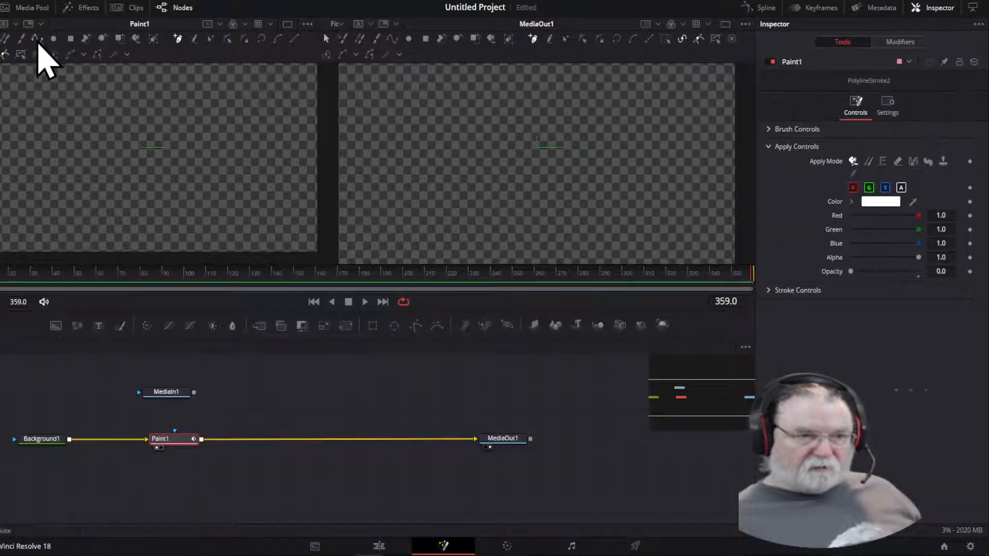
pyautogui.click(18, 132)
pyautogui.click(173, 105)
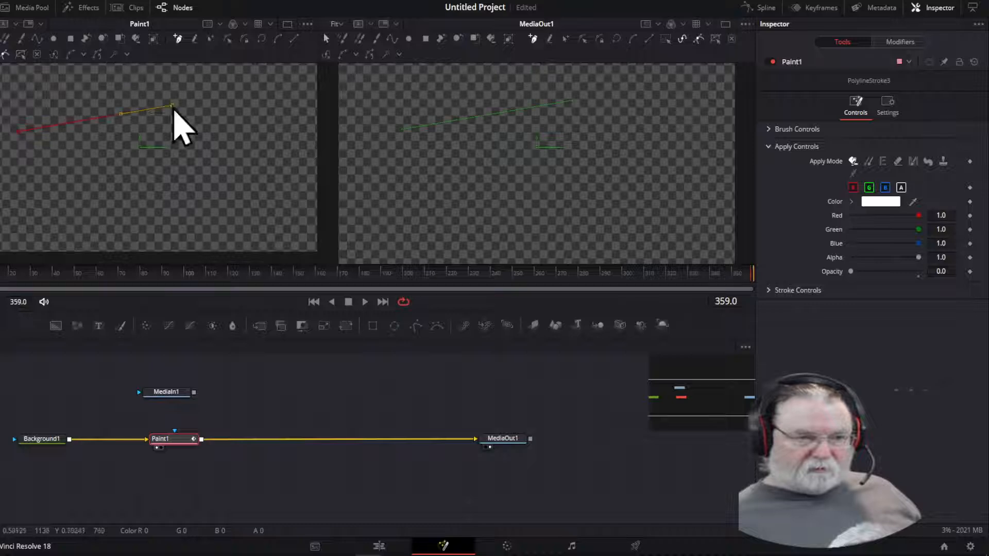
pyautogui.click(159, 146)
pyautogui.click(234, 187)
pyautogui.click(240, 108)
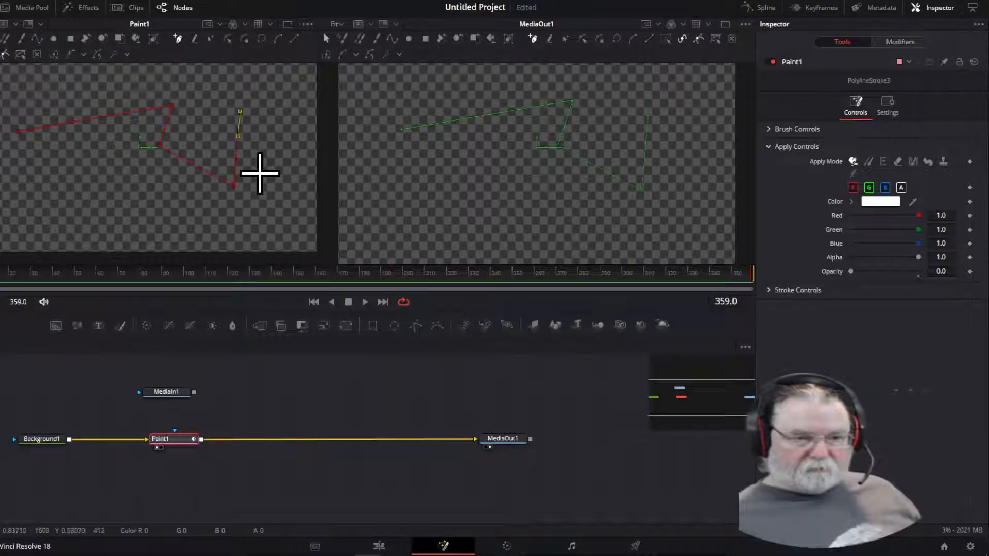
pyautogui.click(258, 166)
pyautogui.click(266, 193)
pyautogui.click(276, 150)
pyautogui.click(280, 128)
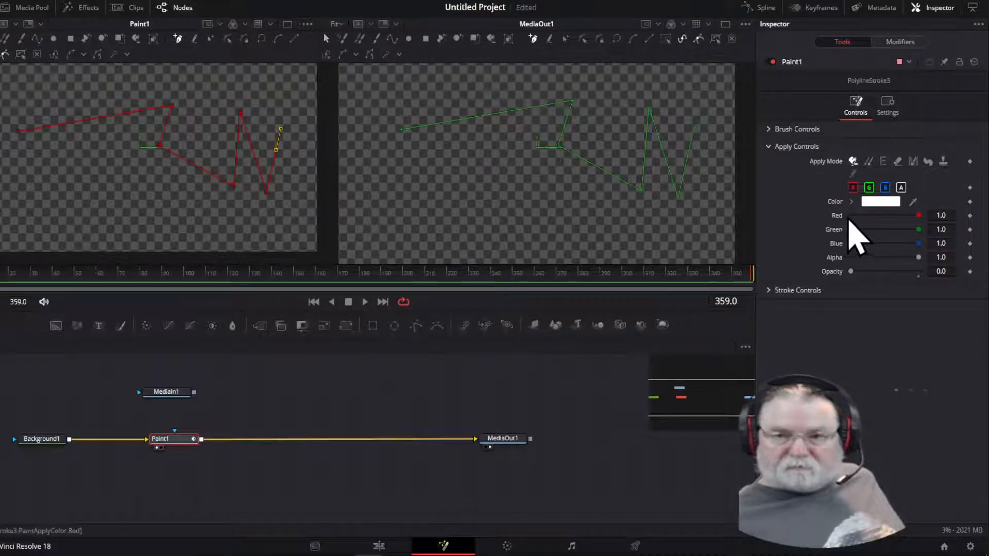
# Set the zigzag stroke's colour to blue #3381ff and its brush size to 0.0109.
pyautogui.click(876, 200)
pyautogui.moveTo(534, 199); pyautogui.dragTo(515, 193)
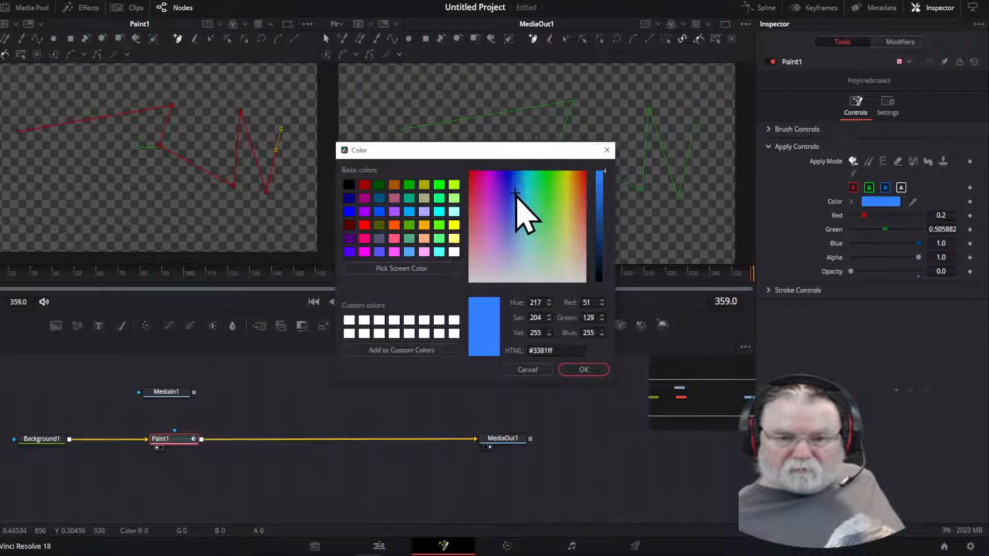
pyautogui.click(583, 372)
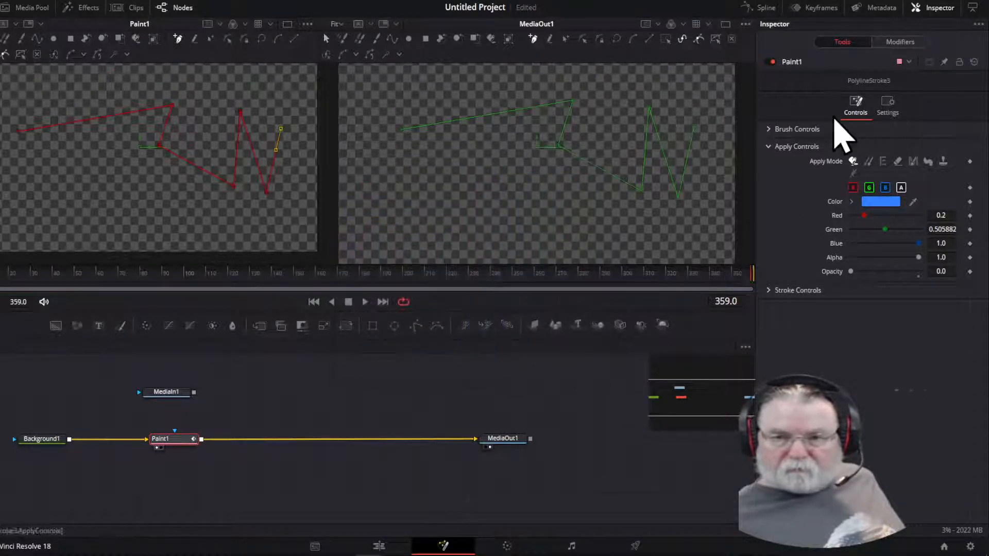
pyautogui.click(897, 43)
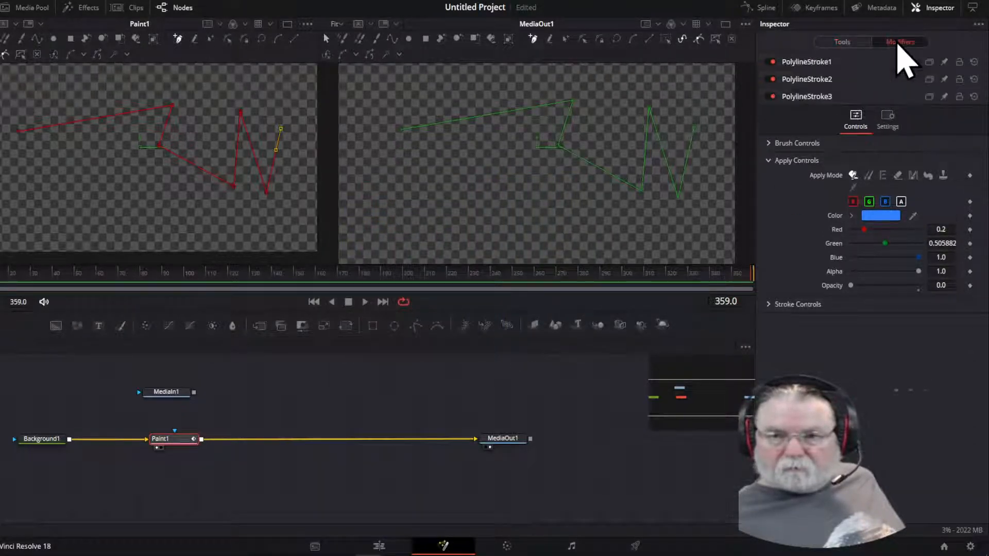
pyautogui.click(769, 145)
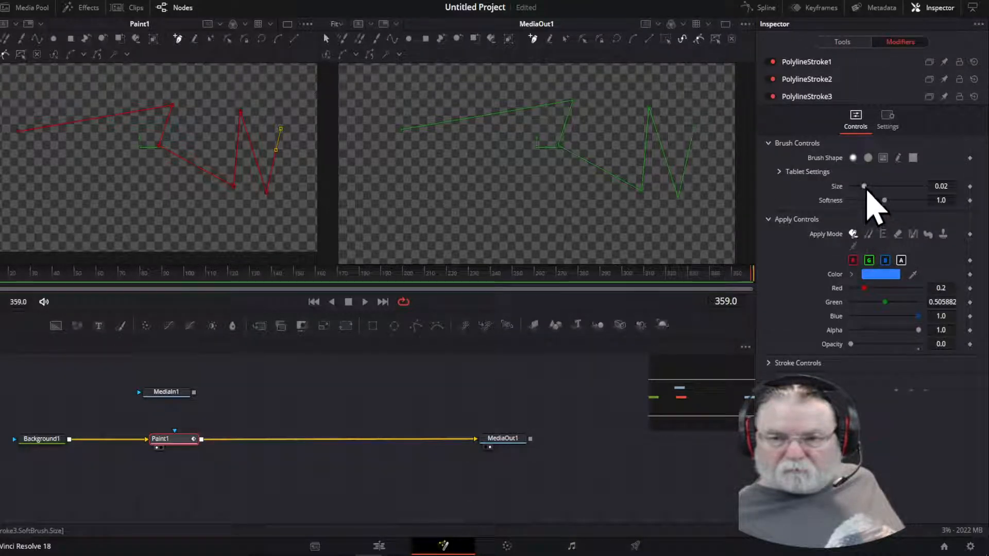
pyautogui.moveTo(866, 189)
pyautogui.mouseDown()
pyautogui.moveTo(913, 189)
pyautogui.moveTo(860, 188)
pyautogui.mouseUp()
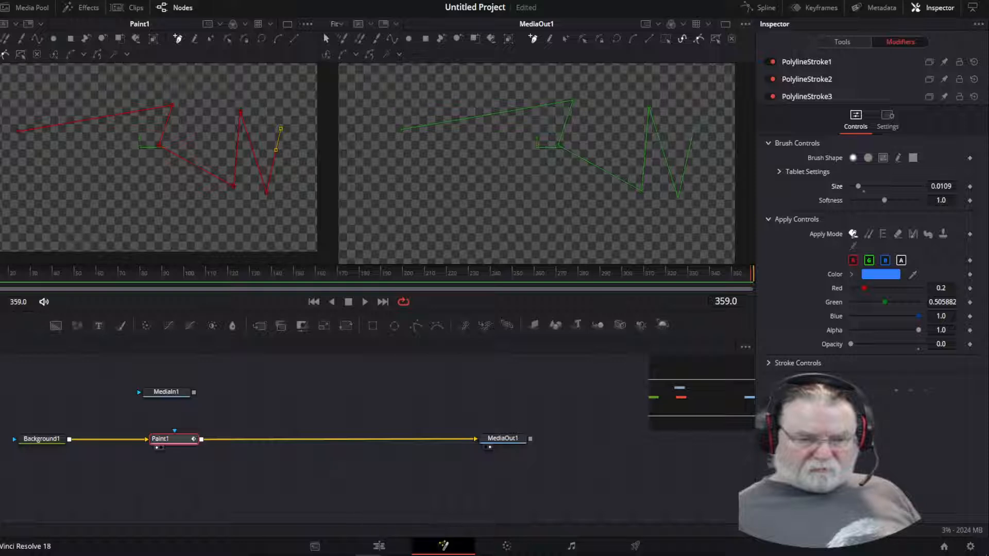
# Play the composition from the start on the Edit page to check the stroke, and return to Fusion.
pyautogui.click(379, 547)
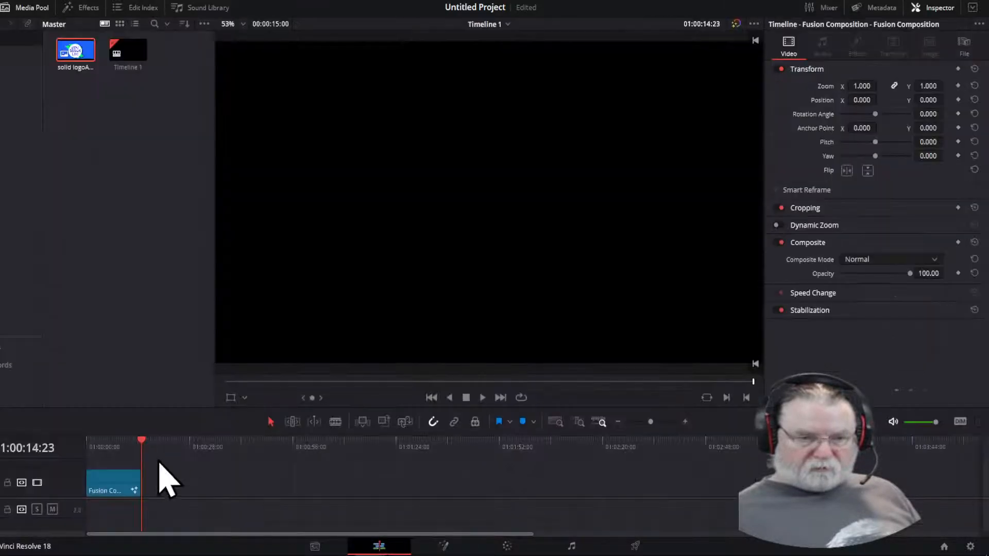
pyautogui.moveTo(141, 444); pyautogui.dragTo(86, 444)
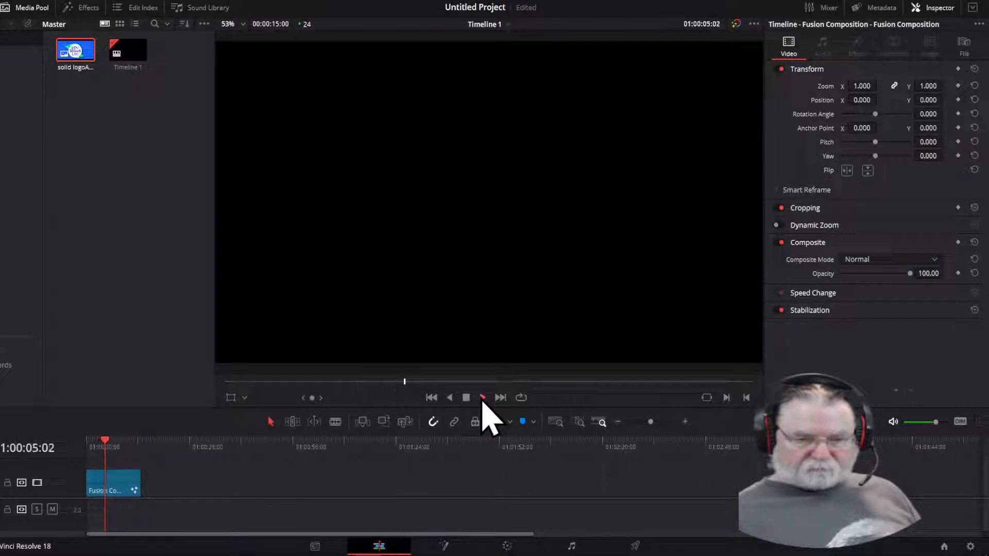
pyautogui.click(466, 398)
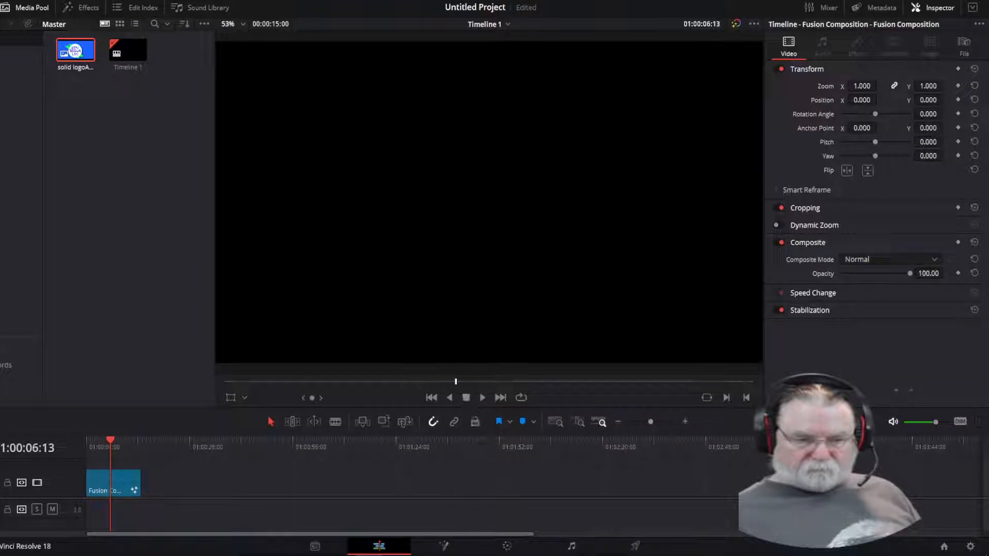
pyautogui.click(445, 550)
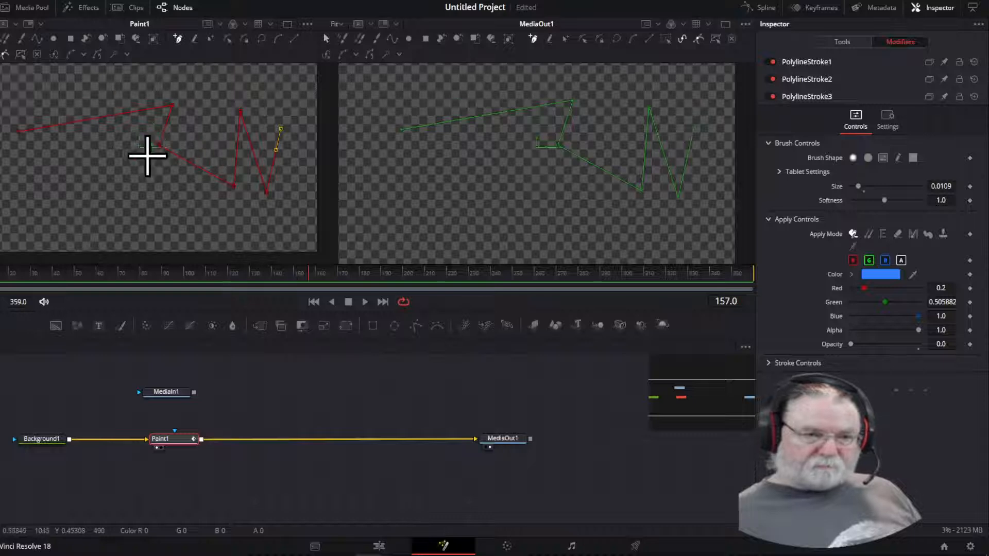
# Extend the zigzag stroke with curved segments running through the centre and the lower-left area of the frame.
pyautogui.moveTo(139, 147)
pyautogui.mouseDown()
pyautogui.moveTo(118, 174)
pyautogui.moveTo(127, 168)
pyautogui.moveTo(139, 205)
pyautogui.moveTo(184, 221)
pyautogui.moveTo(88, 201)
pyautogui.moveTo(61, 123)
pyautogui.moveTo(145, 115)
pyautogui.moveTo(84, 132)
pyautogui.moveTo(144, 128)
pyautogui.moveTo(110, 165)
pyautogui.moveTo(125, 205)
pyautogui.mouseUp()
pyautogui.click(48, 198)
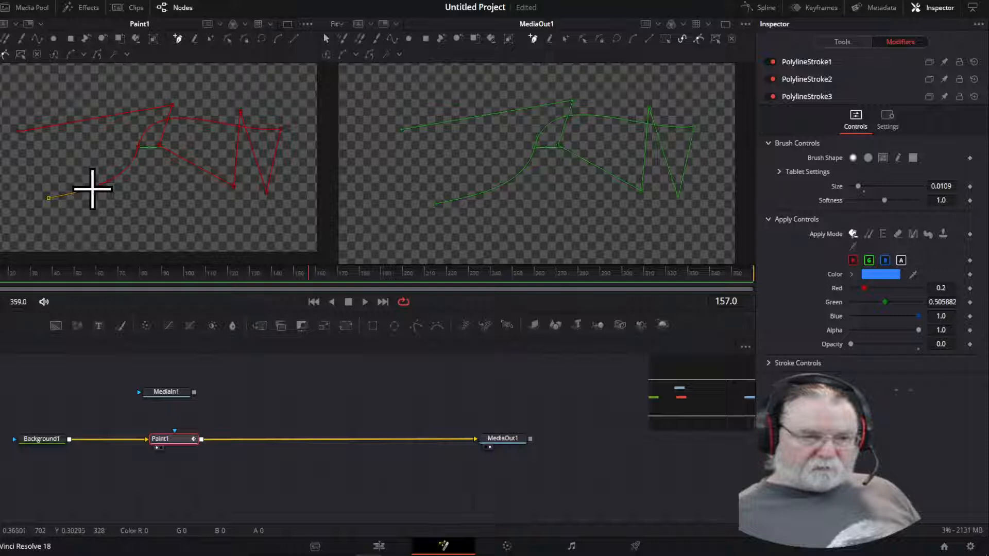
pyautogui.moveTo(92, 189); pyautogui.dragTo(220, 250)
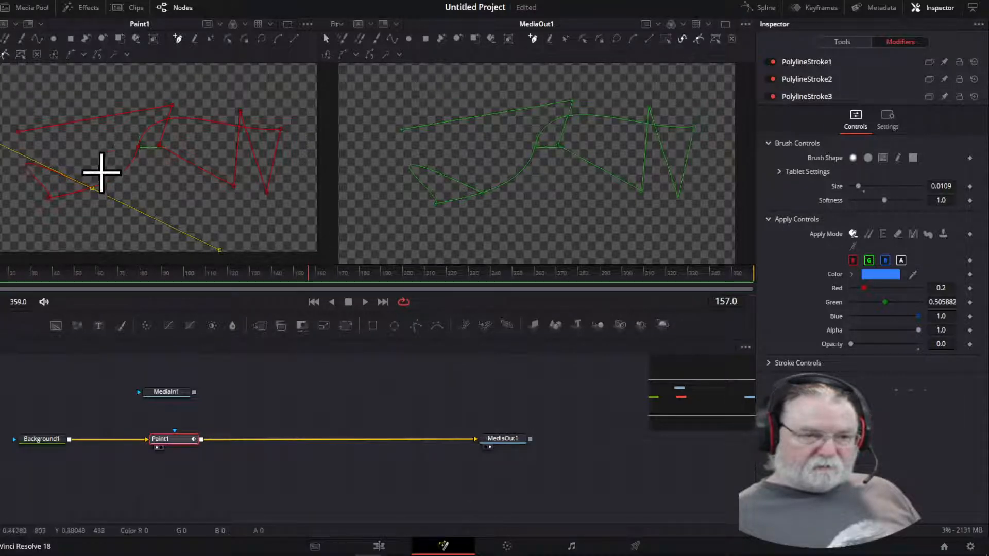
# Stop editing the stroke's points, set its brush size to 0.0646 and move the playhead to frame 162.
pyautogui.click(0, 39)
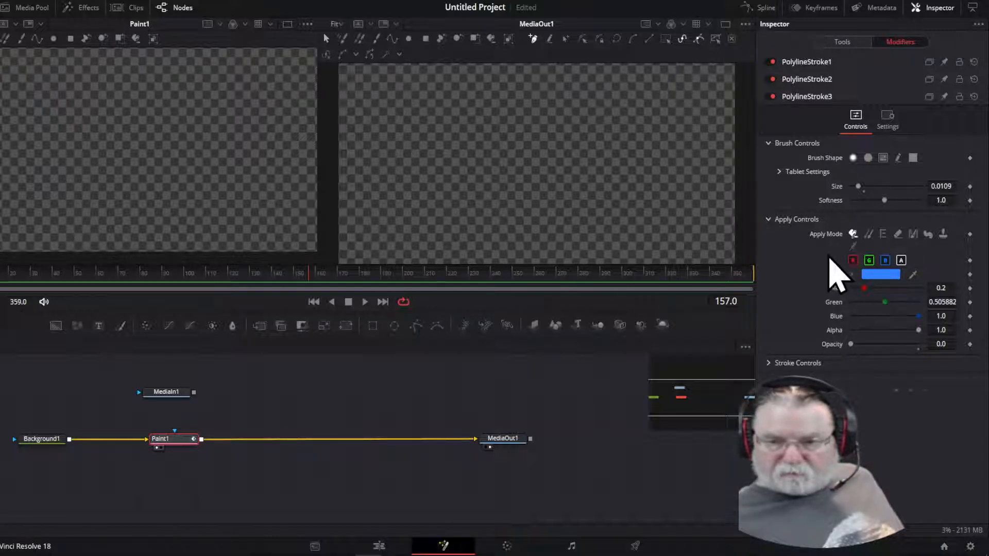
pyautogui.moveTo(859, 186); pyautogui.dragTo(898, 203)
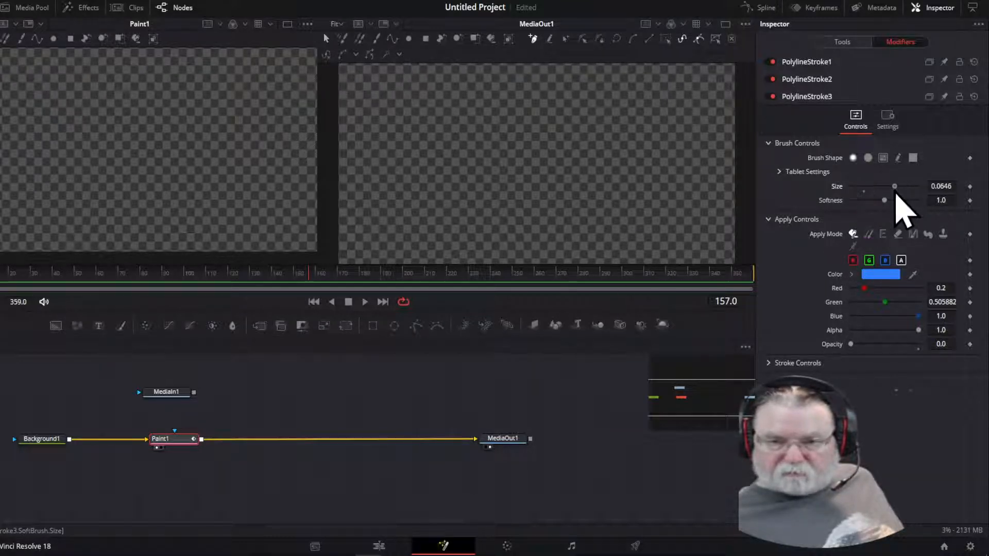
pyautogui.moveTo(327, 281)
pyautogui.mouseDown()
pyautogui.moveTo(488, 283)
pyautogui.moveTo(327, 287)
pyautogui.mouseUp()
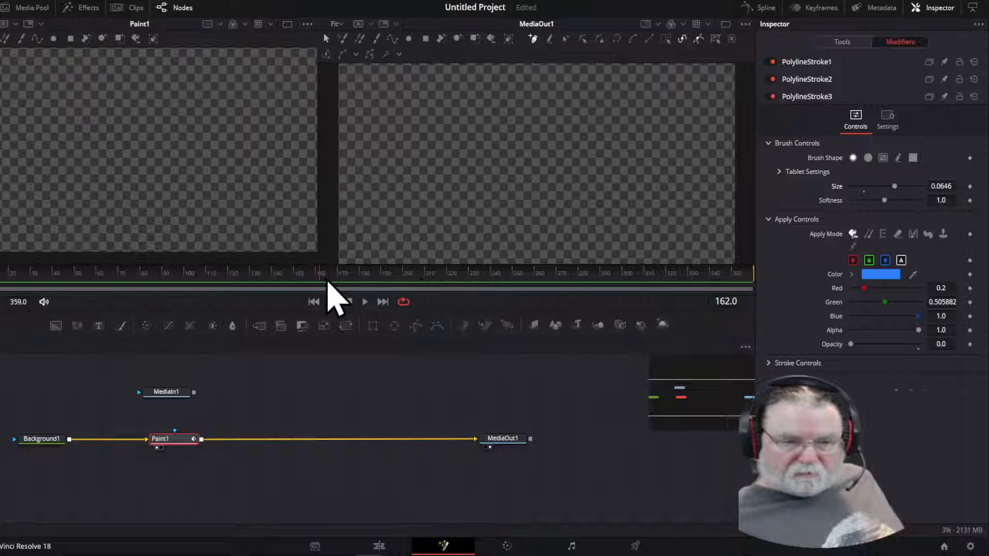
# Disconnect and move aside Background1, and wire MediaIn1 into Paint1 and Paint1 into MediaOut1.
pyautogui.click(451, 441)
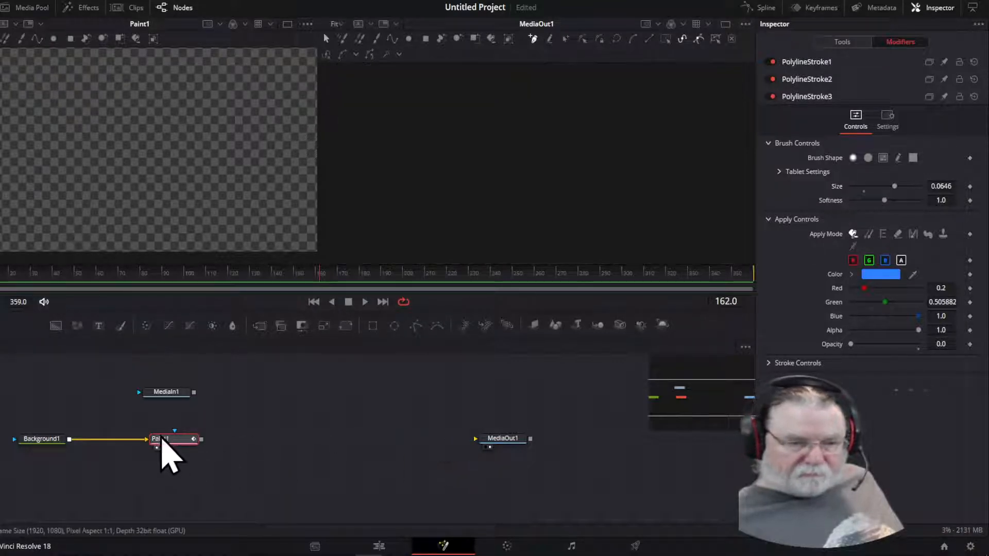
pyautogui.click(136, 440)
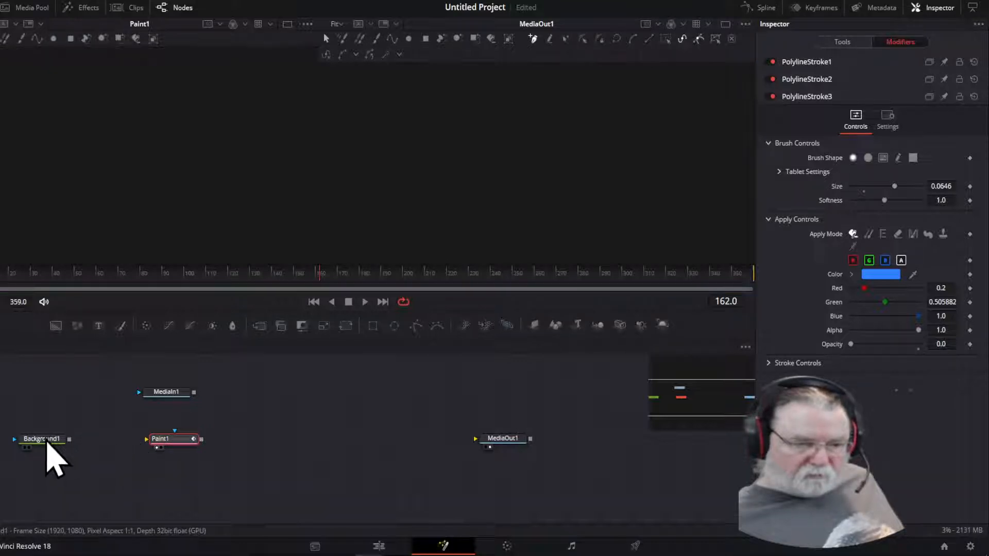
pyautogui.moveTo(47, 440); pyautogui.dragTo(47, 378)
pyautogui.moveTo(164, 395)
pyautogui.mouseDown()
pyautogui.moveTo(28, 449)
pyautogui.moveTo(518, 444)
pyautogui.mouseUp()
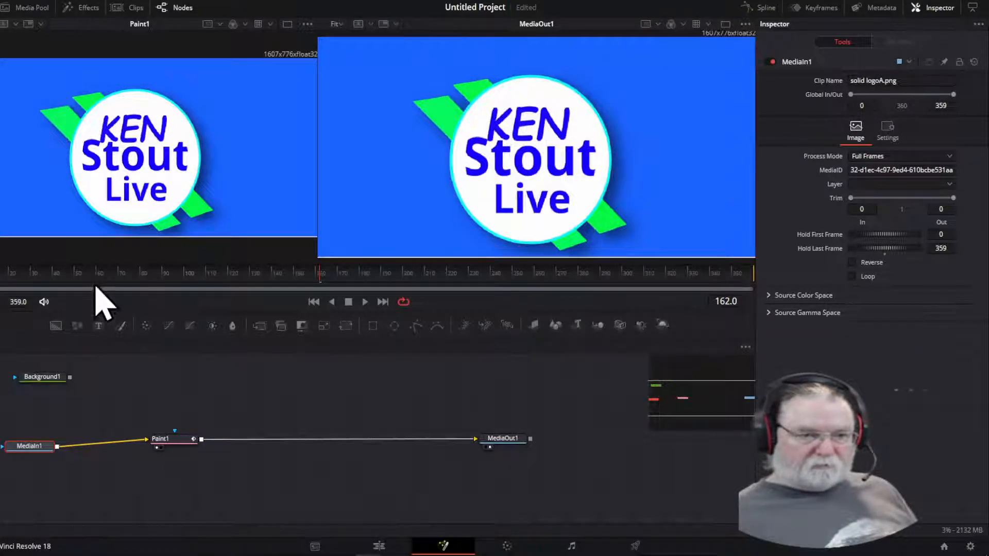
# Draw a closed four-sided polyline stroke around the logo in Paint1 and leave the stroke's point editing.
pyautogui.click(173, 438)
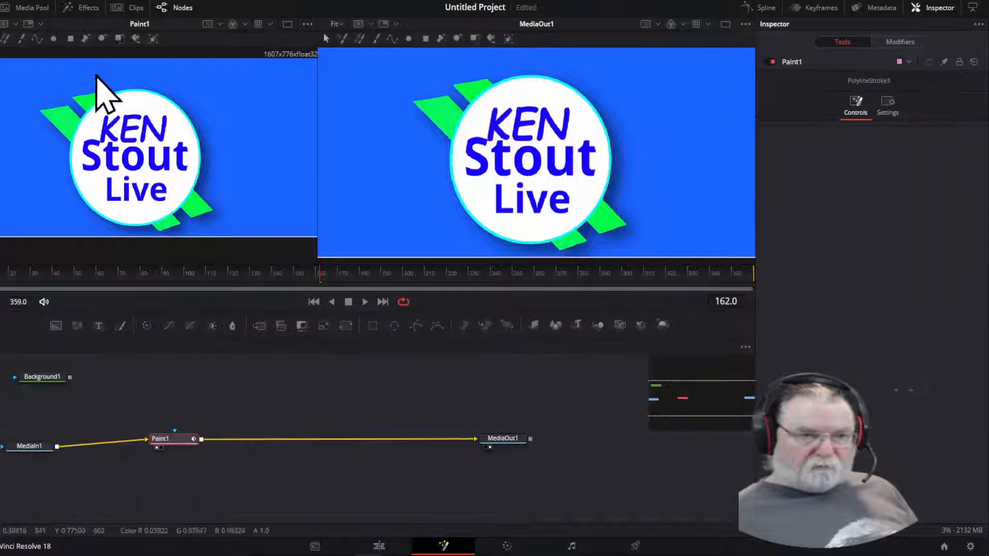
pyautogui.click(37, 38)
pyautogui.click(39, 103)
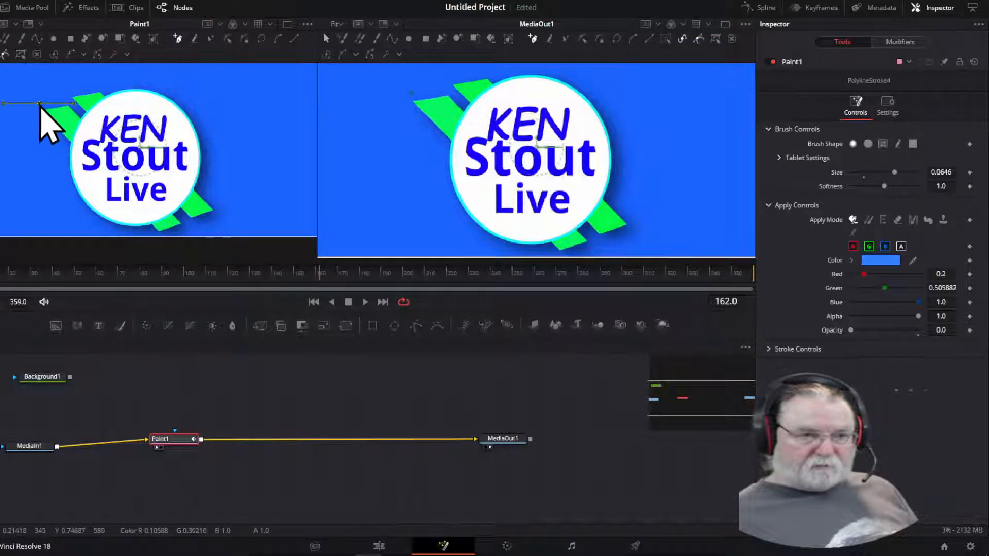
pyautogui.click(204, 98)
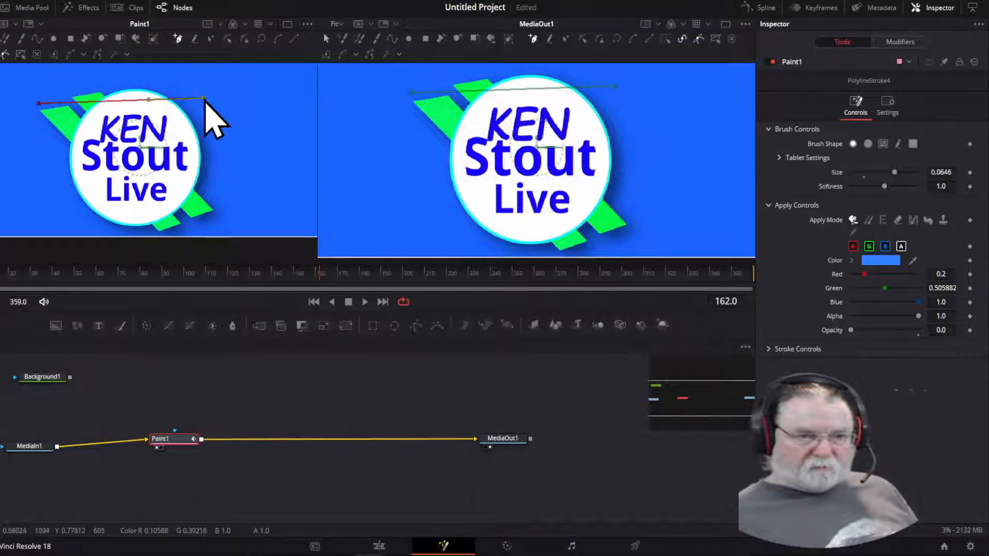
pyautogui.click(223, 227)
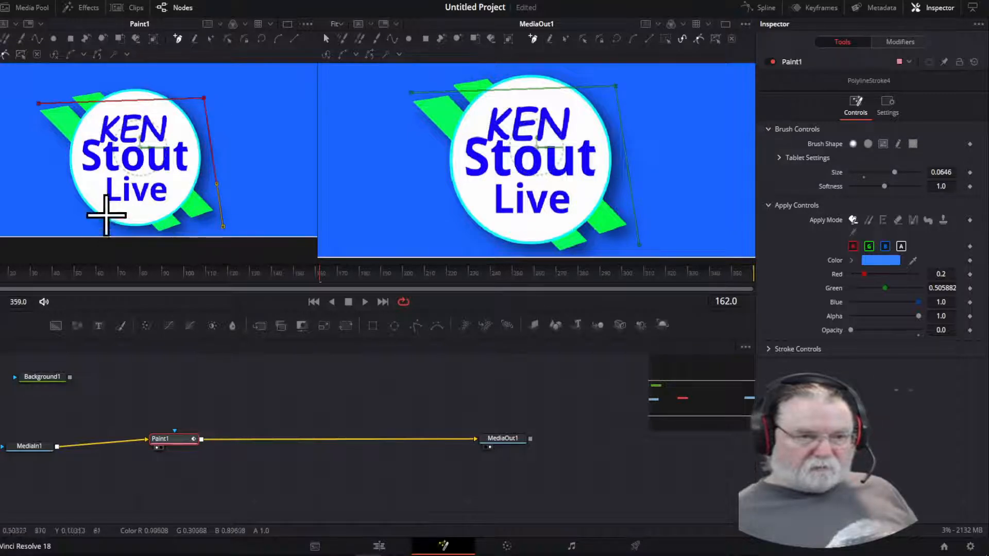
pyautogui.click(41, 221)
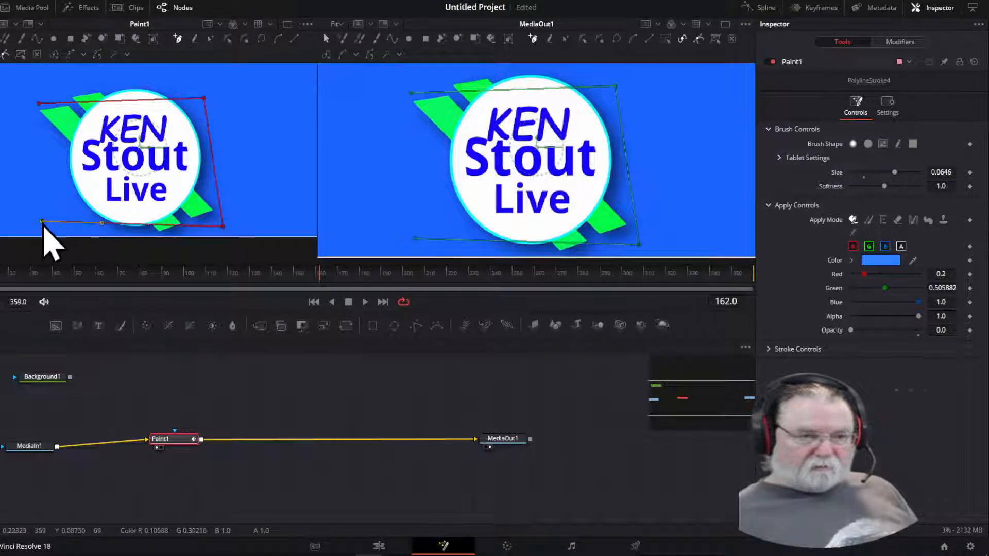
pyautogui.click(40, 106)
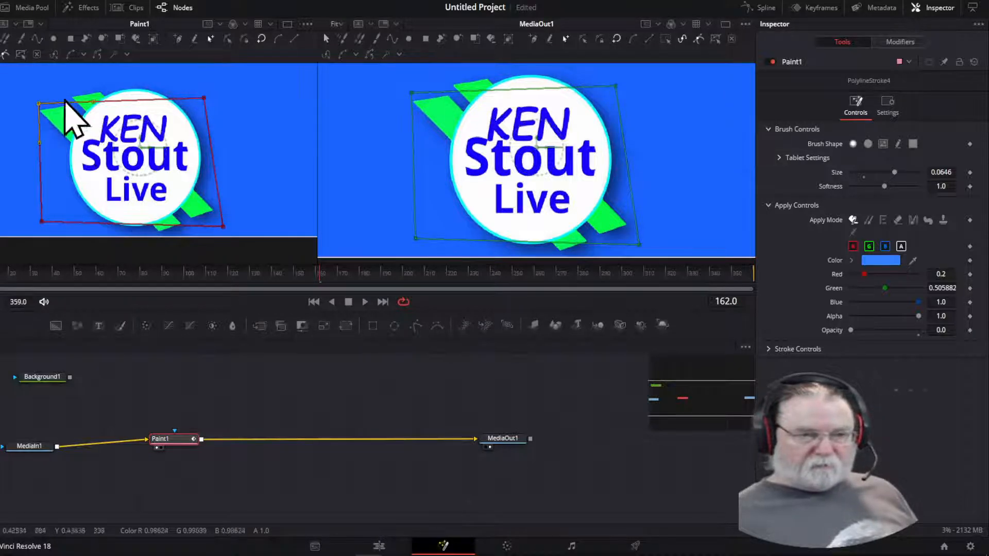
pyautogui.click(0, 39)
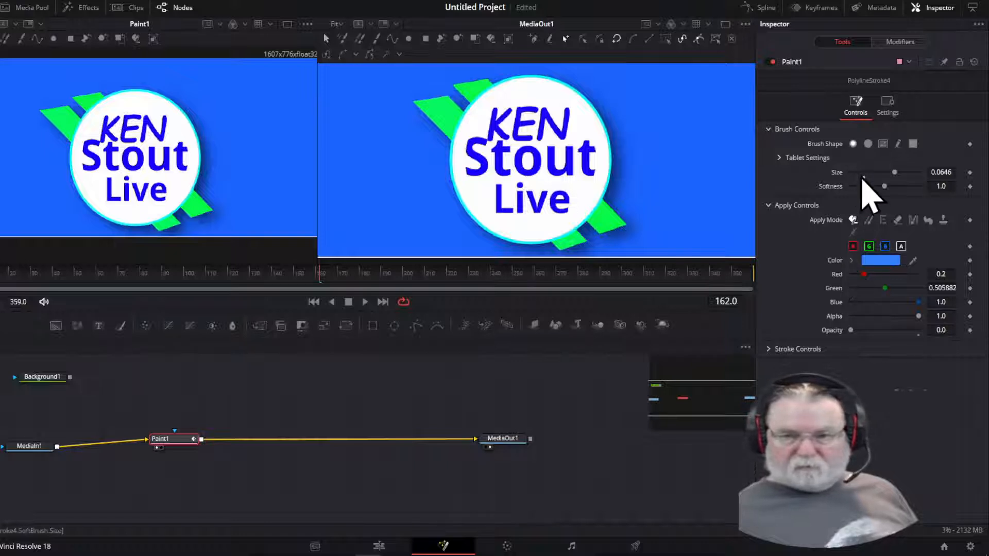
# Set the new polyline stroke's colour to orange with Red 1.0, Green 0.470588 and Blue 0.117647.
pyautogui.click(881, 260)
pyautogui.click(565, 193)
pyautogui.moveTo(567, 195); pyautogui.dragTo(573, 190)
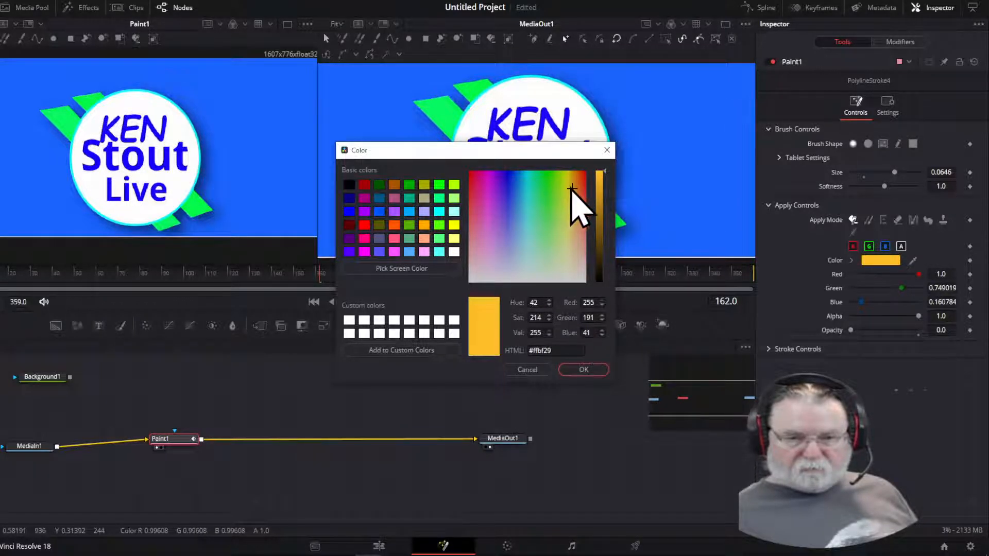
pyautogui.click(583, 199)
pyautogui.click(584, 370)
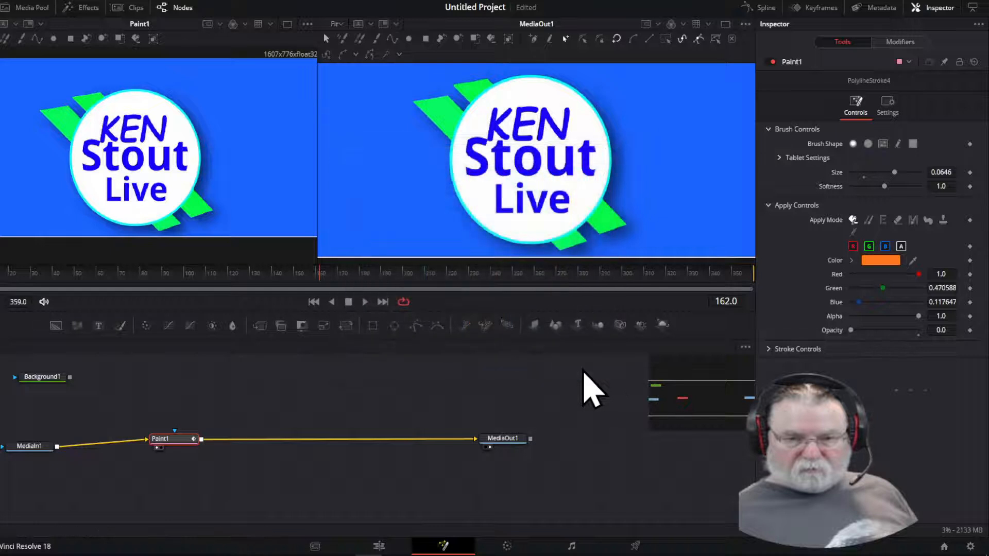
# Reduce the orange polyline stroke's brush size to 0.0189, and to 0.0 in the PolylineStroke4 modifier.
pyautogui.moveTo(895, 173); pyautogui.dragTo(864, 176)
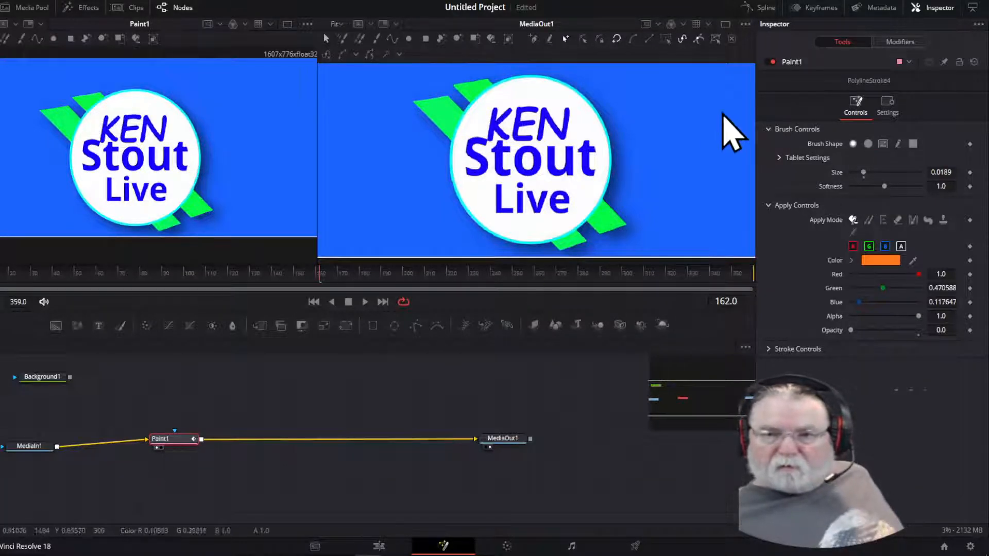
pyautogui.click(902, 42)
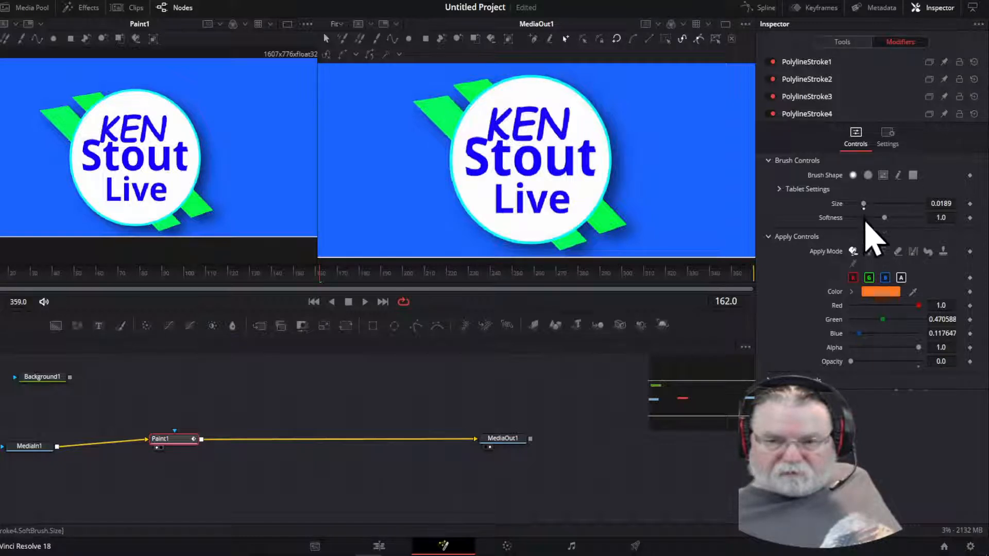
pyautogui.moveTo(868, 205); pyautogui.dragTo(828, 211)
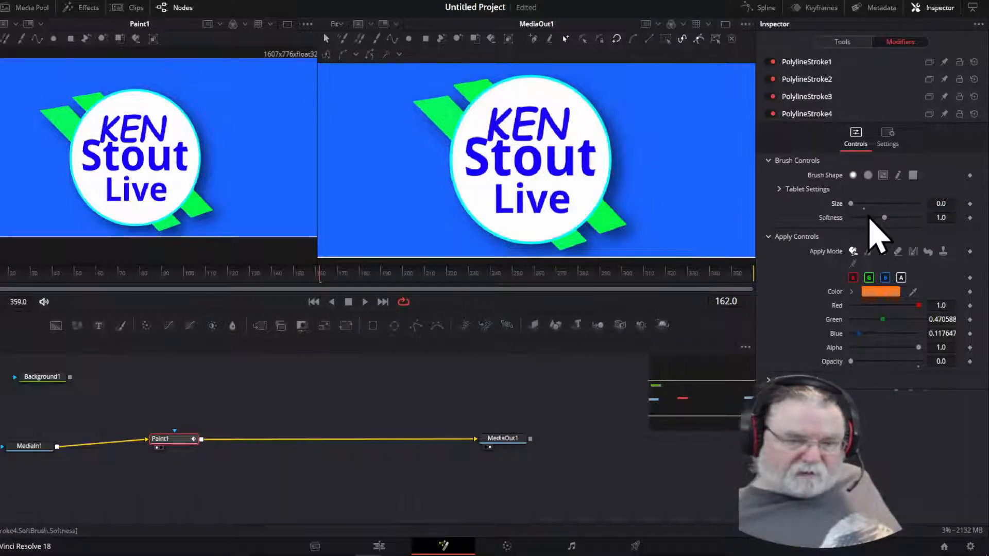
# Disconnect Paint1 from MediaIn1 and MediaOut1, and delete its modifiers PolylineStroke1 through PolylineStroke4.
pyautogui.click(451, 440)
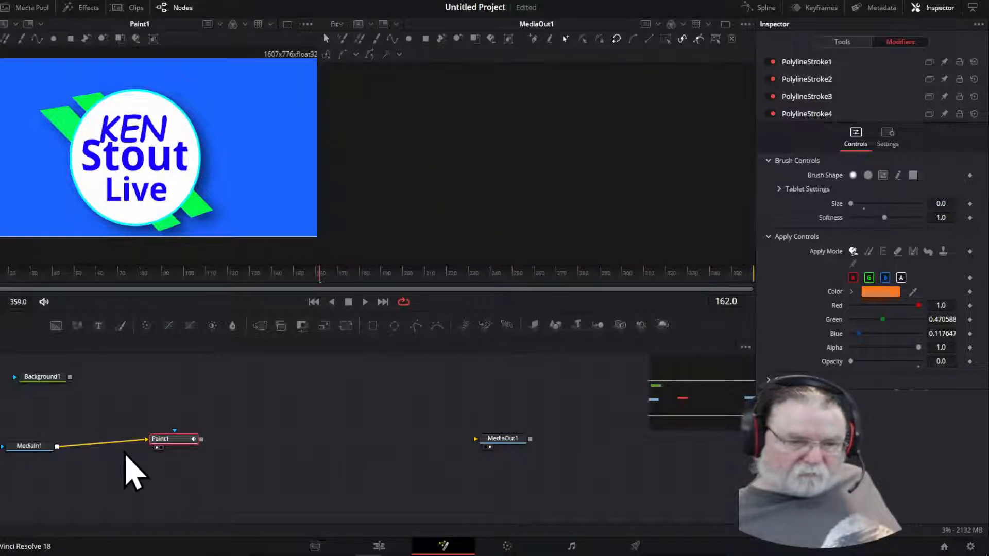
pyautogui.click(134, 443)
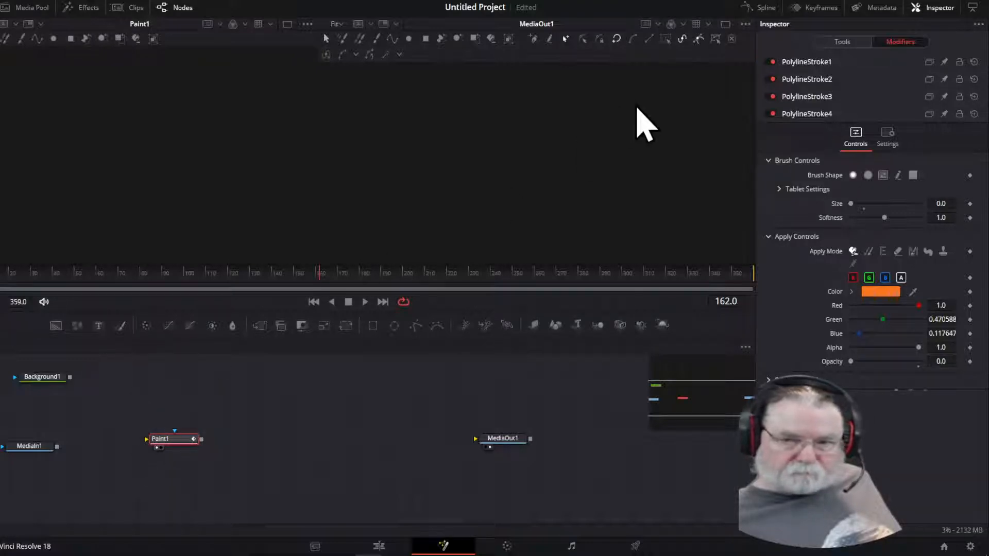
pyautogui.rightClick(819, 77)
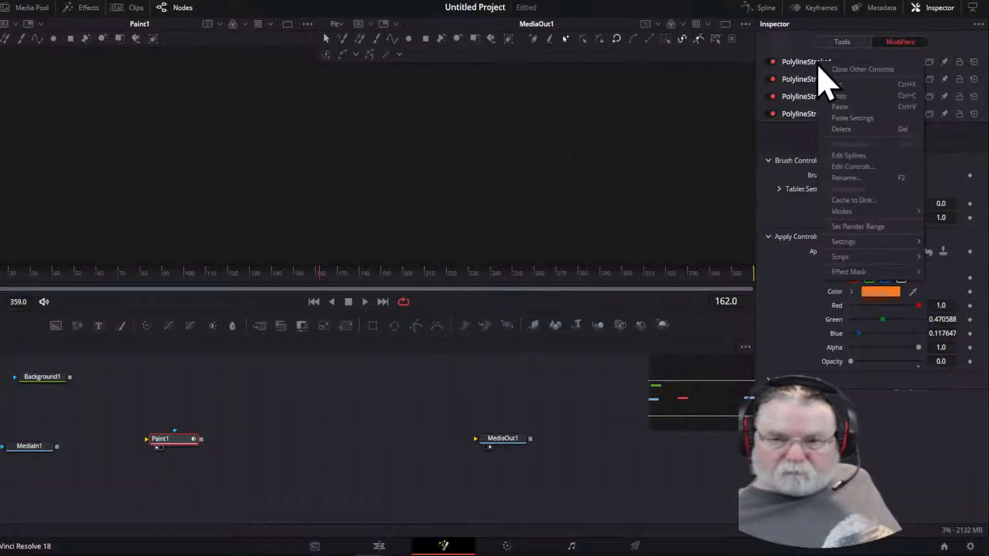
pyautogui.click(841, 129)
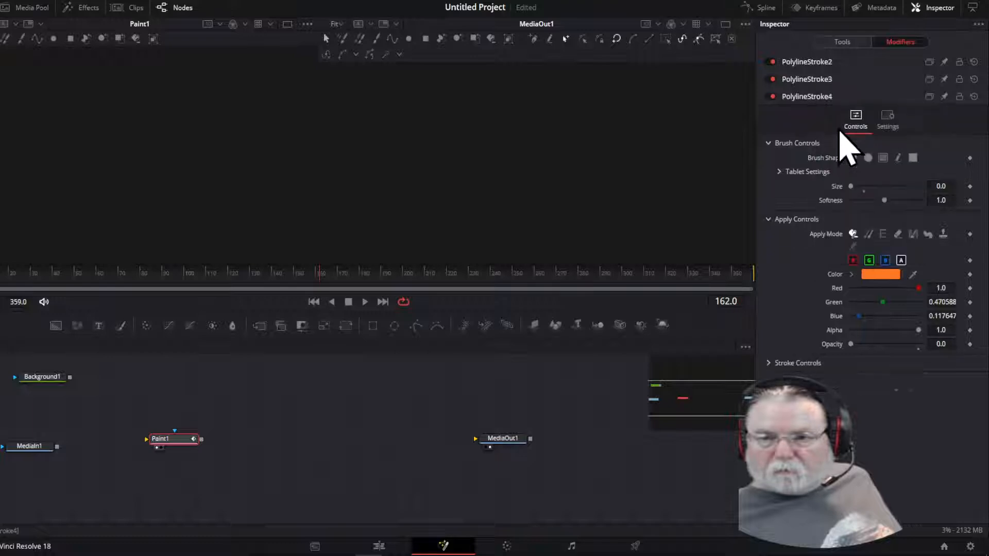
pyautogui.rightClick(808, 66)
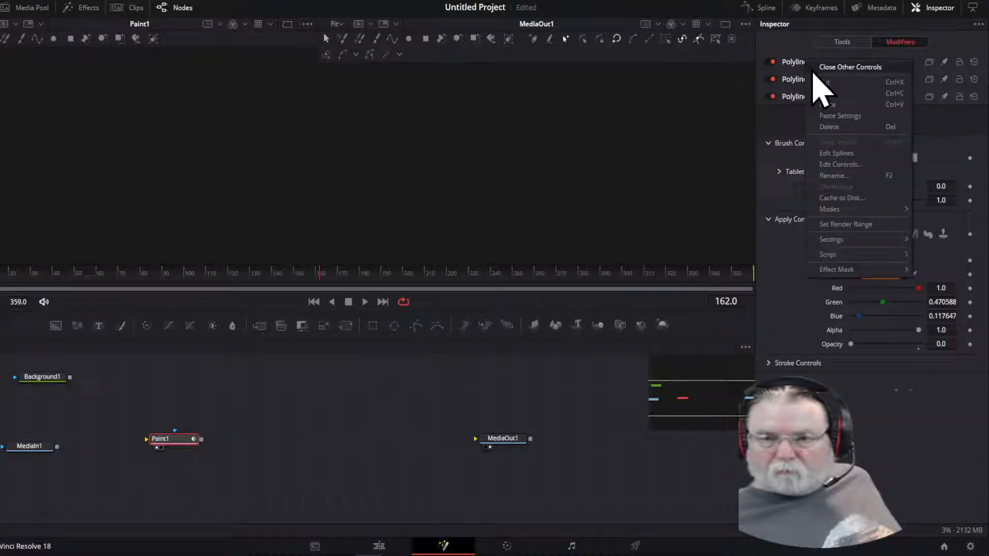
pyautogui.click(841, 130)
pyautogui.rightClick(806, 64)
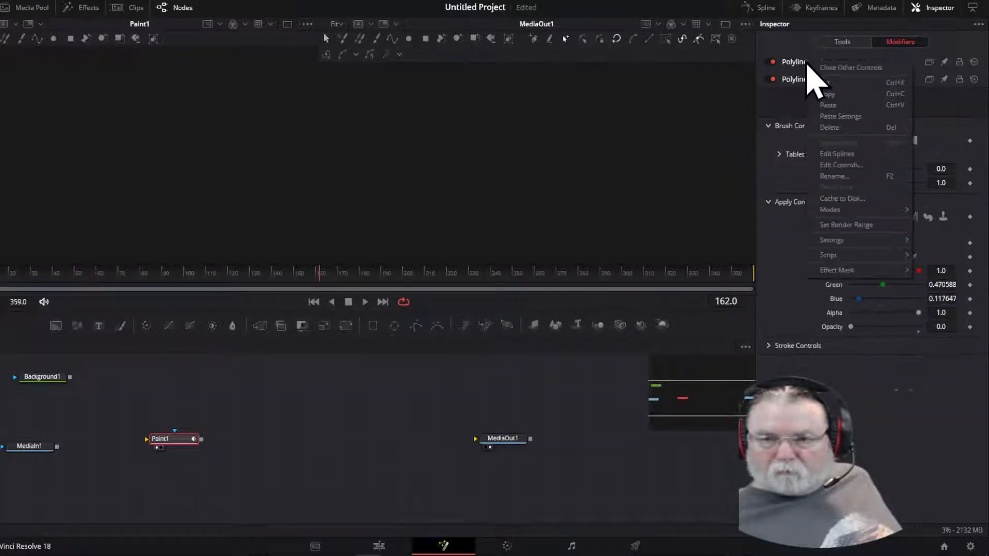
pyautogui.click(826, 130)
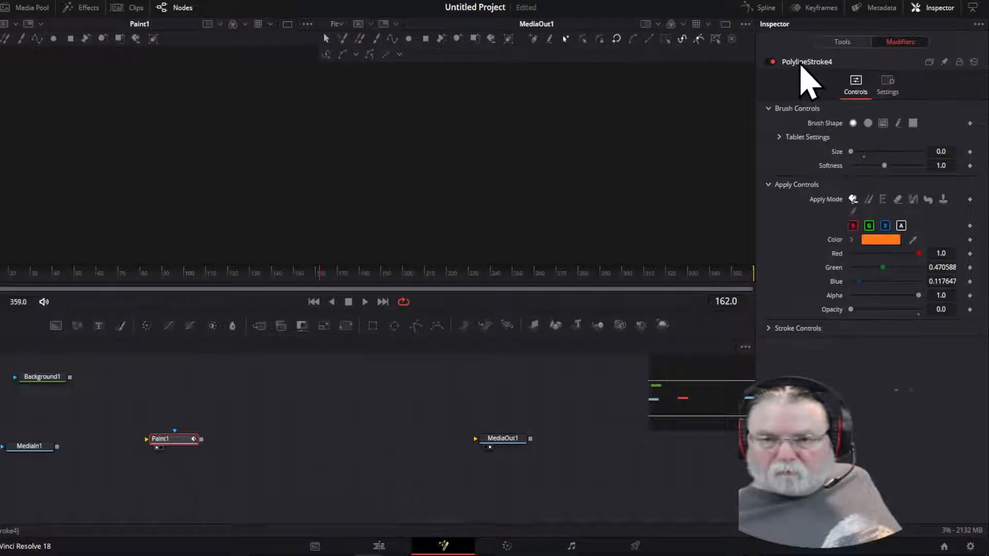
pyautogui.rightClick(804, 63)
pyautogui.click(825, 129)
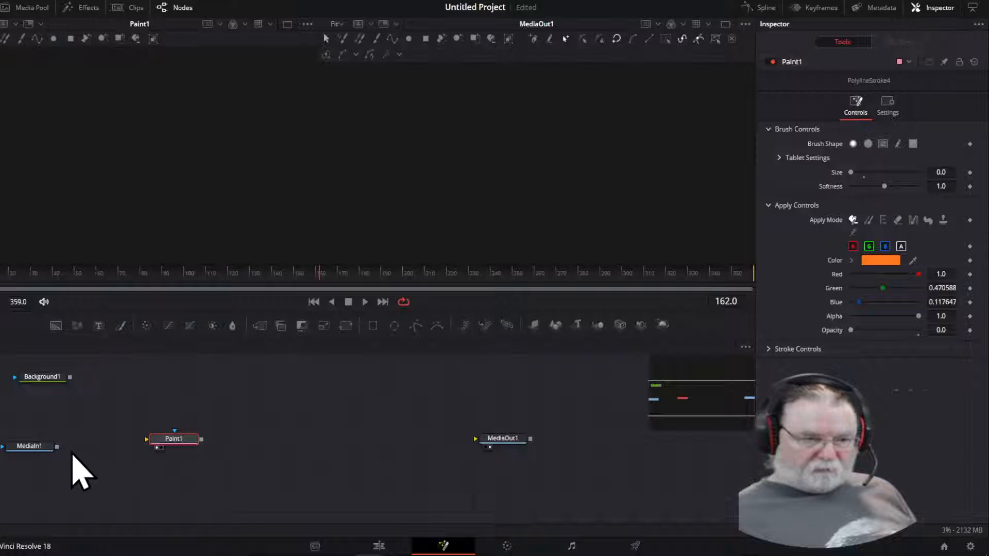
# Wire MediaIn1 into Paint1 and Paint1 into MediaOut1, and activate the Multistroke tool.
pyautogui.moveTo(56, 446); pyautogui.dragTo(474, 440)
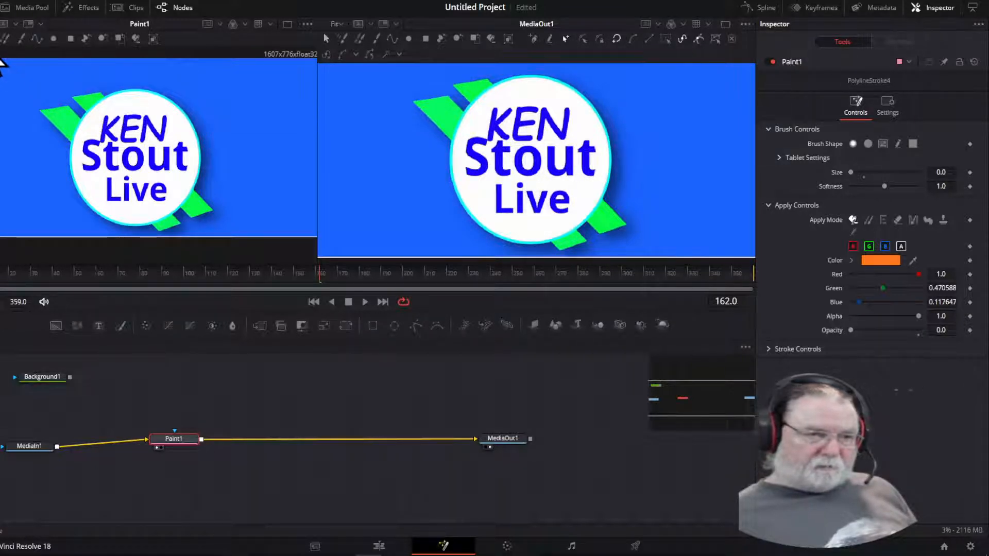
pyautogui.click(0, 41)
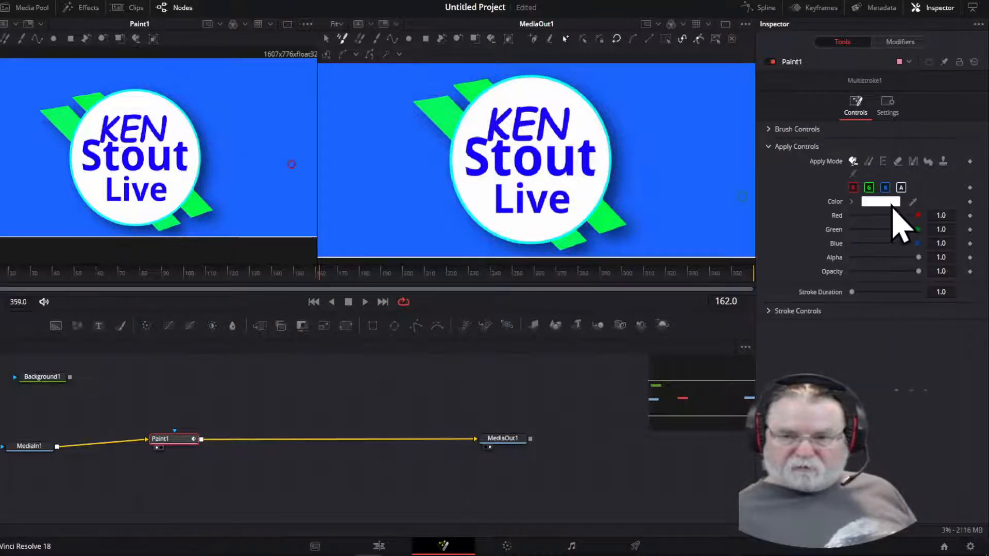
# Set the Multistroke colour to orange #ff7315 and its brush size to 0.0551.
pyautogui.click(884, 202)
pyautogui.click(579, 185)
pyautogui.moveTo(580, 185); pyautogui.dragTo(578, 180)
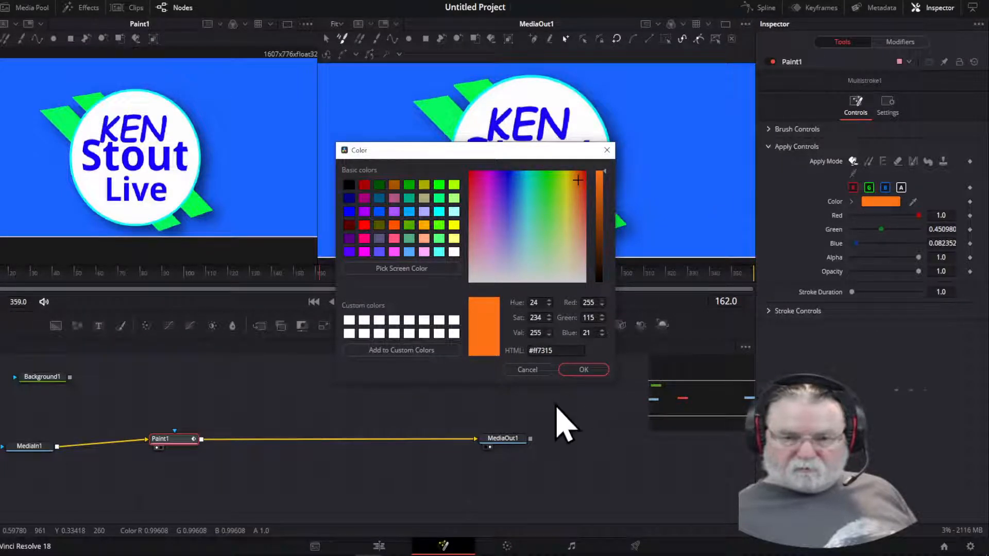
pyautogui.click(578, 370)
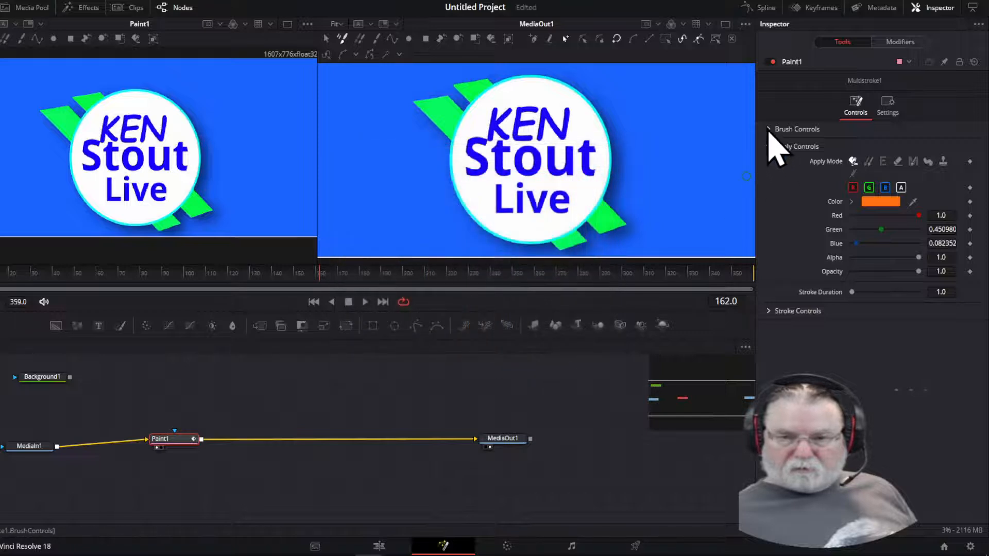
pyautogui.click(771, 131)
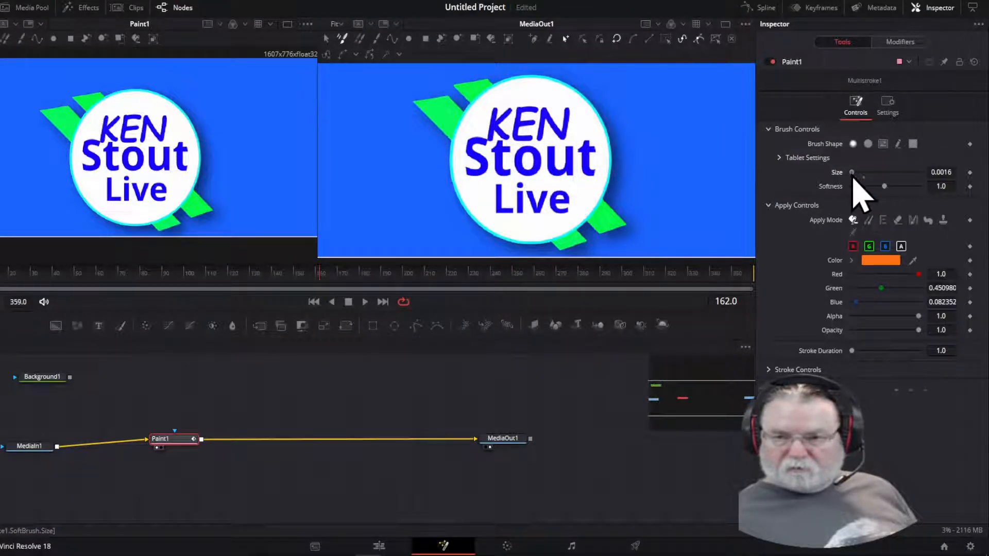
pyautogui.moveTo(851, 175); pyautogui.dragTo(884, 177)
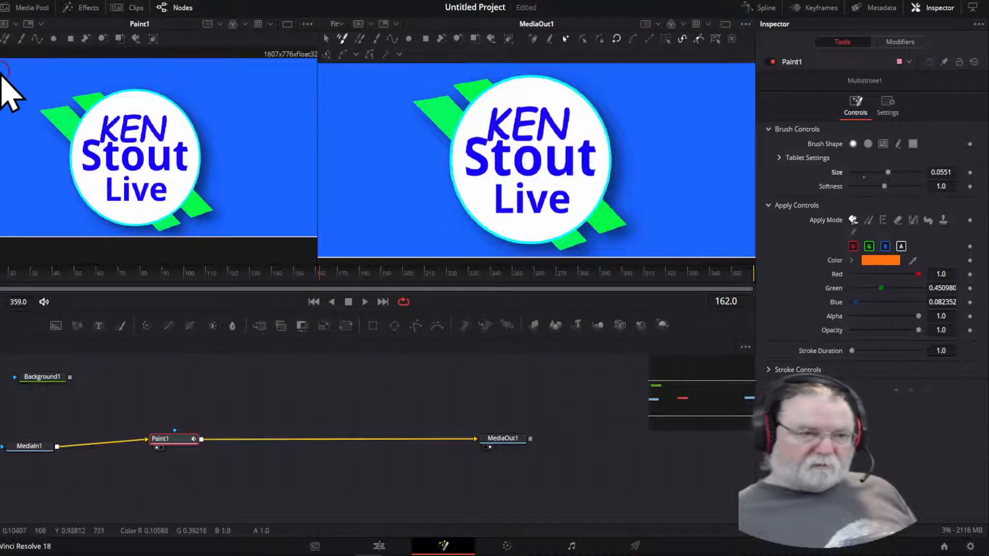
# Paint an orange stroke across the upper part of the logo image and a light green #a5ff95 stroke across its lower part.
pyautogui.moveTo(2, 82); pyautogui.dragTo(264, 102)
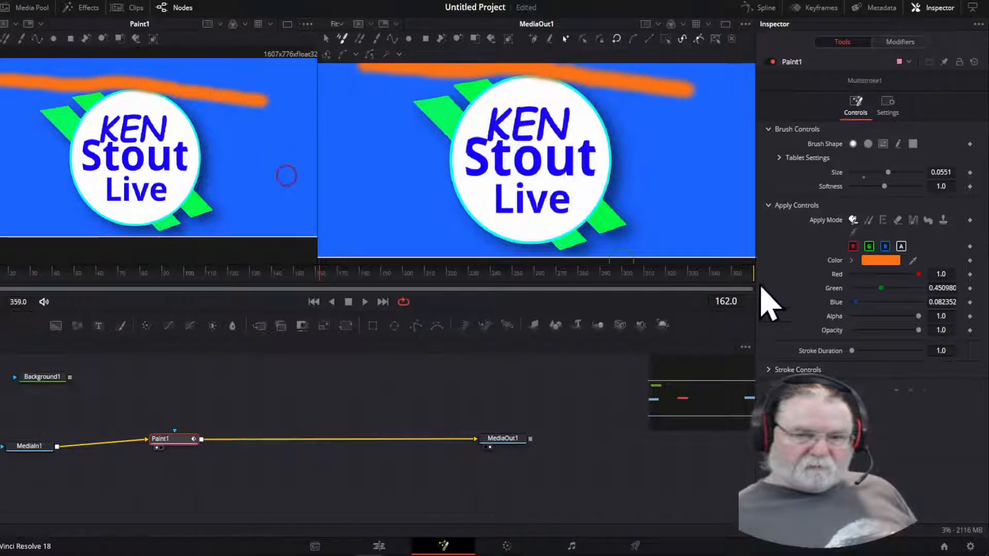
pyautogui.click(880, 262)
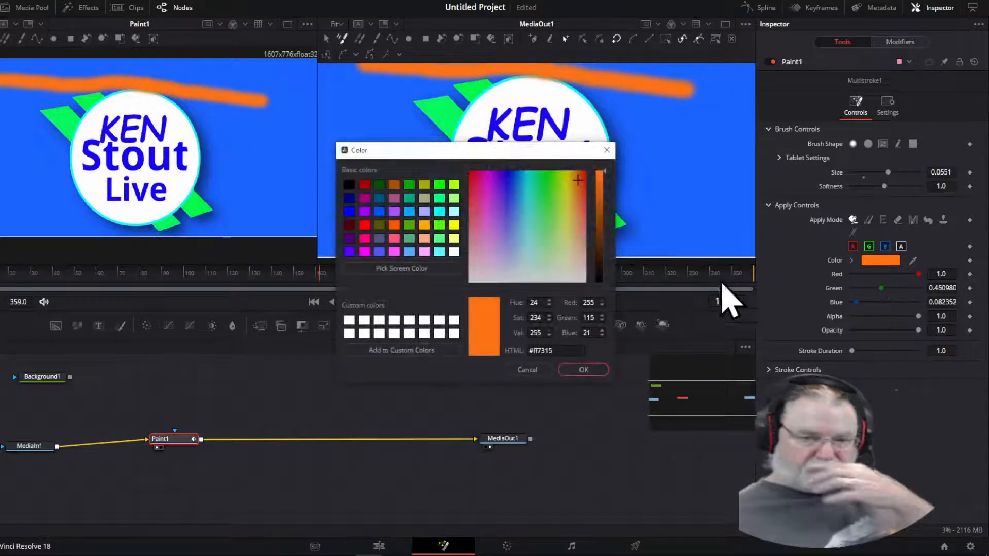
pyautogui.click(550, 236)
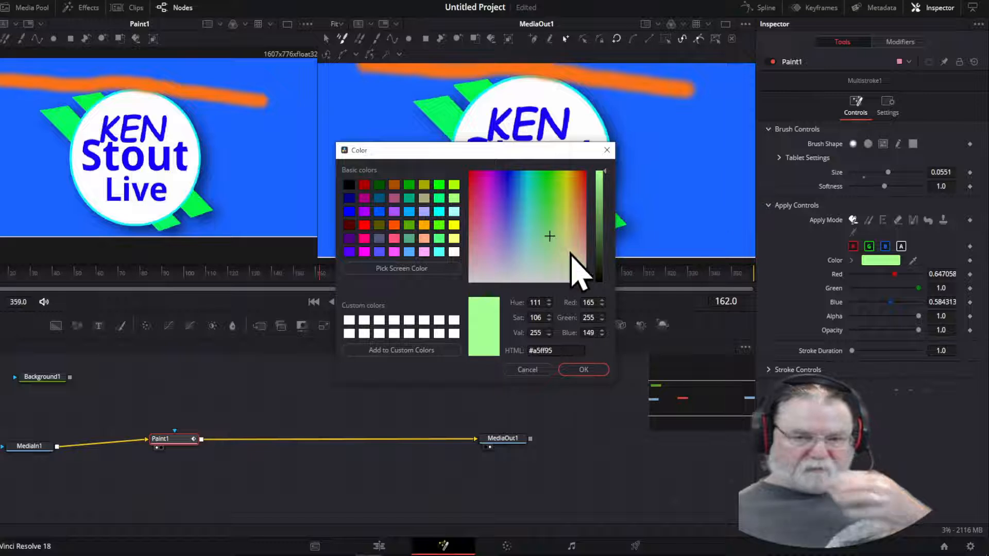
pyautogui.click(584, 369)
pyautogui.moveTo(17, 211); pyautogui.dragTo(269, 225)
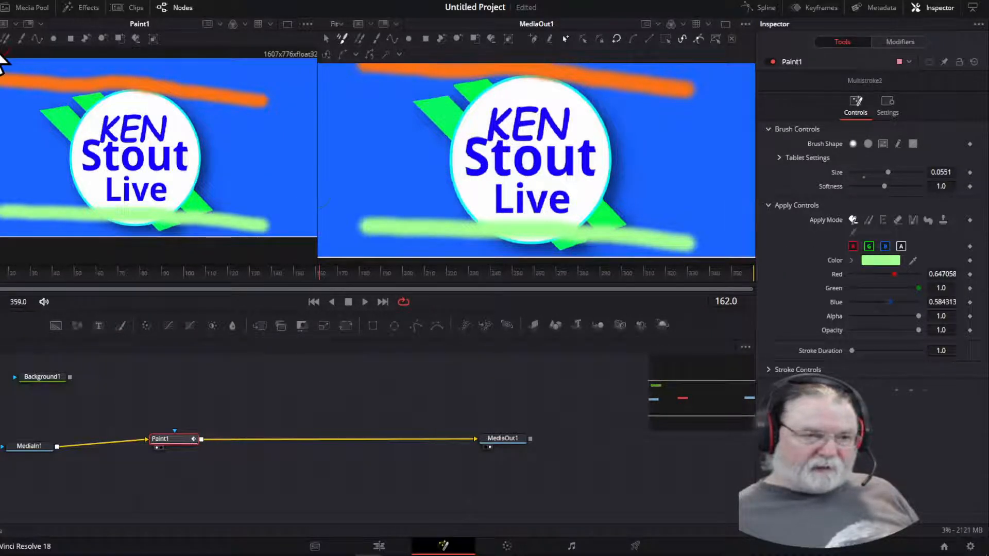
# Change the Multistroke colour to pink #ff8edd and paint a horizontal stroke across the middle of the logo.
pyautogui.click(882, 261)
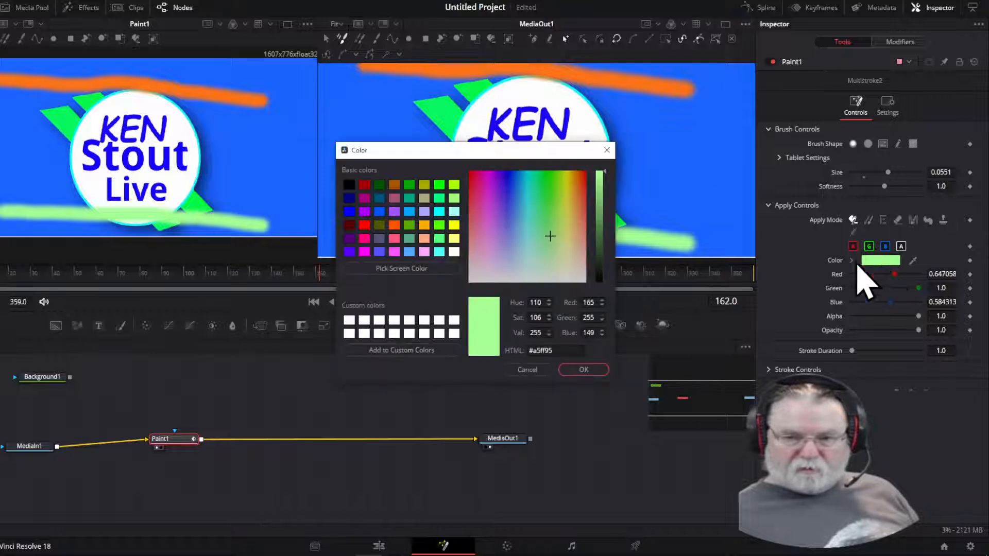
pyautogui.click(550, 189)
pyautogui.moveTo(551, 233); pyautogui.dragTo(483, 234)
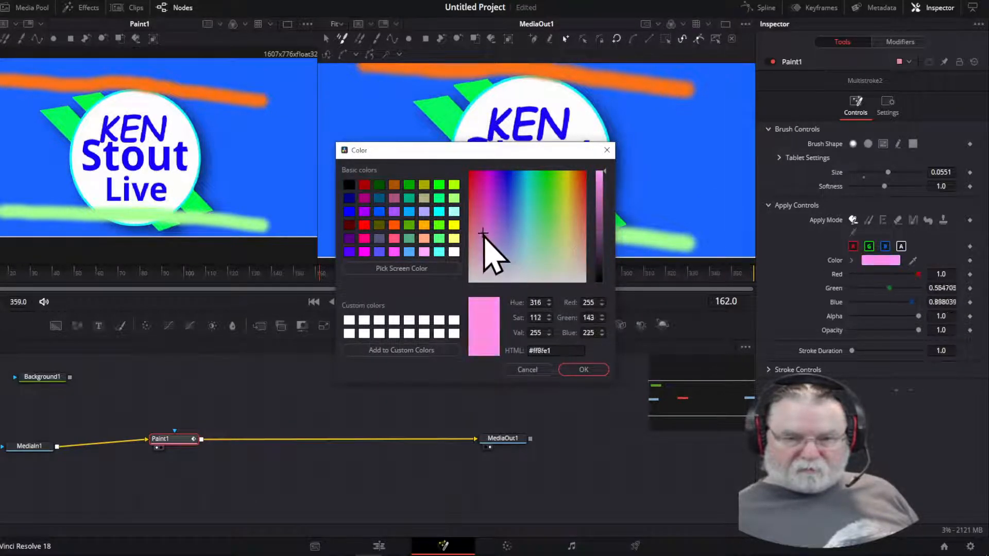
pyautogui.click(587, 370)
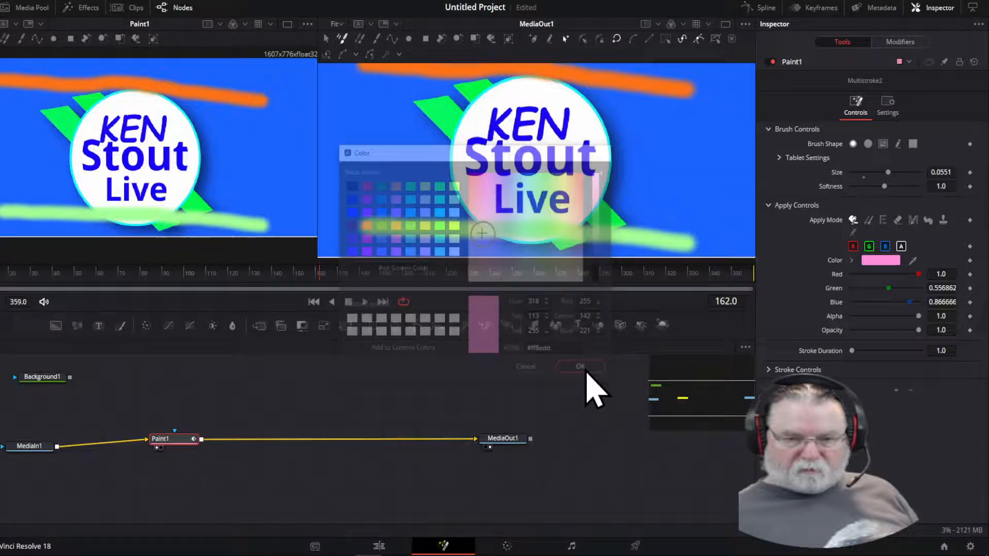
pyautogui.click(11, 147)
pyautogui.moveTo(57, 151); pyautogui.dragTo(234, 158)
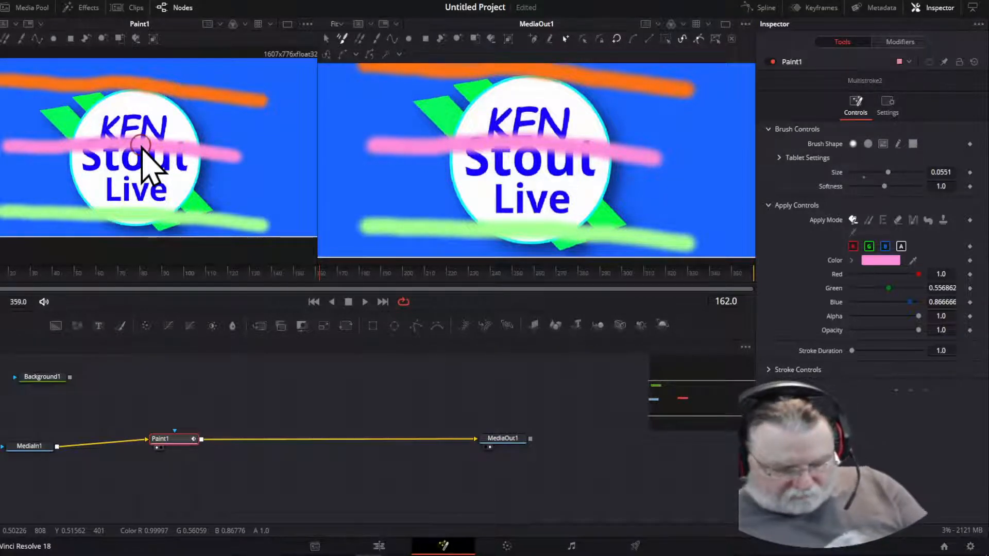
# Undo the pink, light green and orange multistrokes.
pyautogui.hotkey('ctrl', 'z')
pyautogui.hotkey('ctrl', 'z')
pyautogui.hotkey('ctrl', 'z')
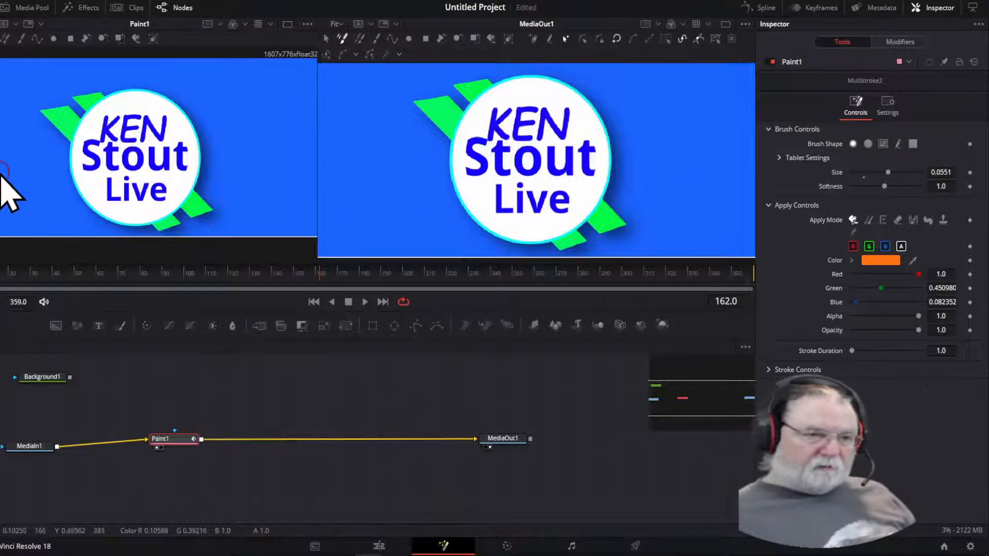
# Paint an orange multistroke across the upper part of the logo and a black #000000 one across its middle.
pyautogui.moveTo(2, 181)
pyautogui.mouseDown()
pyautogui.moveTo(41, 142)
pyautogui.moveTo(111, 127)
pyautogui.moveTo(202, 135)
pyautogui.moveTo(282, 182)
pyautogui.mouseUp()
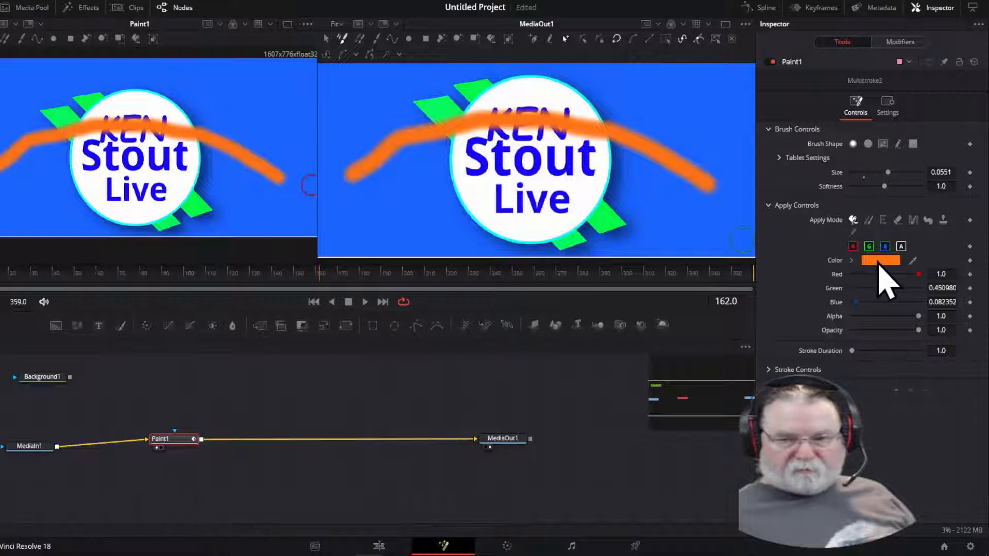
pyautogui.click(879, 263)
pyautogui.click(350, 186)
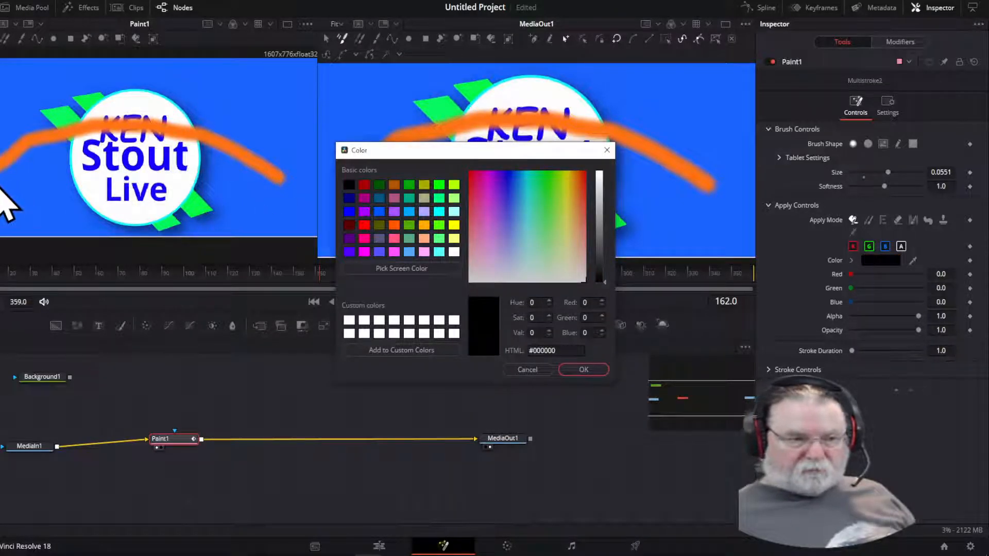
pyautogui.click(590, 371)
pyautogui.moveTo(2, 188)
pyautogui.mouseDown()
pyautogui.moveTo(23, 173)
pyautogui.moveTo(78, 170)
pyautogui.moveTo(280, 194)
pyautogui.mouseUp()
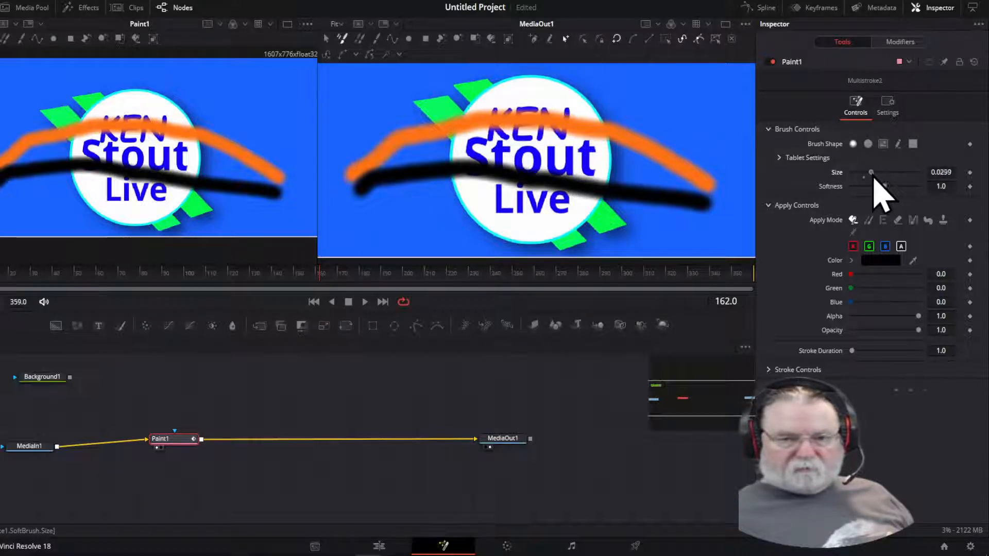
# Undo the thick black multistroke.
pyautogui.moveTo(874, 176)
pyautogui.mouseDown()
pyautogui.moveTo(837, 182)
pyautogui.moveTo(876, 186)
pyautogui.mouseUp()
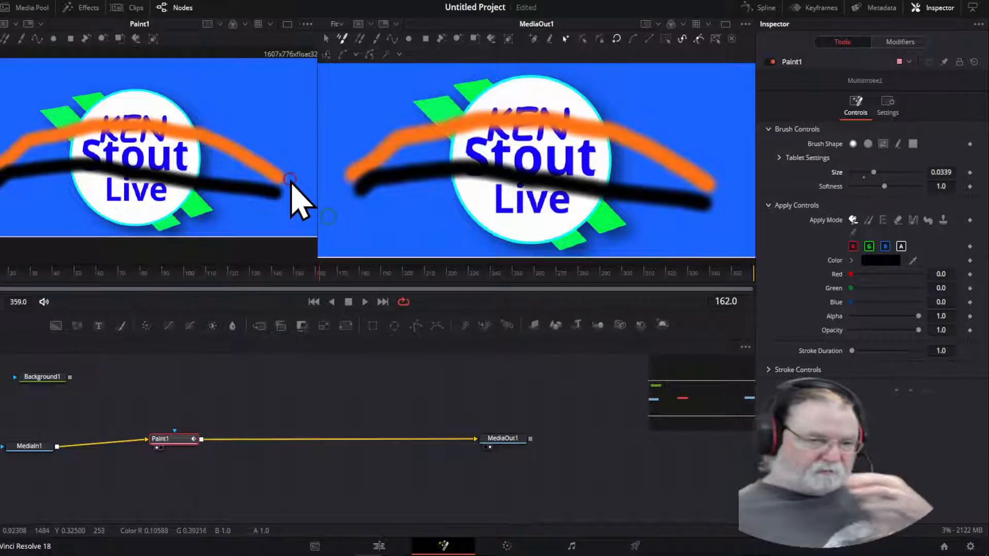
pyautogui.hotkey('ctrl', 'z')
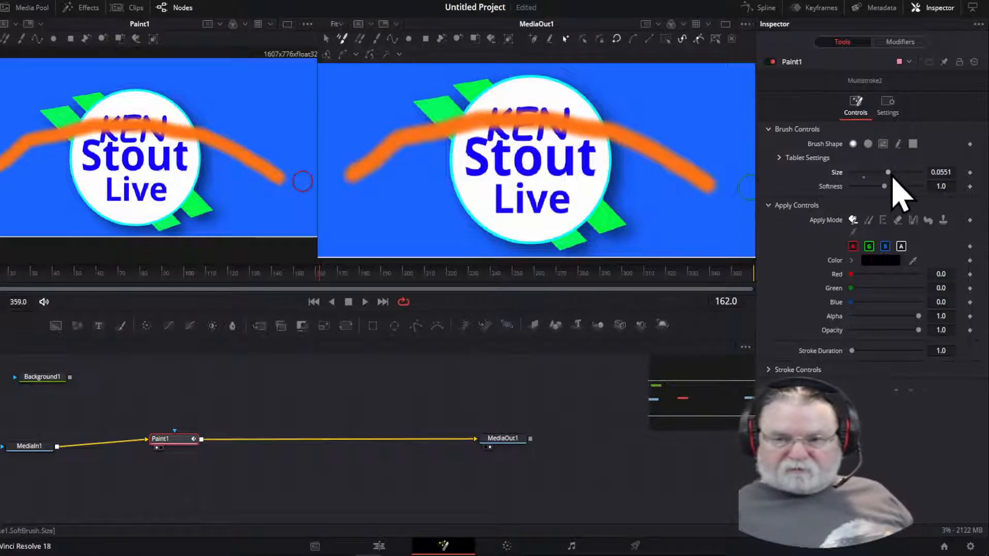
# Reduce the brush size to 0.0047 and paint a thin black multistroke across the middle of the logo.
pyautogui.moveTo(889, 174); pyautogui.dragTo(855, 173)
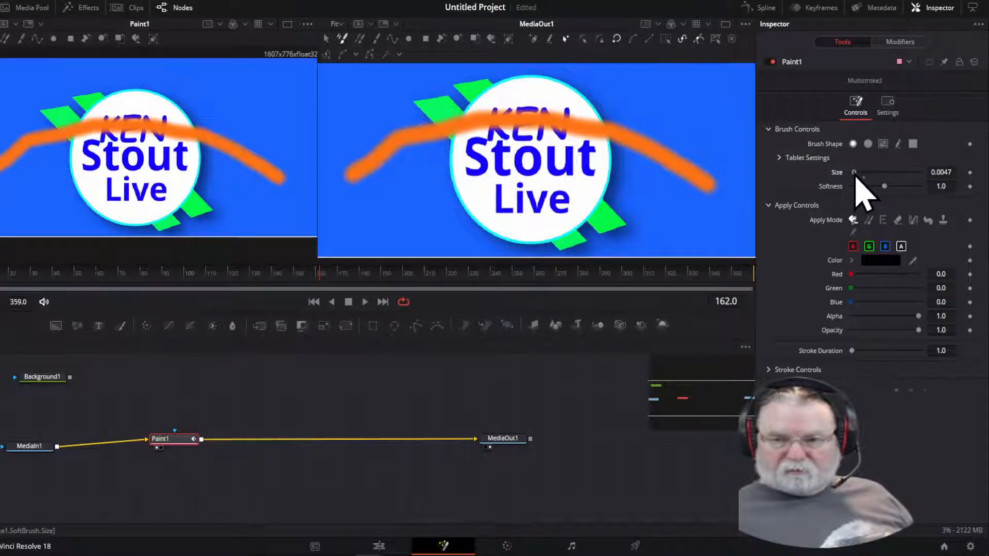
pyautogui.click(878, 261)
pyautogui.moveTo(578, 203); pyautogui.dragTo(530, 188)
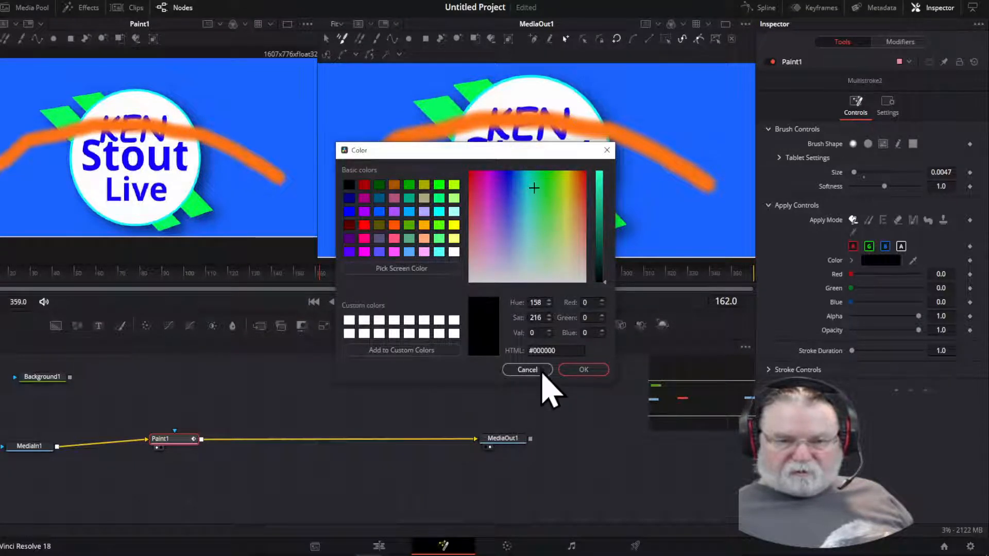
pyautogui.click(582, 370)
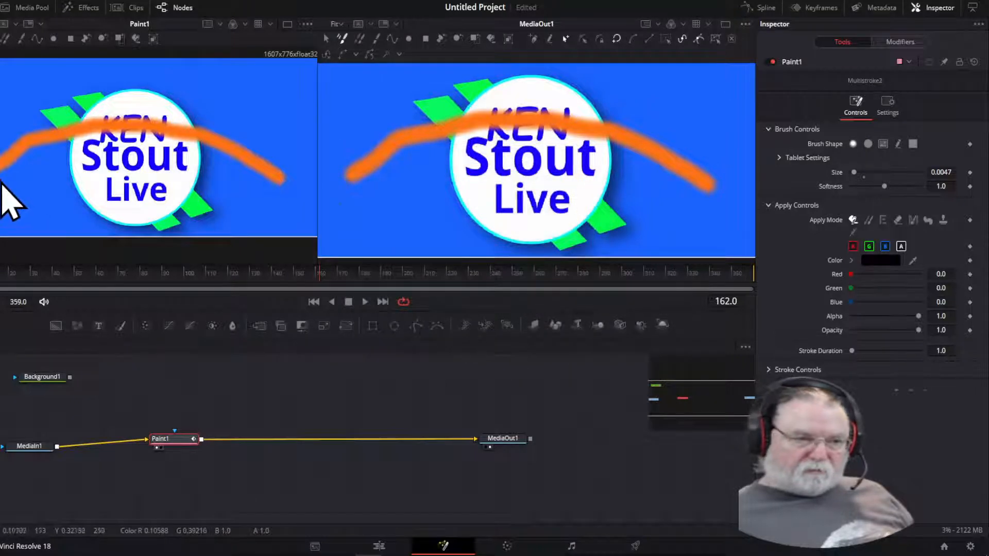
pyautogui.moveTo(2, 182)
pyautogui.mouseDown()
pyautogui.moveTo(48, 157)
pyautogui.moveTo(98, 154)
pyautogui.moveTo(254, 187)
pyautogui.mouseUp()
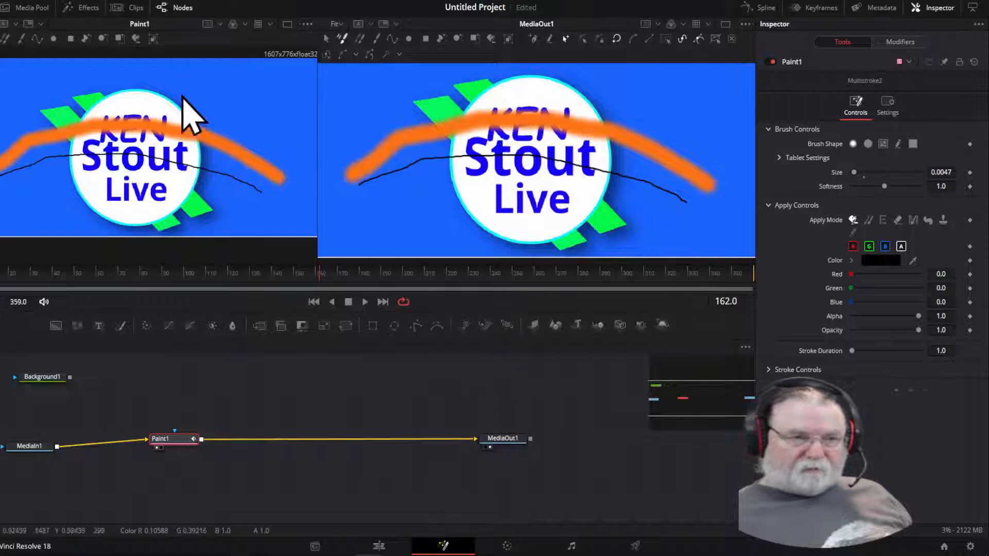
# Draw a thin black Polyline Stroke across the upper part of the logo, bending its return segment into a curve.
pyautogui.click(35, 38)
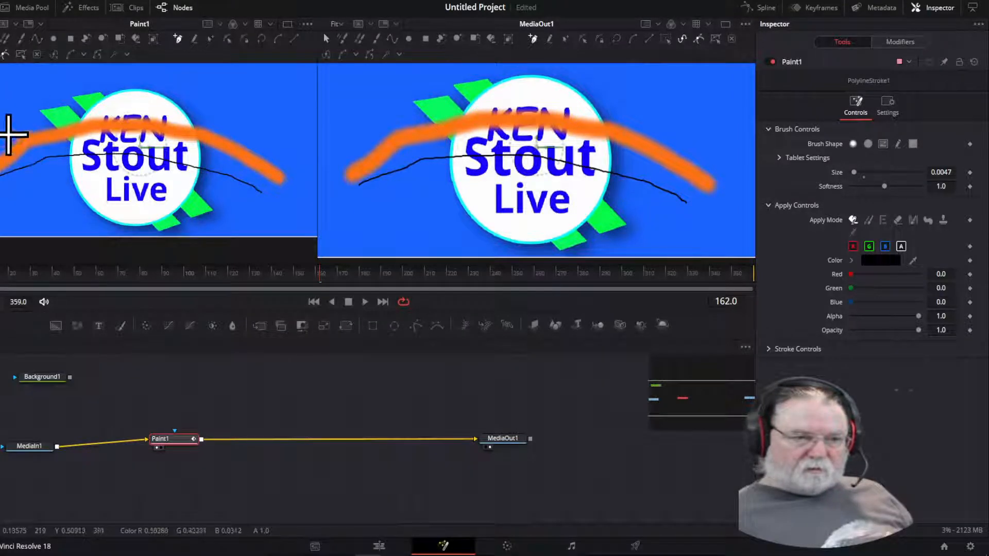
pyautogui.click(297, 117)
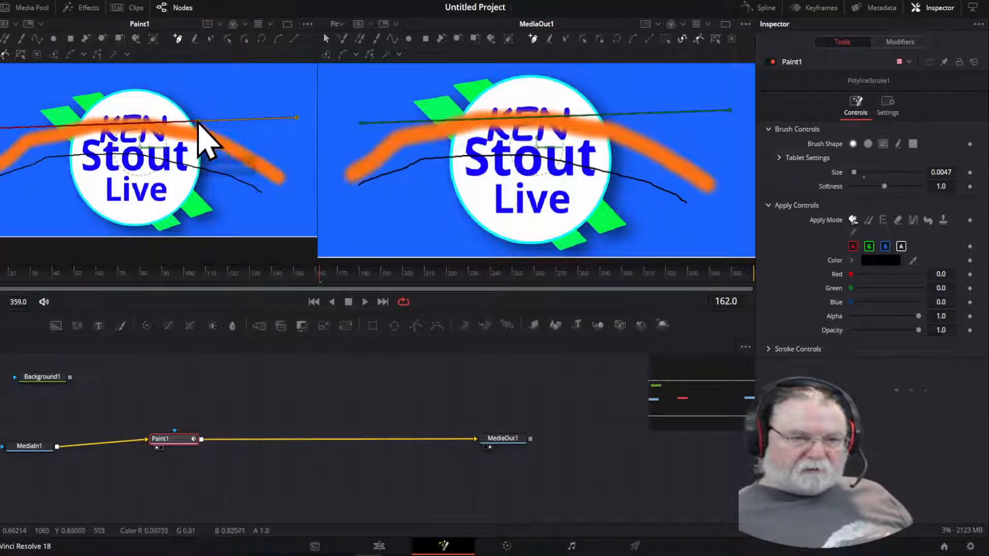
pyautogui.moveTo(198, 123)
pyautogui.mouseDown()
pyautogui.moveTo(197, 110)
pyautogui.moveTo(190, 164)
pyautogui.moveTo(183, 118)
pyautogui.mouseUp()
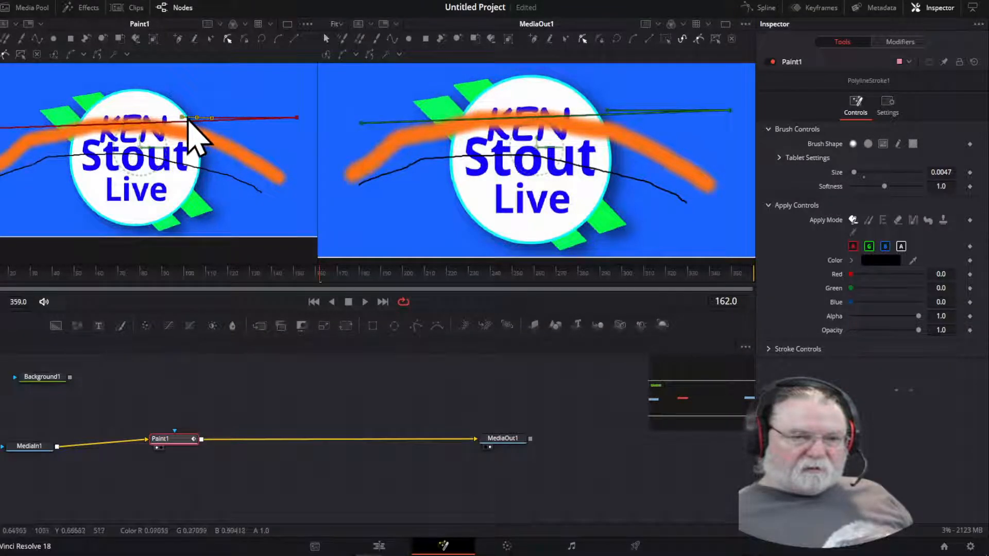
pyautogui.moveTo(183, 118)
pyautogui.mouseDown()
pyautogui.moveTo(161, 104)
pyautogui.moveTo(211, 167)
pyautogui.moveTo(247, 176)
pyautogui.moveTo(197, 176)
pyautogui.moveTo(129, 124)
pyautogui.moveTo(191, 173)
pyautogui.moveTo(198, 164)
pyautogui.mouseUp()
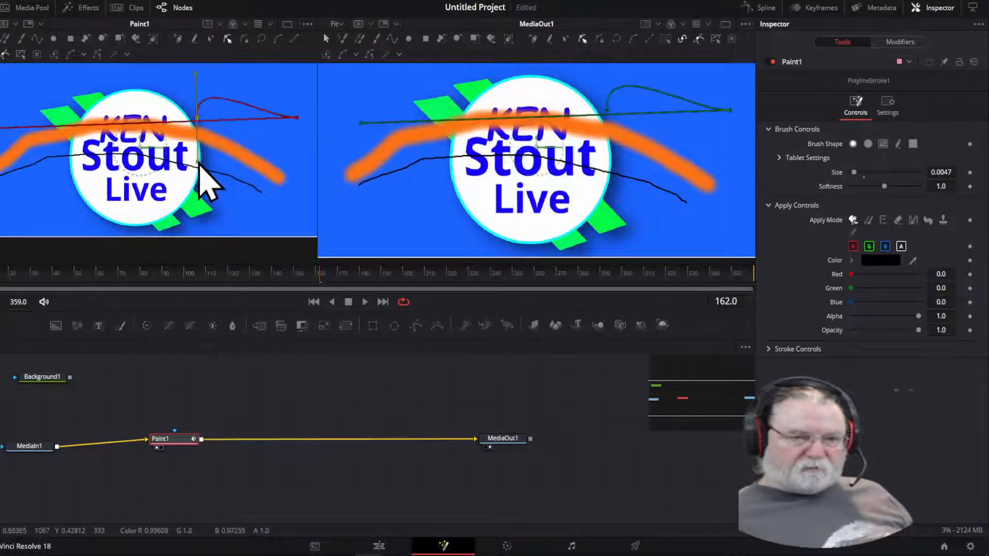
pyautogui.click(1, 129)
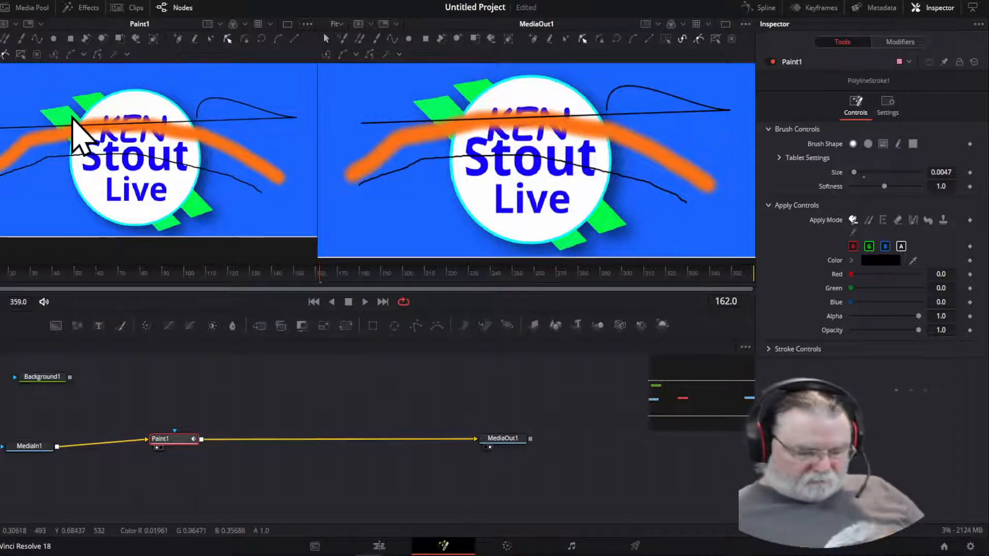
# Undo the polyline stroke, the thin black multistroke and the orange multistroke.
pyautogui.hotkey('ctrl', 'z')
pyautogui.hotkey('ctrl', 'z')
pyautogui.hotkey('ctrl', 'z')
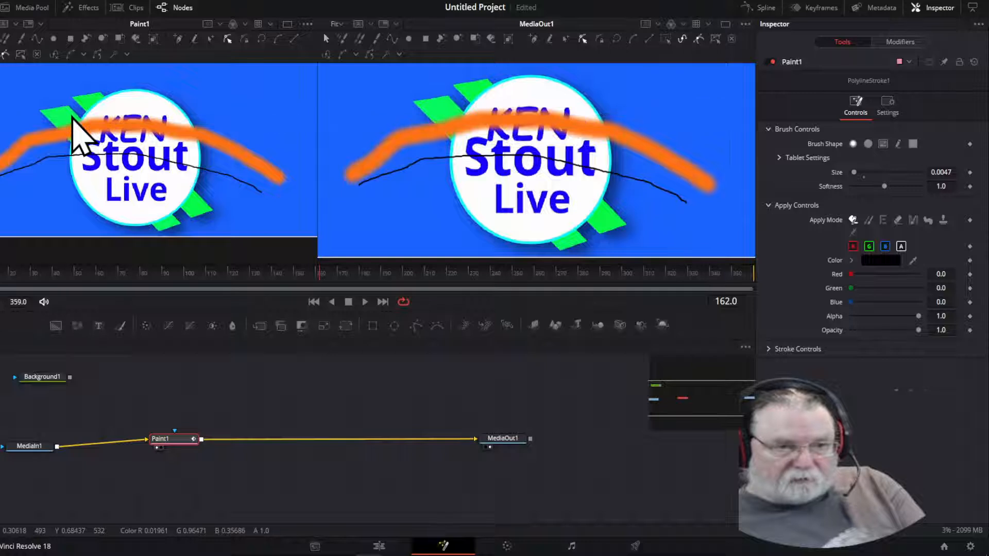
pyautogui.hotkey('ctrl', 'z')
pyautogui.hotkey('ctrl', 'z')
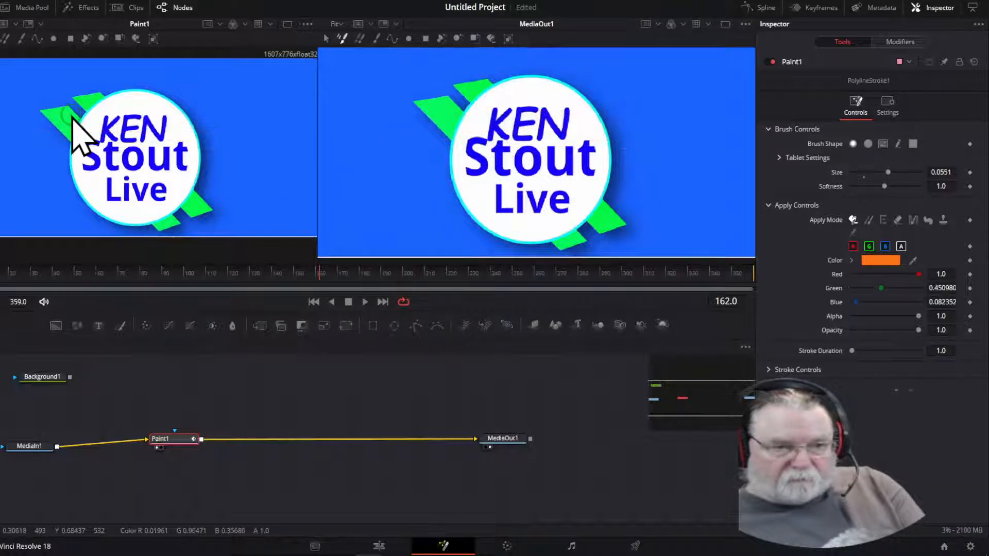
# Paint an orange circle at the upper left of the logo image and a light green #d2ff70 circle at its lower right.
pyautogui.click(54, 40)
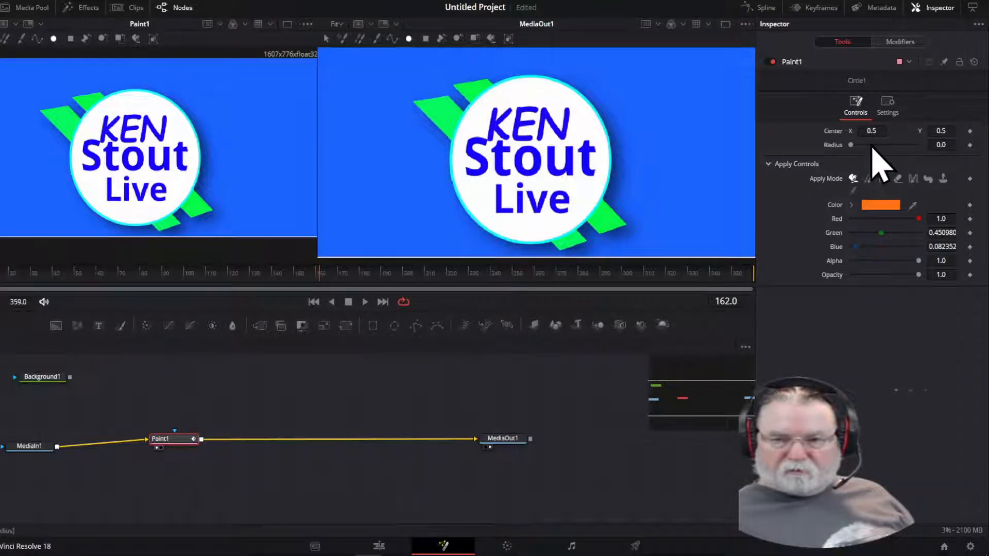
pyautogui.moveTo(34, 98)
pyautogui.mouseDown()
pyautogui.moveTo(172, 94)
pyautogui.moveTo(101, 79)
pyautogui.moveTo(82, 106)
pyautogui.moveTo(57, 114)
pyautogui.mouseUp()
pyautogui.click(889, 205)
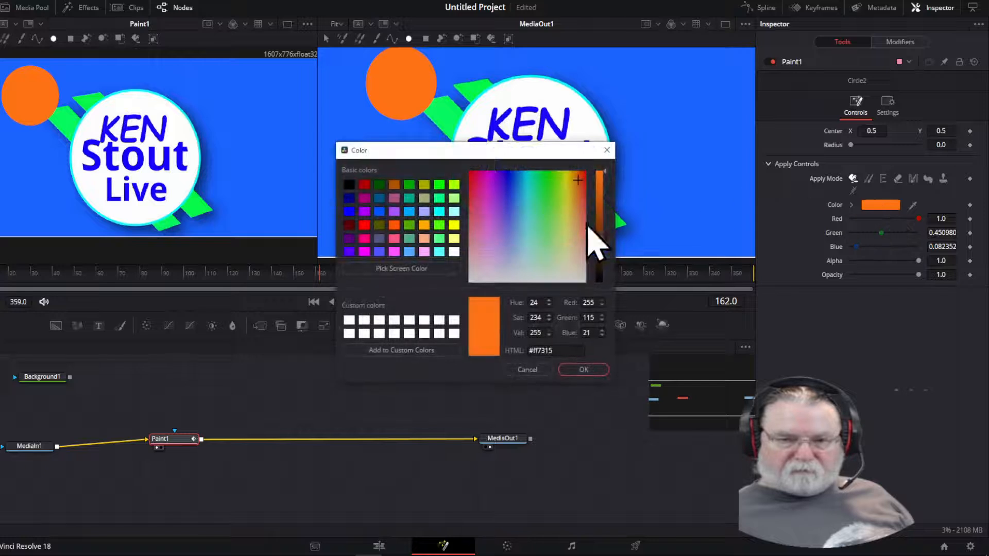
pyautogui.click(561, 220)
pyautogui.click(587, 370)
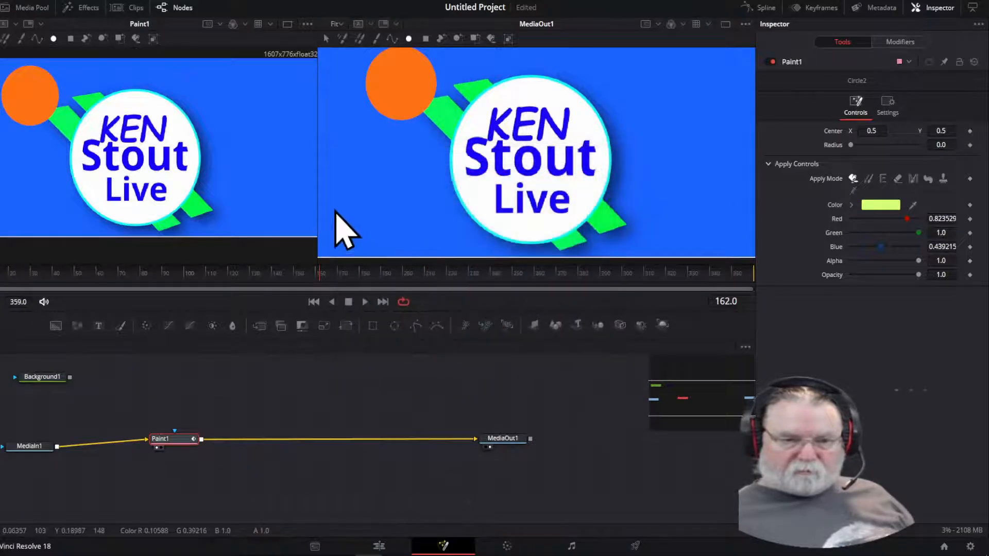
pyautogui.moveTo(283, 209); pyautogui.dragTo(256, 212)
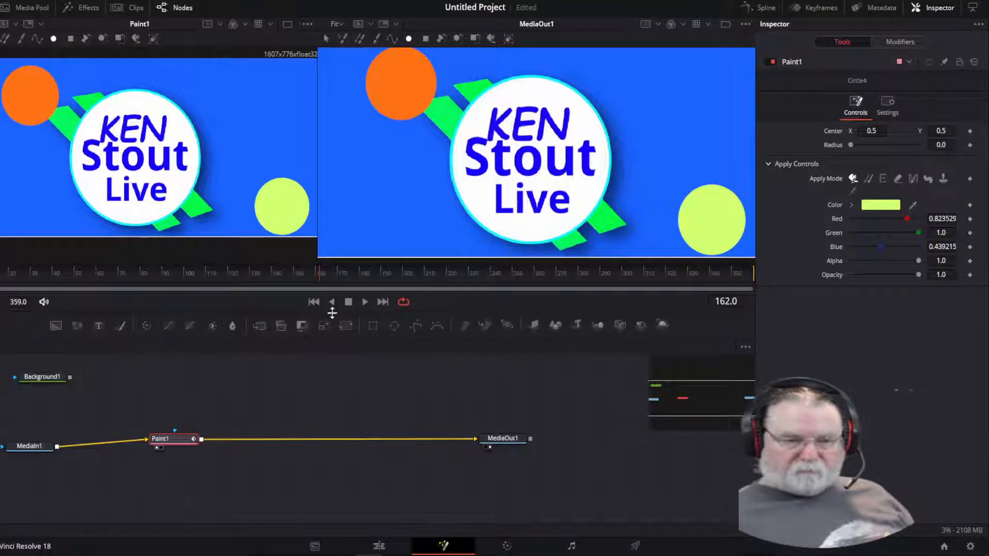
# Set the circle colour to purple #9683ff and paint a circle in the upper-right corner of the image.
pyautogui.click(881, 205)
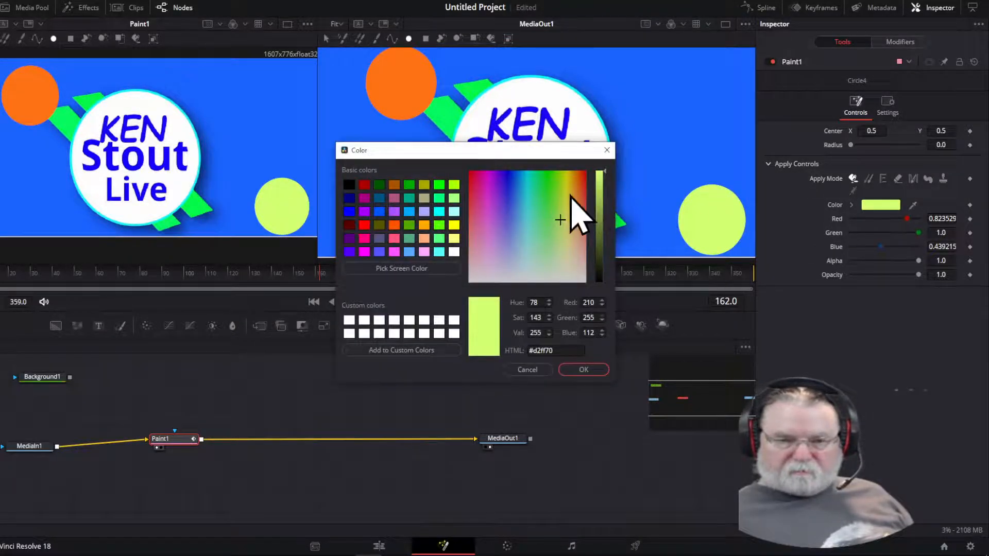
pyautogui.click(500, 226)
pyautogui.click(505, 228)
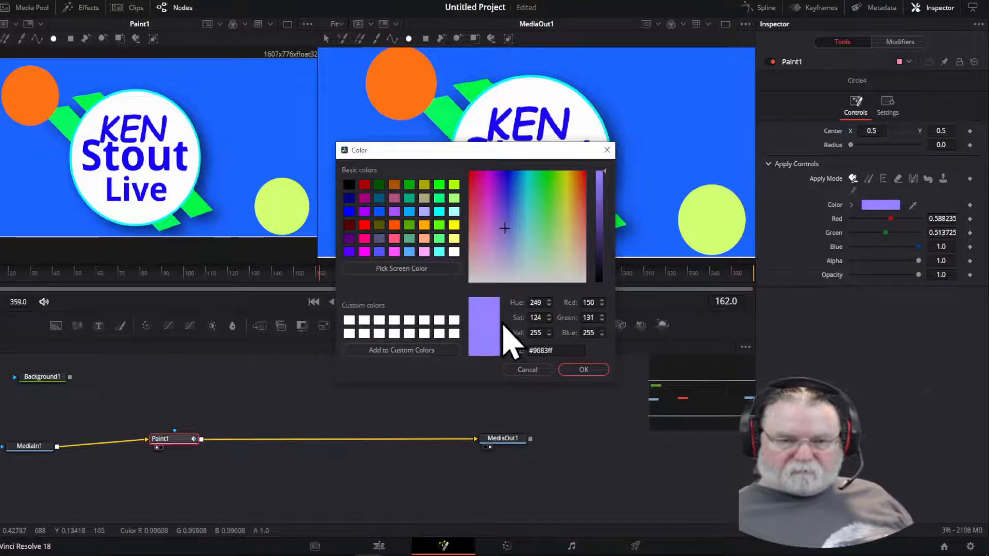
pyautogui.click(584, 370)
pyautogui.moveTo(304, 78)
pyautogui.mouseDown()
pyautogui.moveTo(302, 99)
pyautogui.moveTo(282, 100)
pyautogui.moveTo(286, 88)
pyautogui.mouseUp()
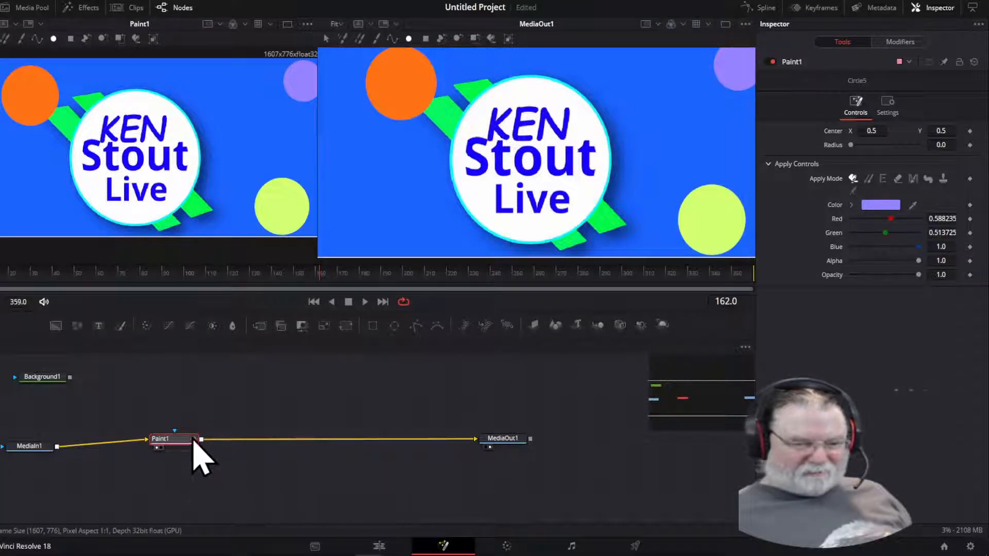
# Move the Paint1 node slightly down in line with MediaIn1 and keep it selected.
pyautogui.moveTo(182, 442); pyautogui.dragTo(183, 448)
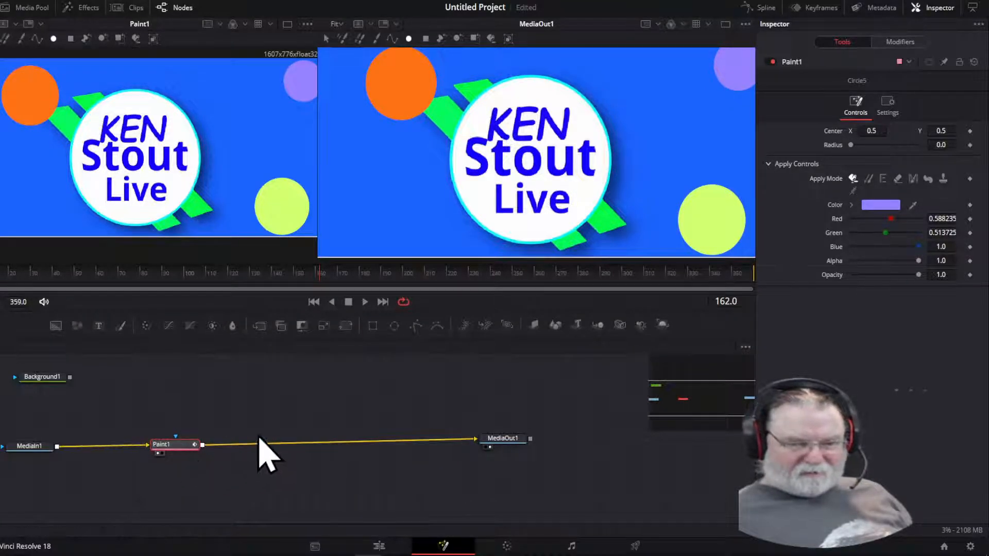
pyautogui.click(252, 410)
pyautogui.click(191, 445)
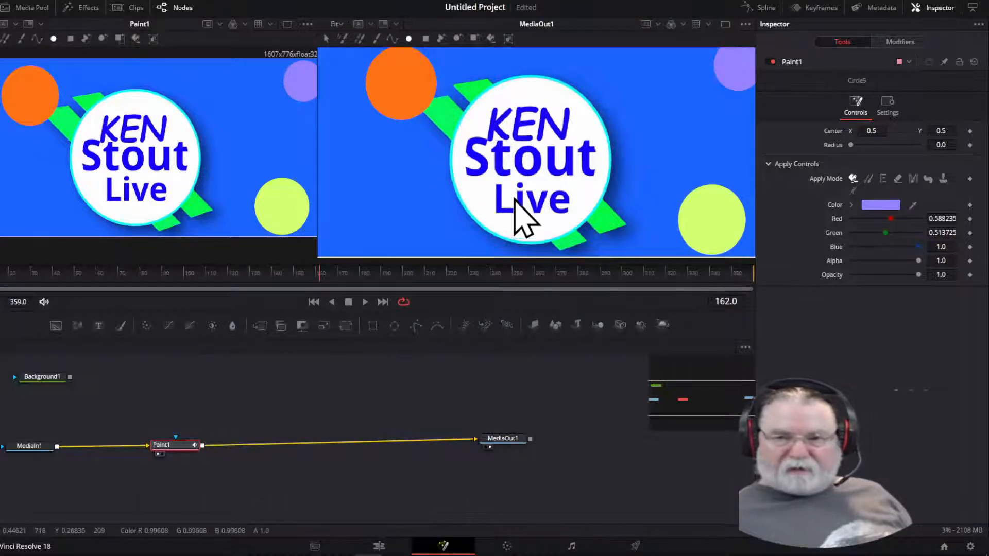
# Display Paint1's circle modifiers and remove the unused Circle5.
pyautogui.click(902, 42)
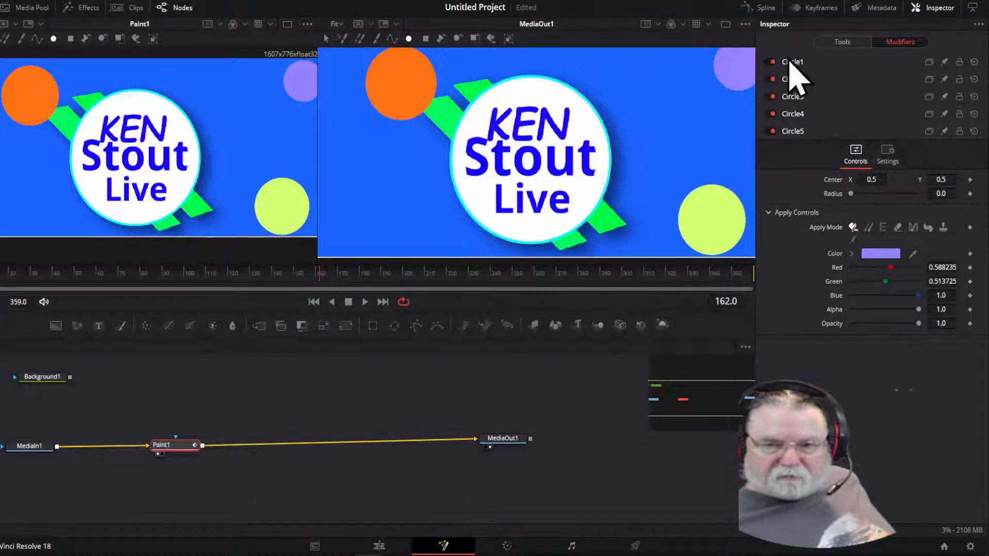
pyautogui.hotkey('ctrl', 'z')
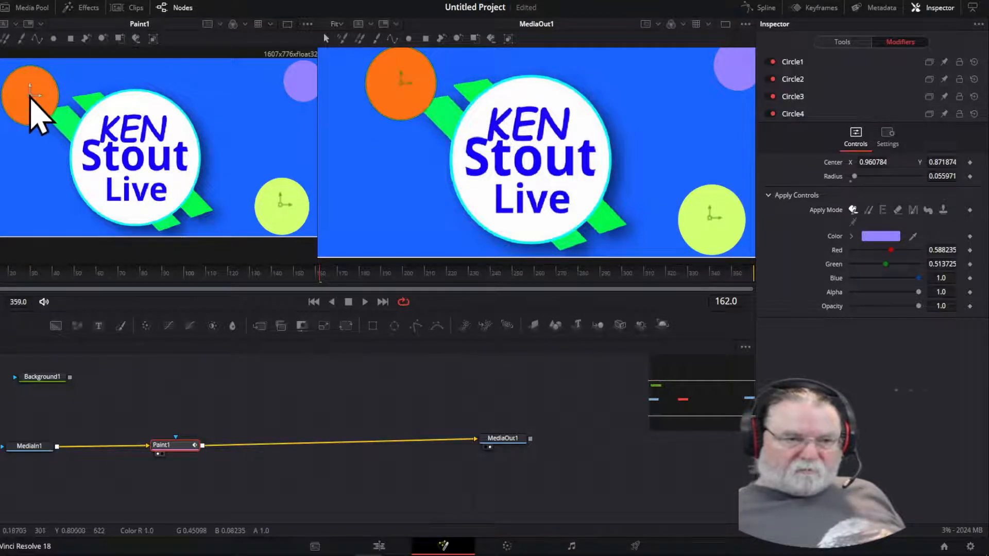
# Move the orange circle to the centre of the logo and enlarge the purple circle to a radius of 0.189.
pyautogui.moveTo(29, 97); pyautogui.dragTo(128, 157)
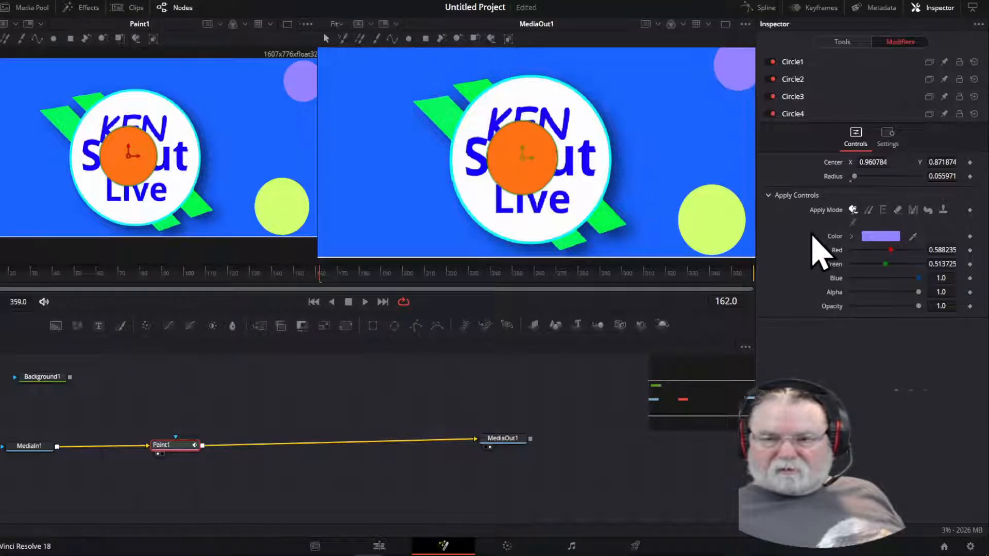
pyautogui.moveTo(856, 177)
pyautogui.mouseDown()
pyautogui.moveTo(862, 184)
pyautogui.moveTo(848, 178)
pyautogui.mouseUp()
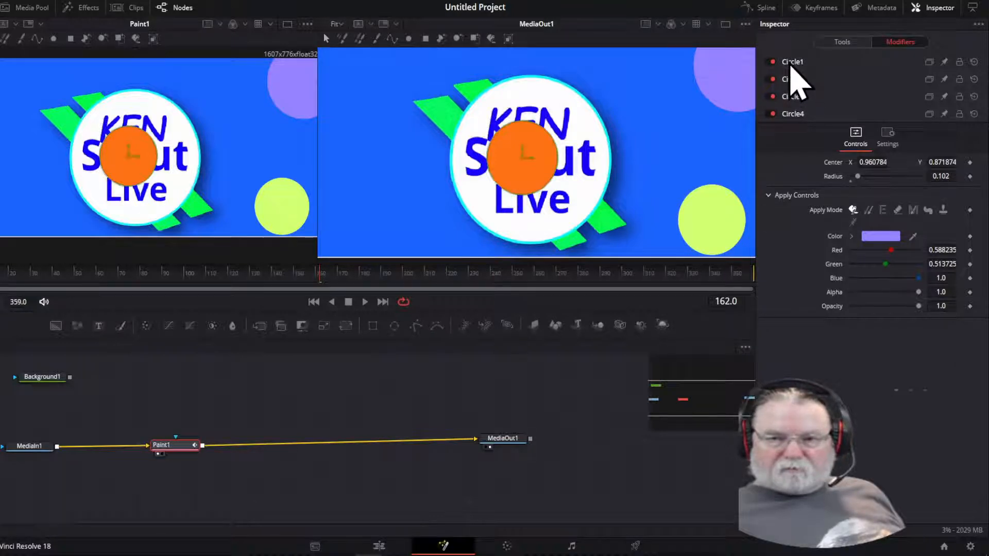
pyautogui.moveTo(138, 154); pyautogui.dragTo(135, 158)
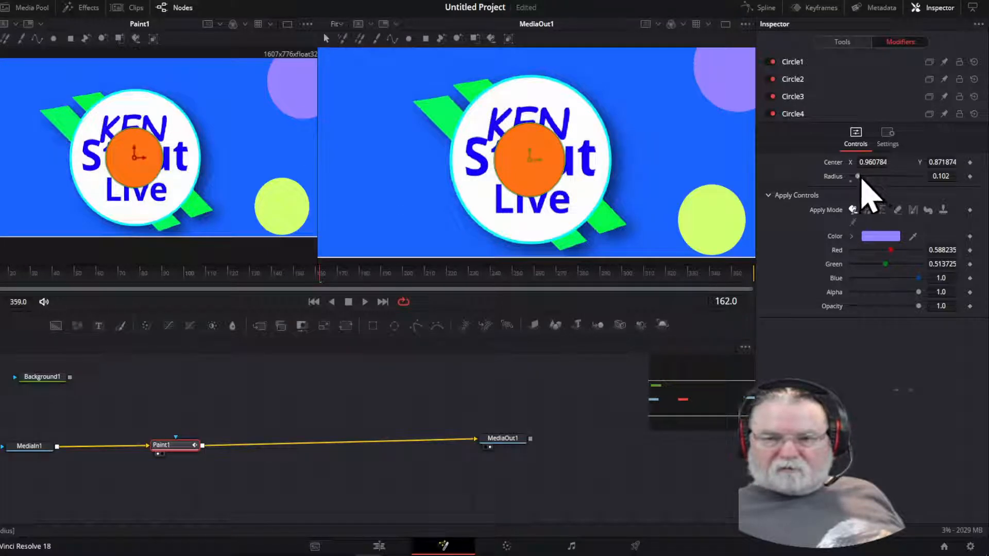
pyautogui.moveTo(858, 177)
pyautogui.mouseDown()
pyautogui.moveTo(881, 178)
pyautogui.moveTo(862, 178)
pyautogui.mouseUp()
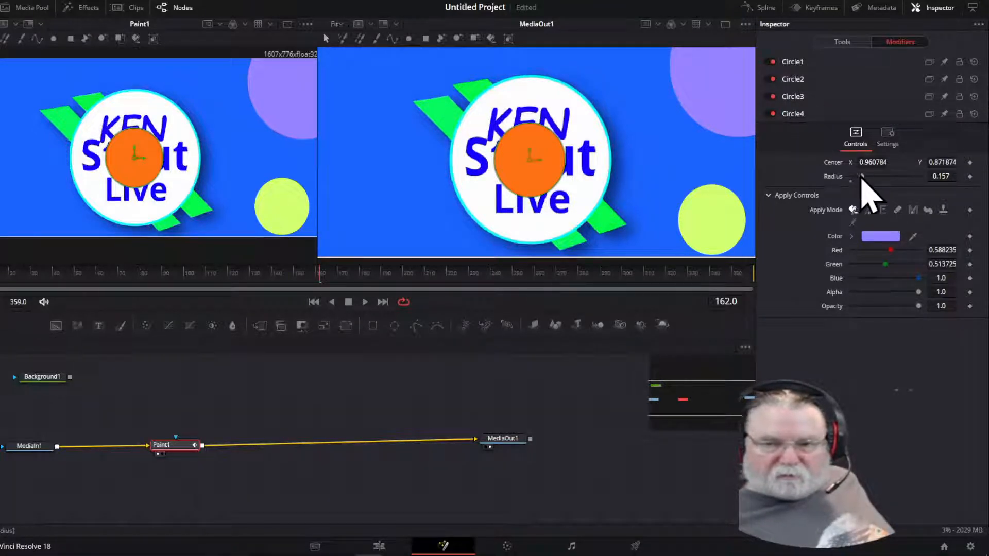
pyautogui.moveTo(862, 176); pyautogui.dragTo(864, 176)
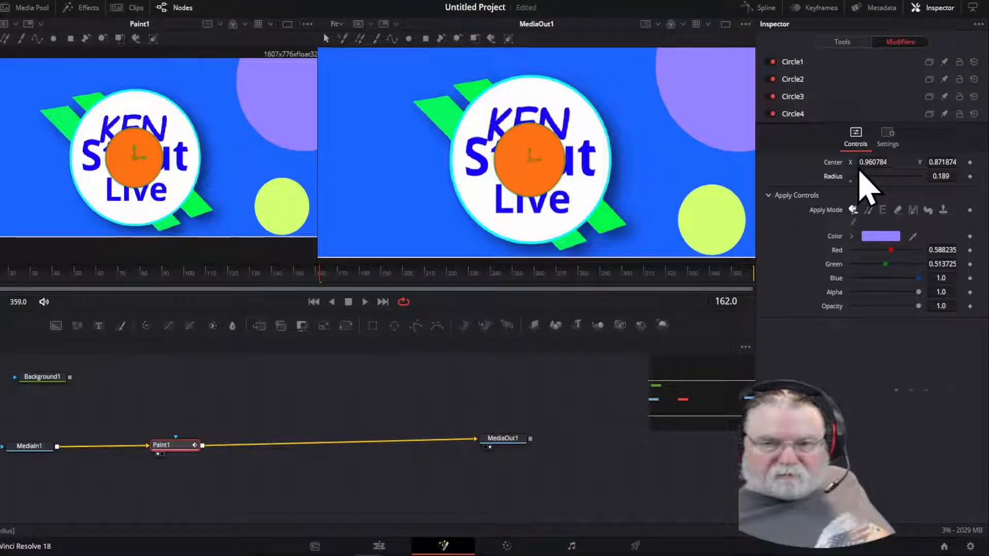
# Set the radius of the orange circle, Circle1, to 0.126.
pyautogui.click(794, 98)
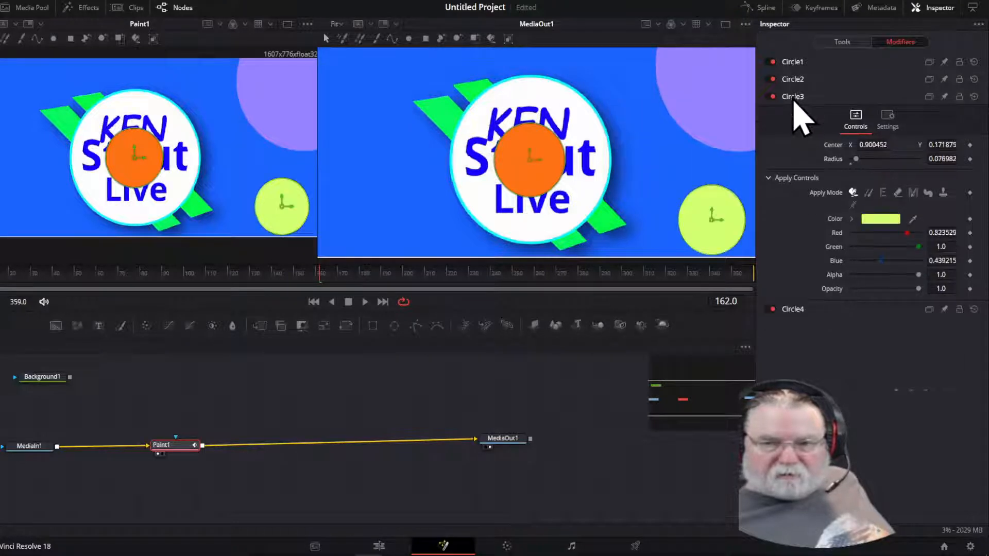
pyautogui.click(793, 63)
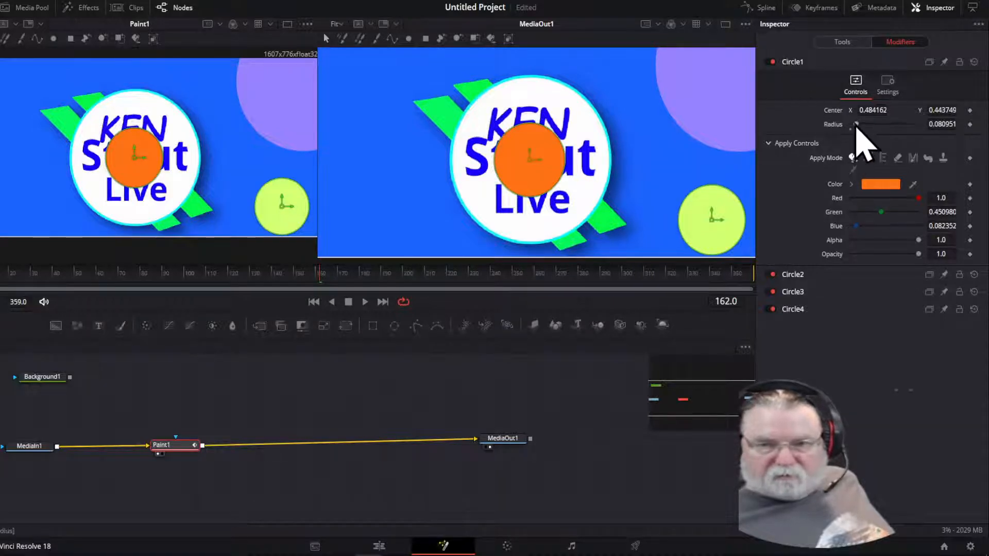
pyautogui.moveTo(857, 125)
pyautogui.mouseDown()
pyautogui.moveTo(867, 129)
pyautogui.moveTo(859, 129)
pyautogui.mouseUp()
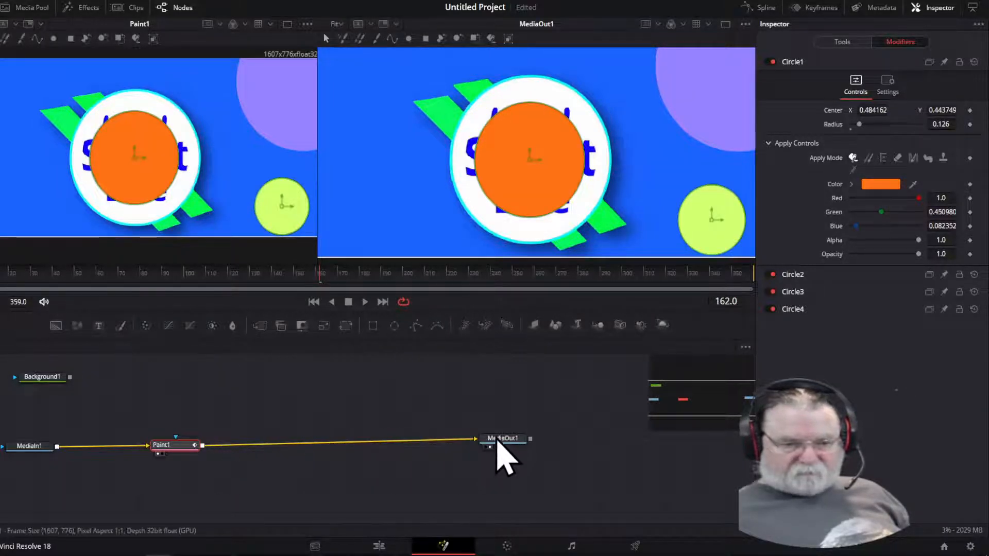
# Move MediaOut1 closer to Paint1 and add a Text node merged with MediaOut1.
pyautogui.moveTo(497, 442); pyautogui.dragTo(355, 446)
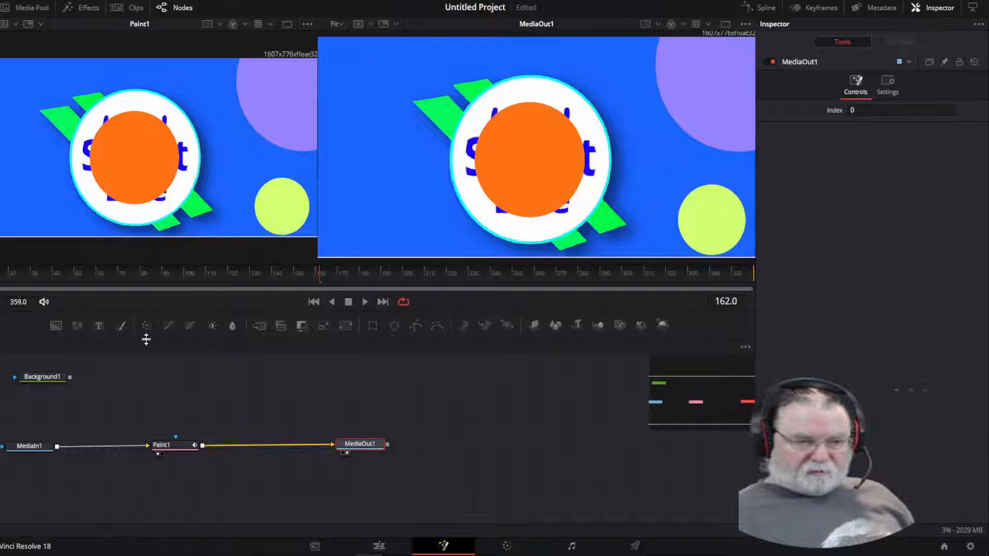
pyautogui.click(96, 328)
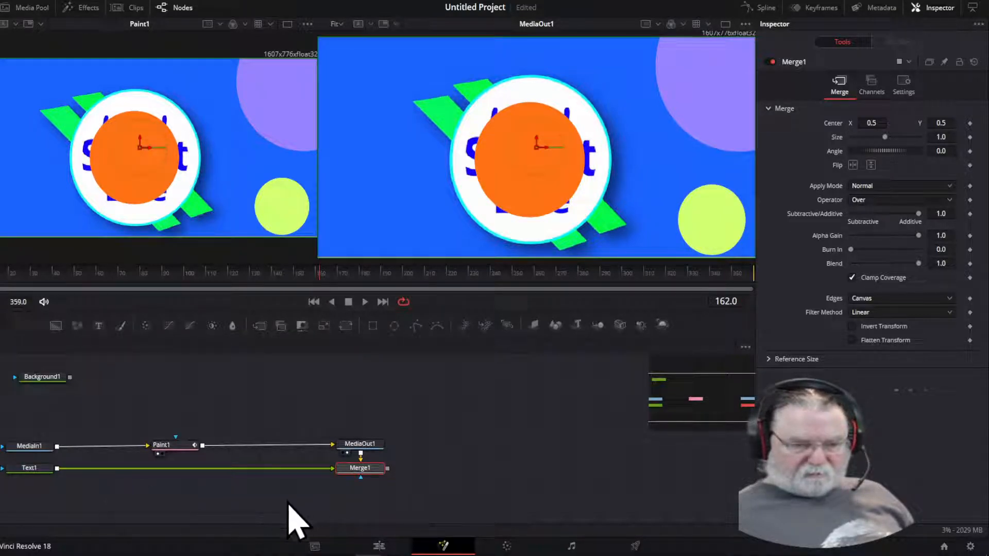
pyautogui.moveTo(358, 446)
pyautogui.mouseDown()
pyautogui.moveTo(494, 456)
pyautogui.moveTo(494, 415)
pyautogui.moveTo(386, 415)
pyautogui.moveTo(355, 438)
pyautogui.moveTo(362, 442)
pyautogui.mouseUp()
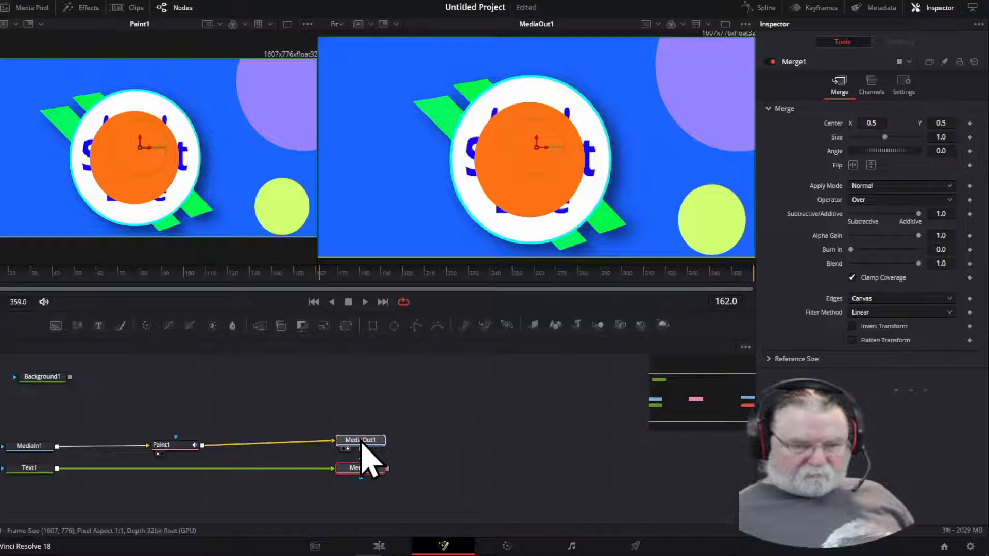
# Enter "where does this text go?" in Text1 and set its font to MingLiU_HKSCS-ExtB.
pyautogui.click(19, 467)
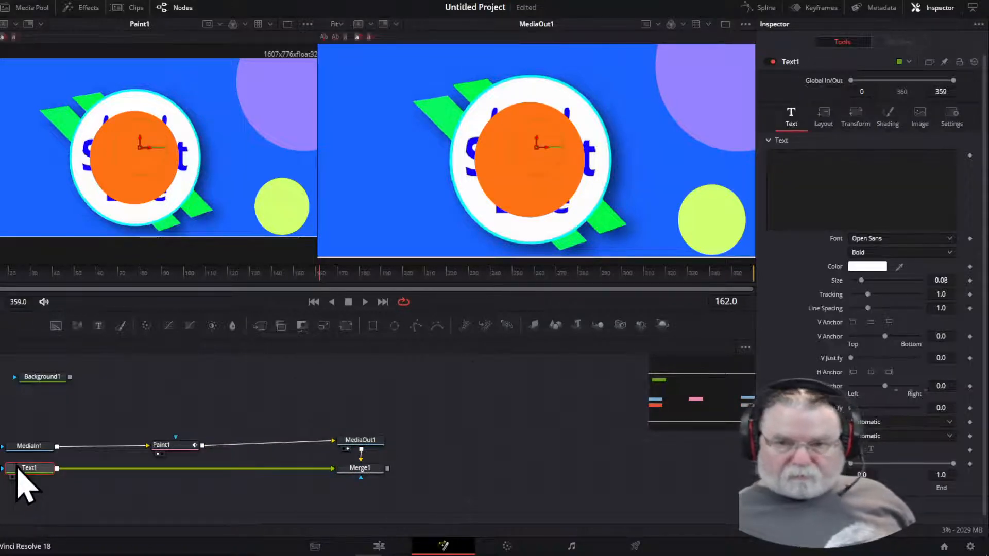
pyautogui.click(807, 191)
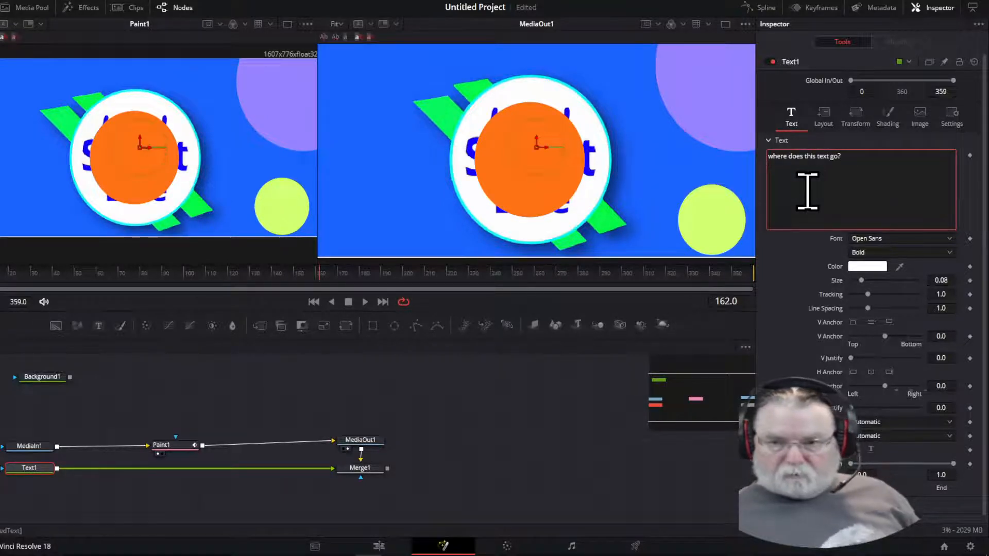
pyautogui.click(950, 239)
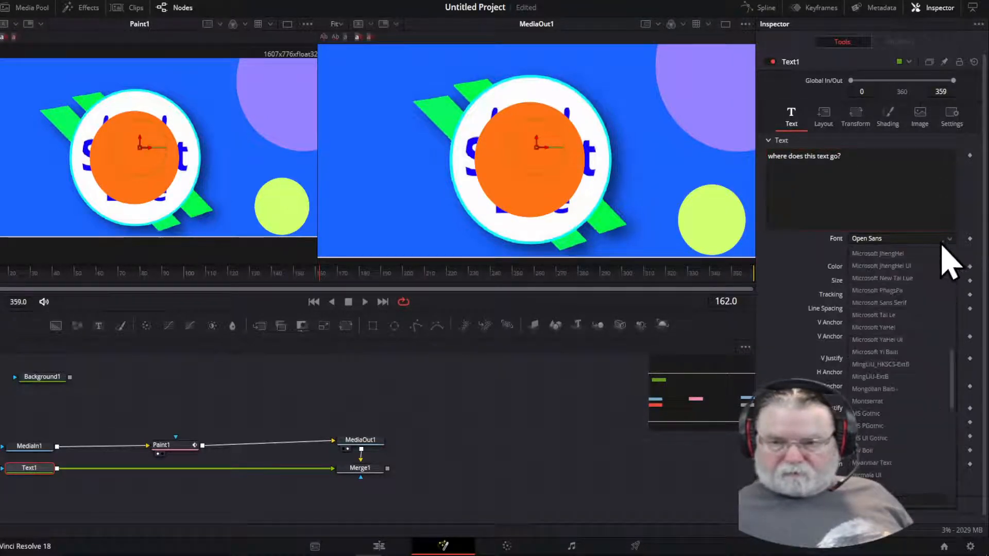
pyautogui.scroll(5, 875, 386)
pyautogui.click(876, 364)
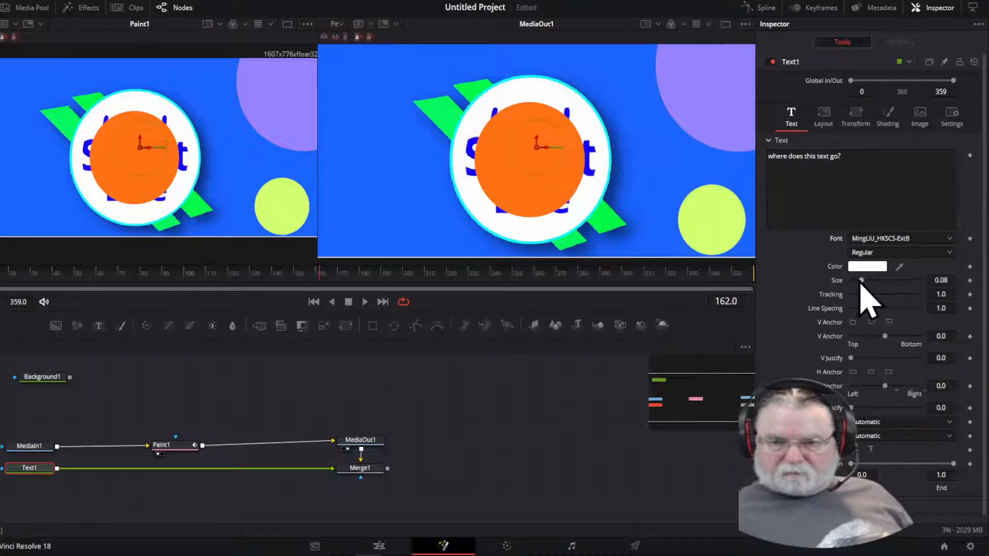
# Set the text's size to 0.2795 and its tracking to 0.756.
pyautogui.moveTo(866, 282); pyautogui.dragTo(877, 284)
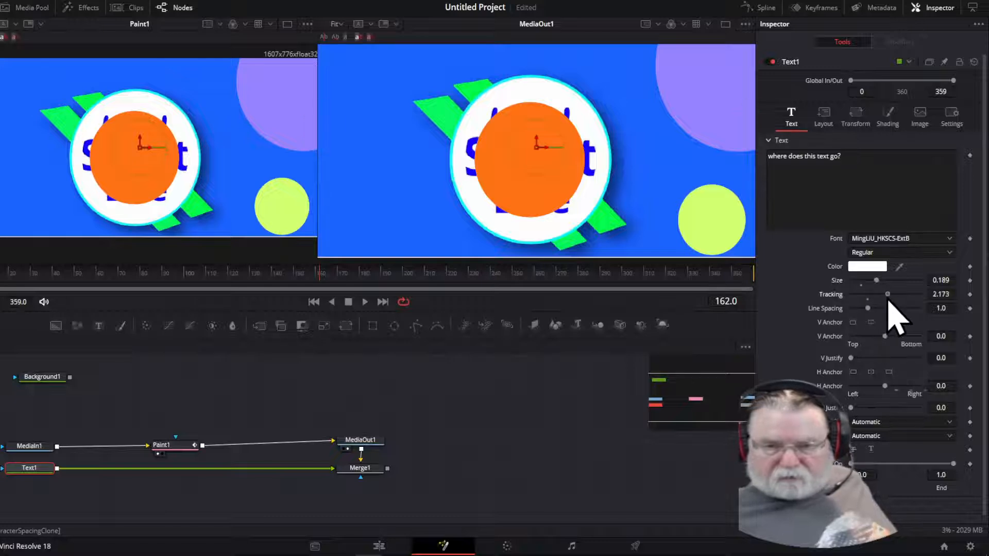
pyautogui.moveTo(885, 296); pyautogui.dragTo(862, 301)
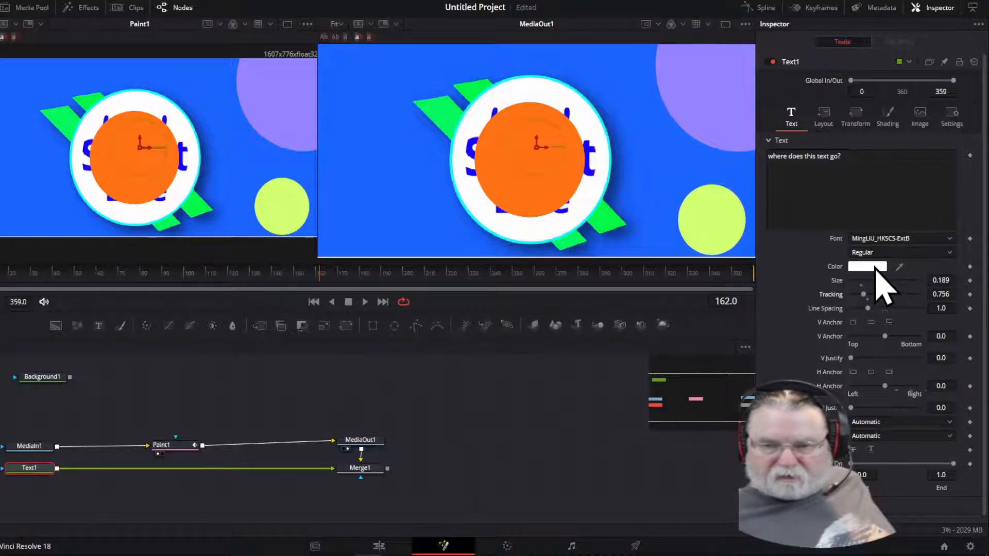
pyautogui.moveTo(877, 280)
pyautogui.mouseDown()
pyautogui.moveTo(865, 283)
pyautogui.moveTo(902, 290)
pyautogui.moveTo(891, 287)
pyautogui.mouseUp()
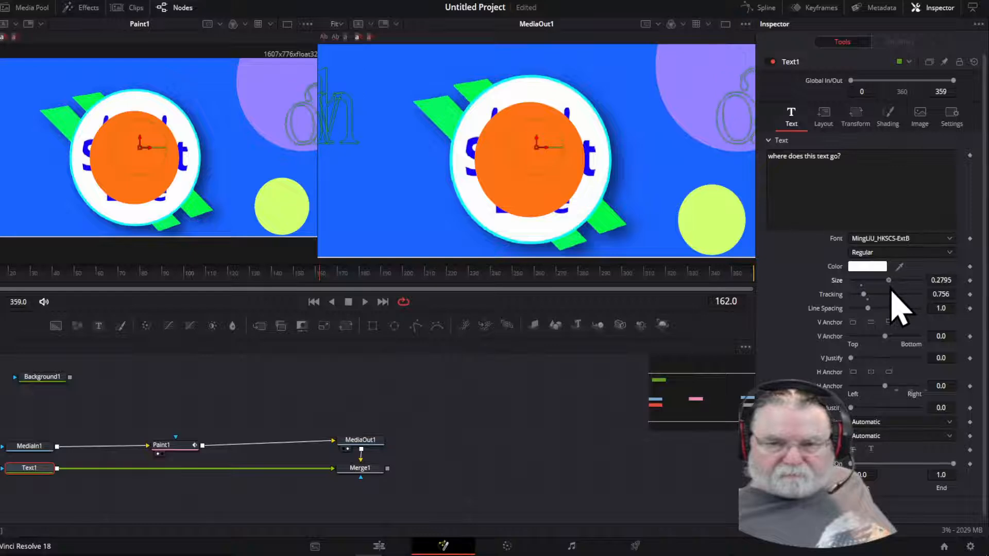
# Change the text colour of Text1 to black (#000000).
pyautogui.click(869, 268)
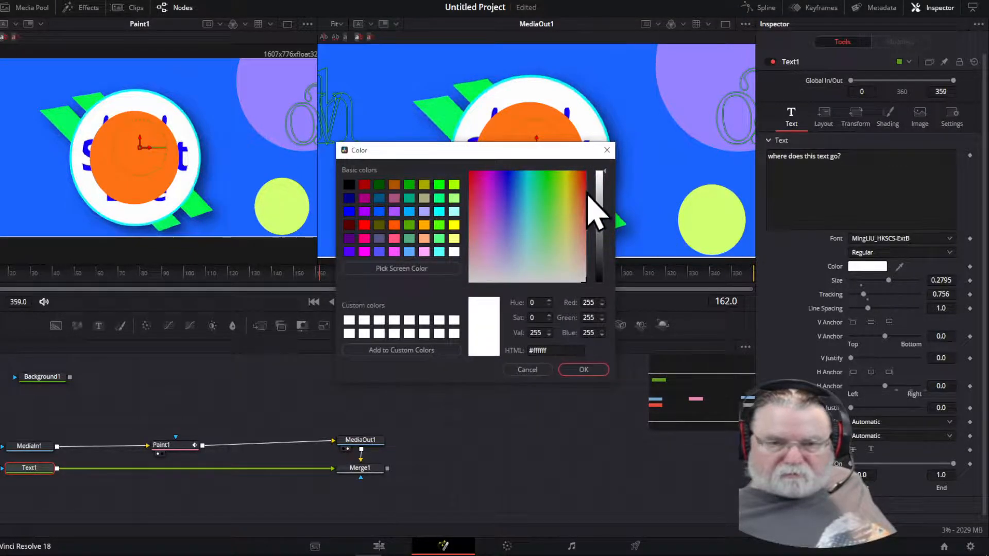
pyautogui.click(349, 184)
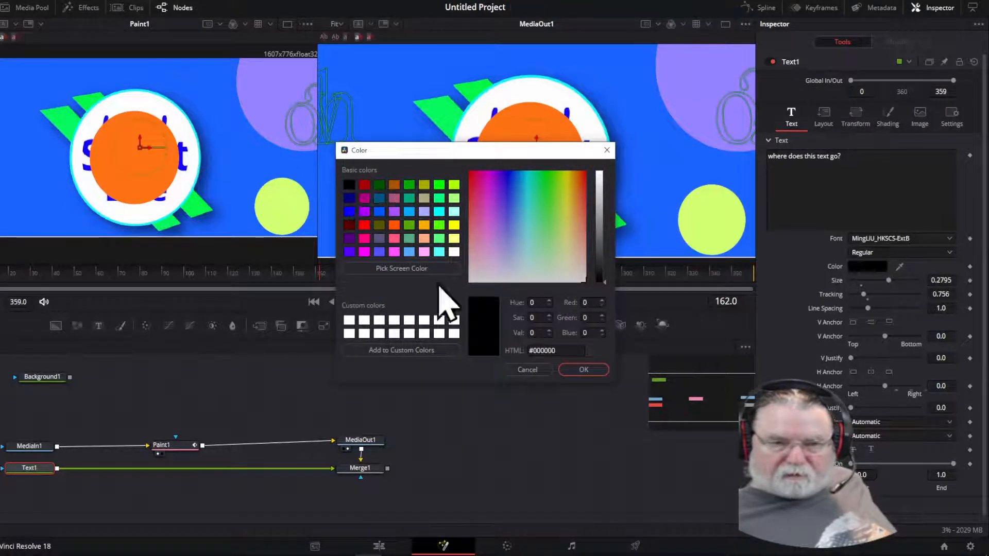
pyautogui.click(583, 370)
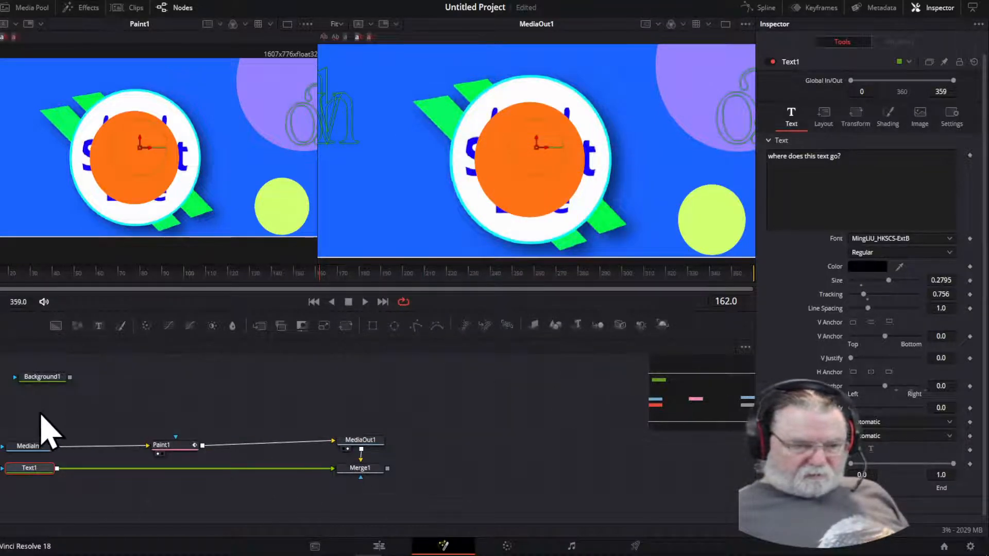
# Move MediaIn1, Paint1 and MediaOut1 together above the text branch, and disconnect Paint1 from MediaOut1.
pyautogui.moveTo(17, 397)
pyautogui.mouseDown()
pyautogui.moveTo(33, 453)
pyautogui.moveTo(369, 454)
pyautogui.mouseUp()
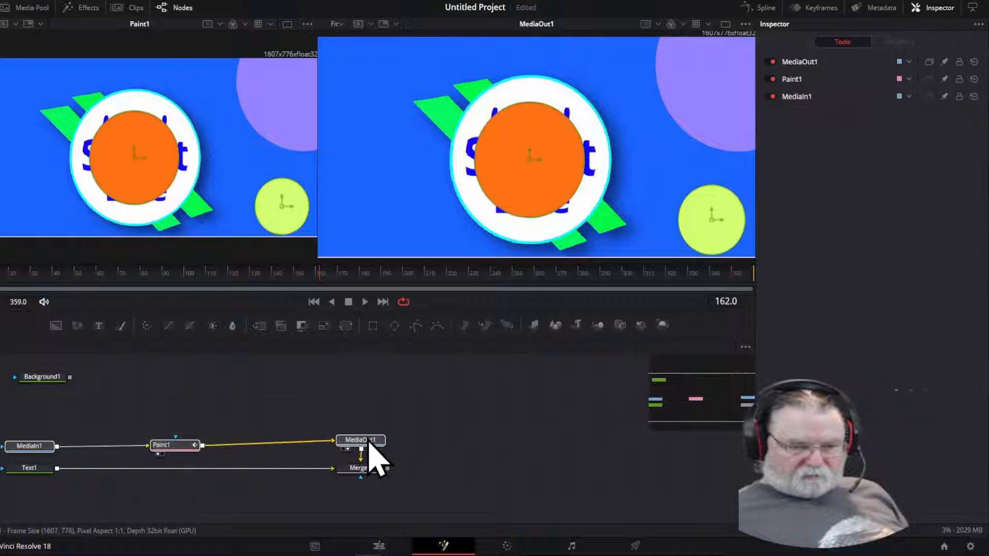
pyautogui.moveTo(390, 414)
pyautogui.mouseDown()
pyautogui.moveTo(336, 447)
pyautogui.moveTo(103, 432)
pyautogui.moveTo(16, 451)
pyautogui.moveTo(57, 420)
pyautogui.moveTo(57, 405)
pyautogui.mouseUp()
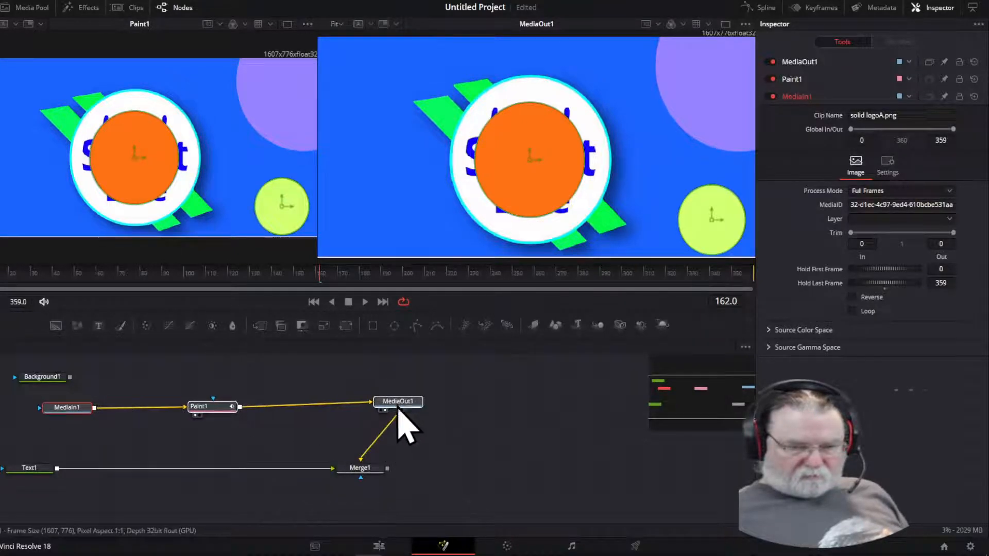
pyautogui.moveTo(401, 406); pyautogui.dragTo(377, 413)
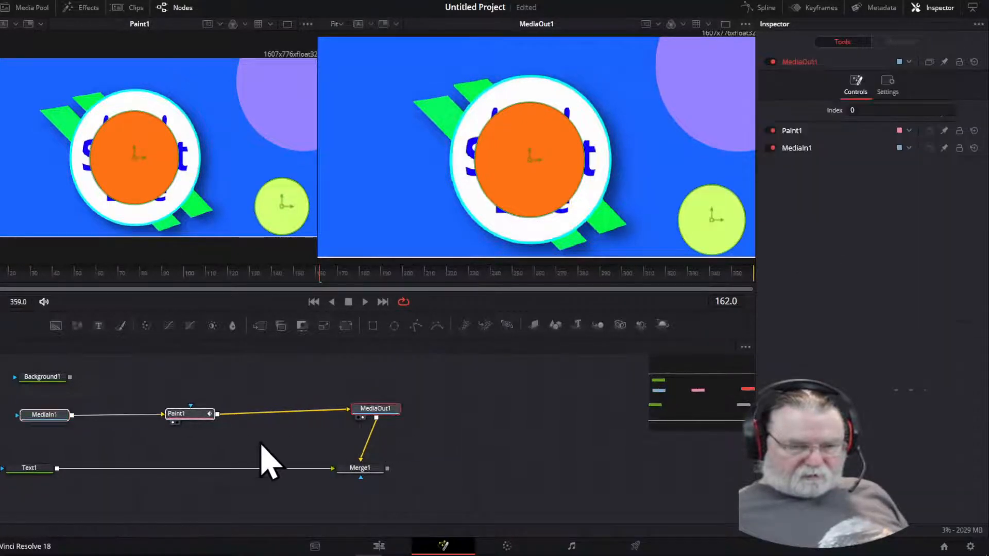
pyautogui.click(325, 411)
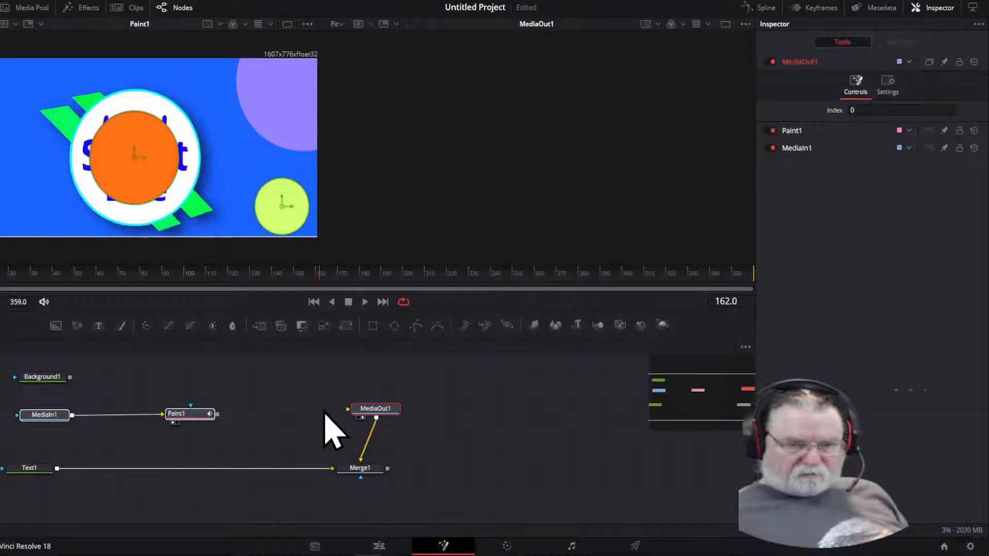
# Set the Text1 colour to white (#ffffff).
pyautogui.click(30, 468)
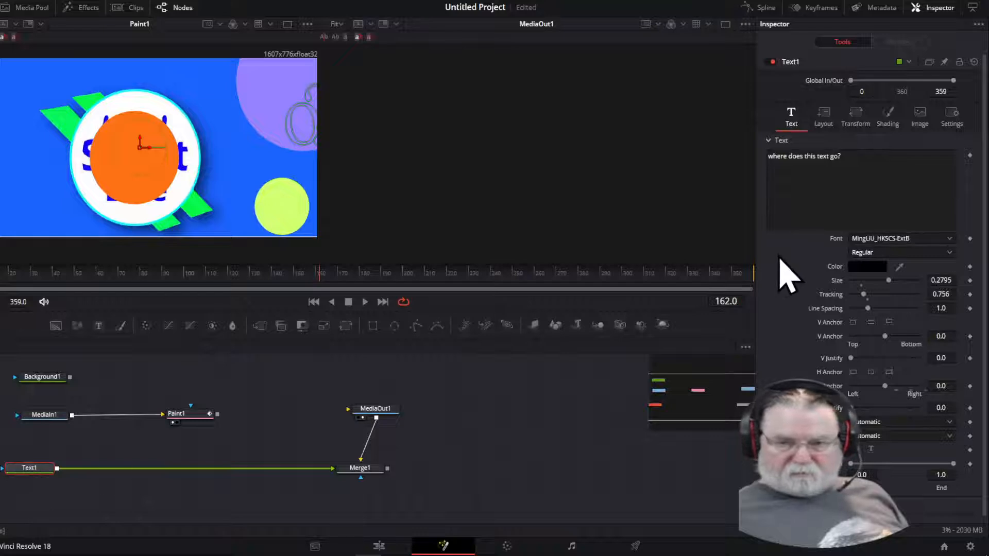
pyautogui.click(875, 266)
pyautogui.moveTo(539, 202); pyautogui.dragTo(503, 267)
pyautogui.click(454, 252)
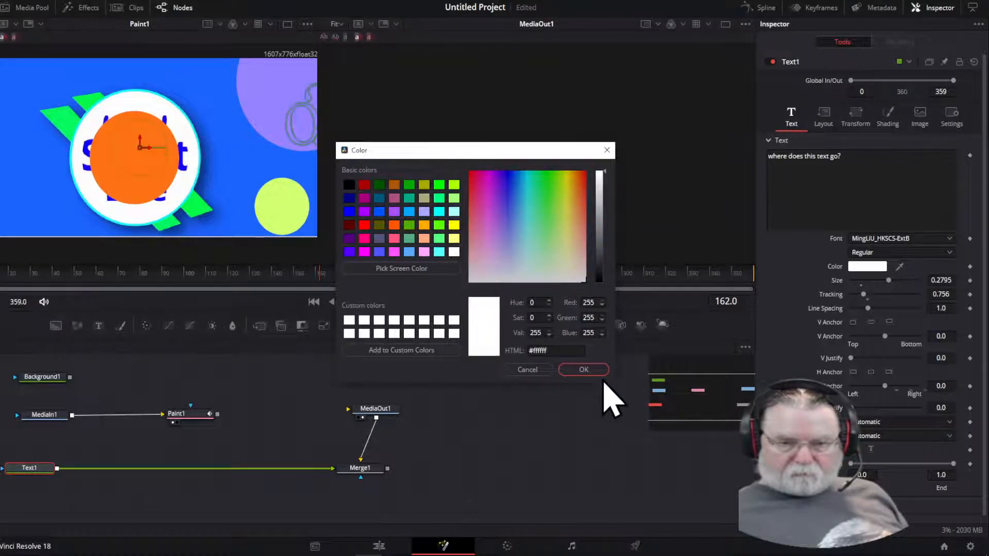
pyautogui.click(584, 370)
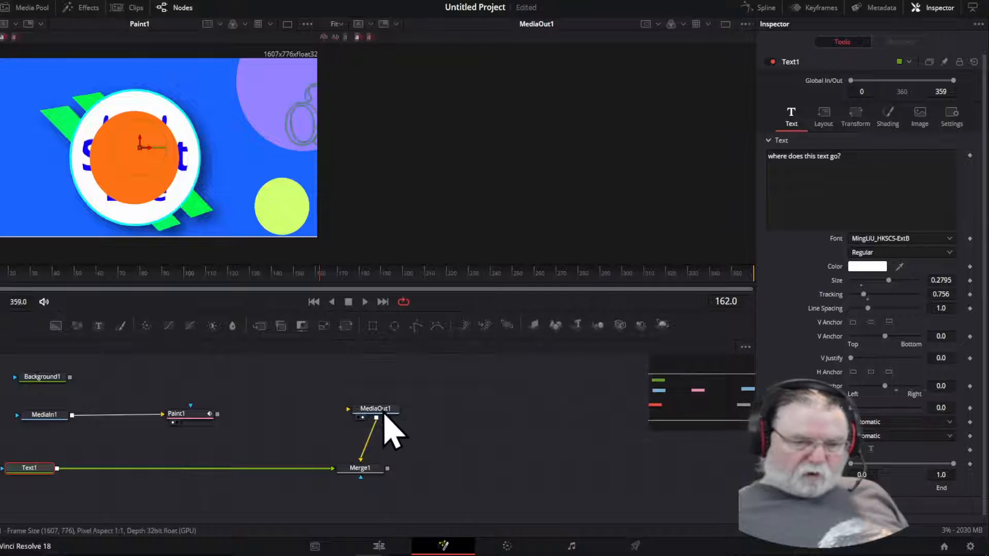
# Detach Merge1 from both MediaOut1 and Text1, and reconnect Paint1's output to MediaOut1.
pyautogui.moveTo(369, 416); pyautogui.dragTo(359, 416)
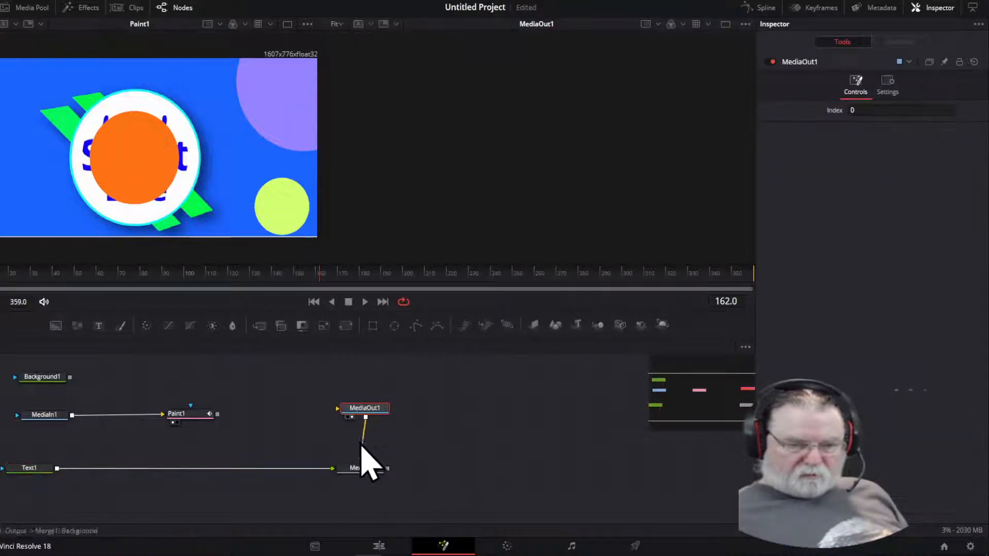
pyautogui.click(316, 469)
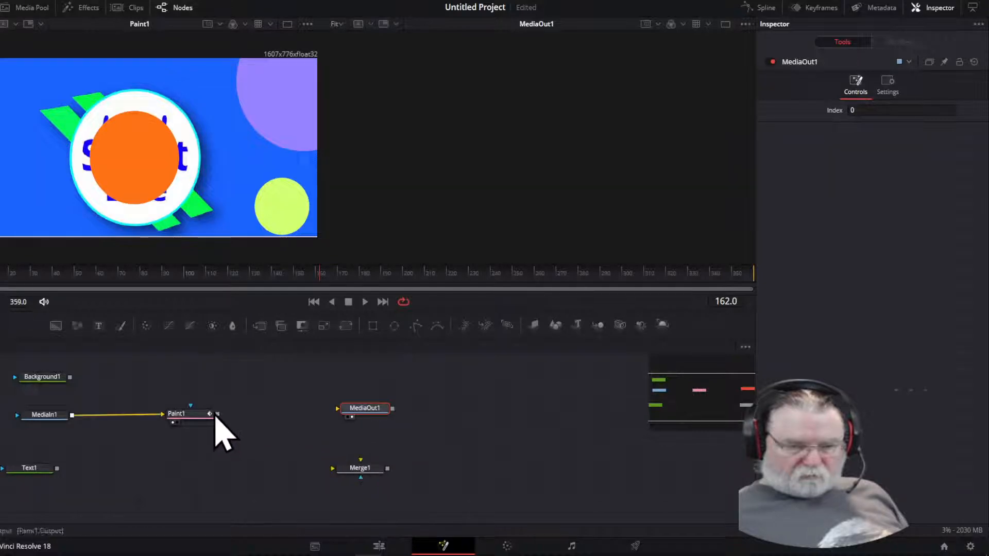
pyautogui.moveTo(218, 414); pyautogui.dragTo(364, 416)
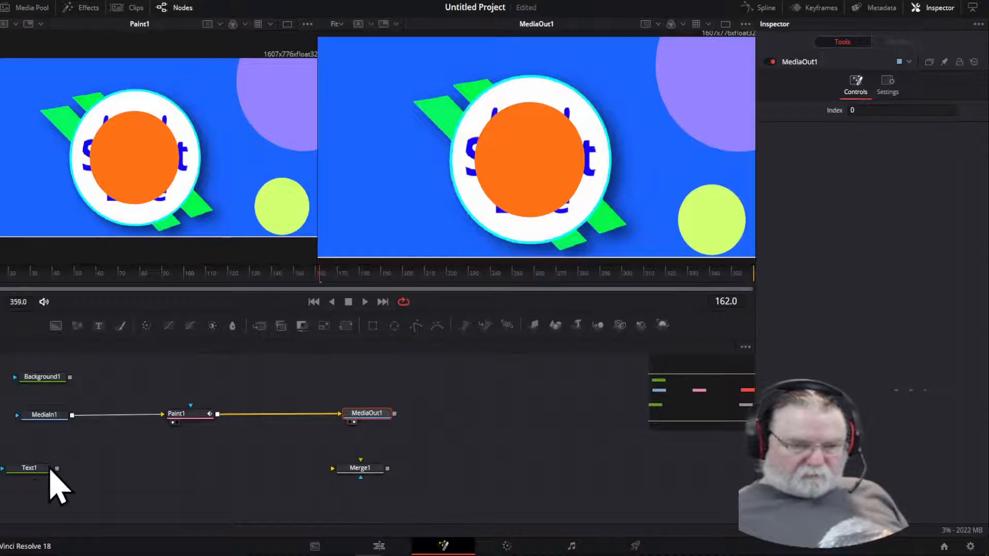
# Connect Text1 to Paint1's effect mask input and delete the unused Merge1 node.
pyautogui.moveTo(57, 468); pyautogui.dragTo(184, 424)
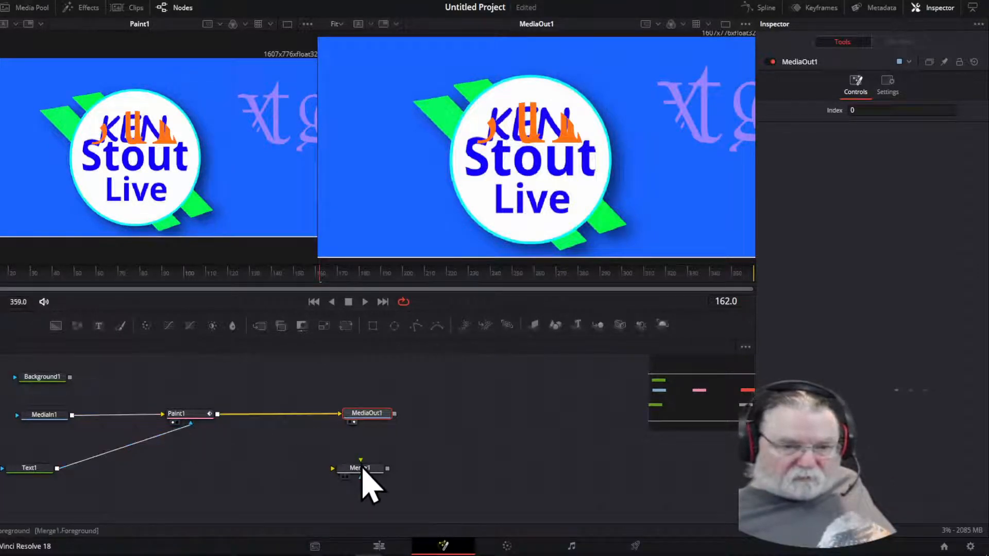
pyautogui.moveTo(361, 469); pyautogui.dragTo(469, 472)
pyautogui.press('Delete')
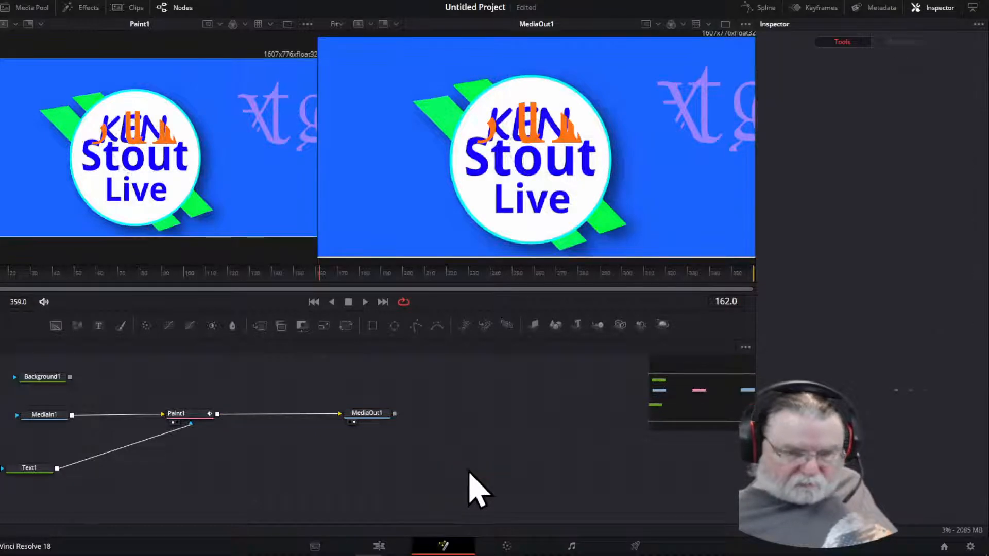
# Make the Text1 lettering black (#000000) and set its size to 0.3228.
pyautogui.click(31, 467)
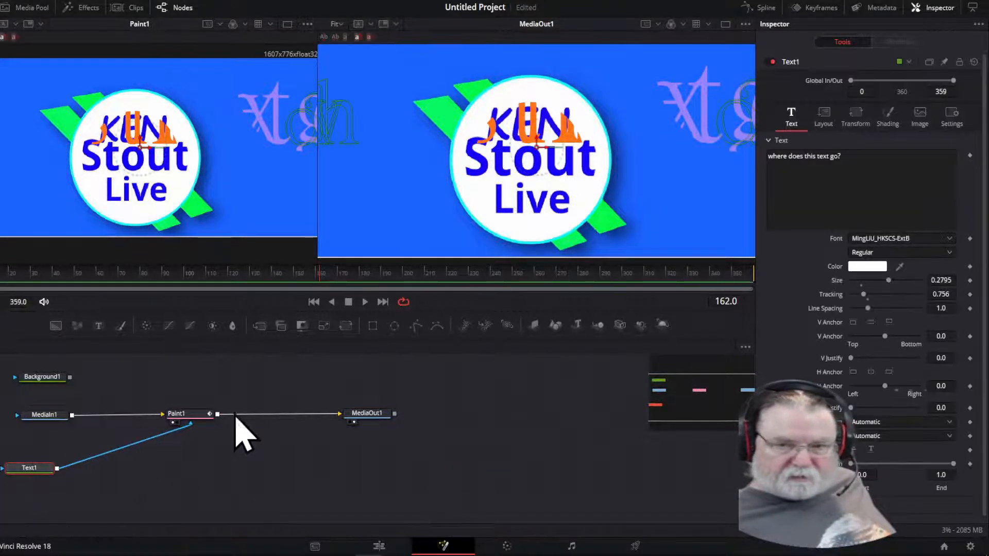
pyautogui.click(868, 268)
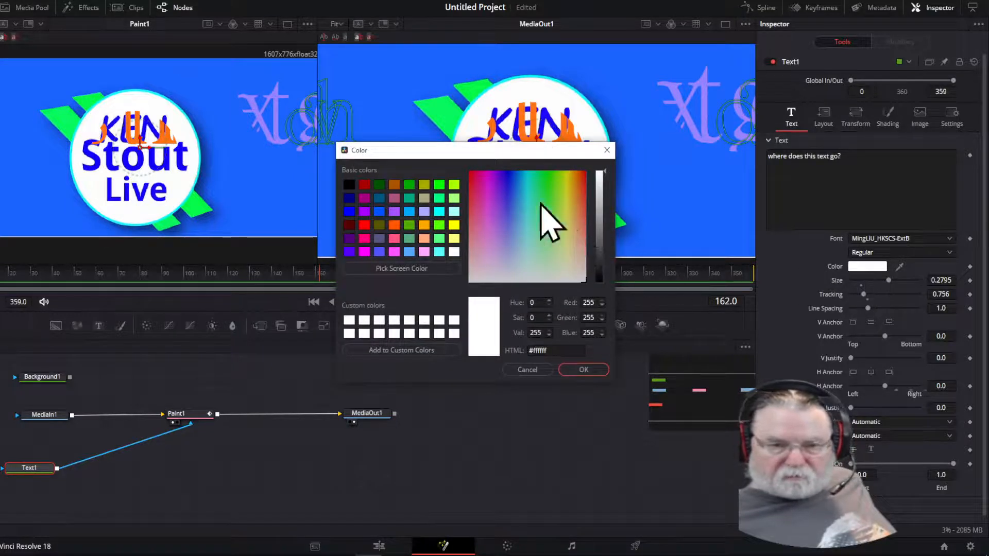
pyautogui.click(350, 185)
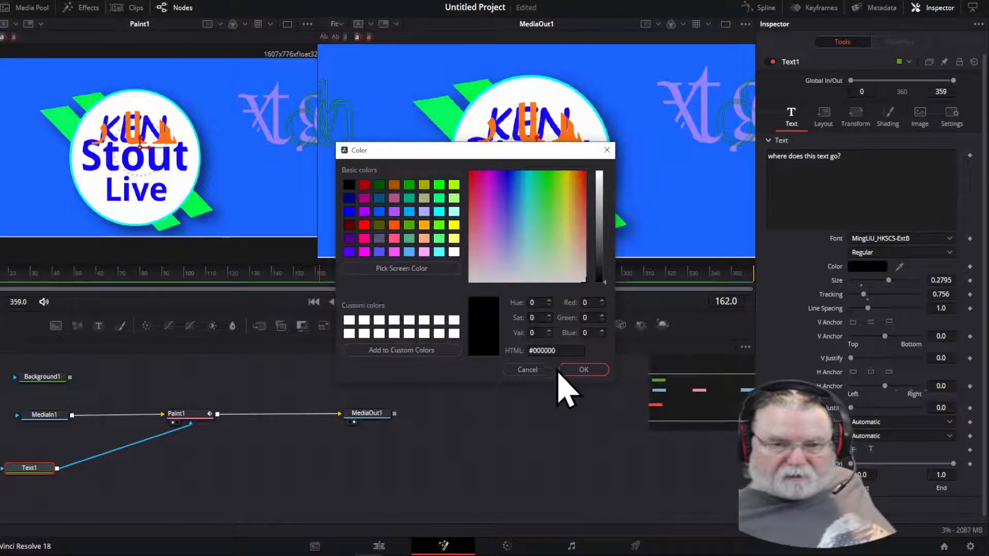
pyautogui.click(581, 369)
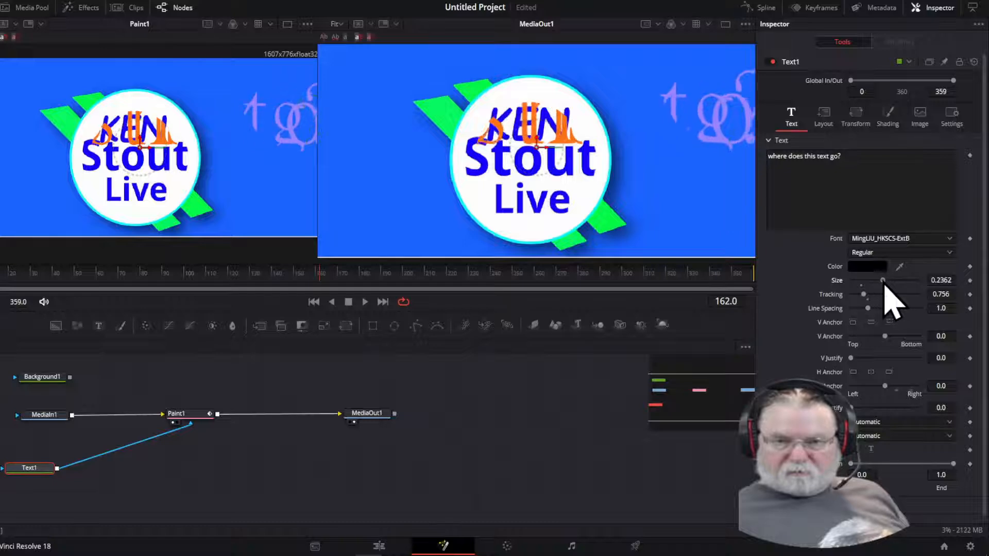
pyautogui.moveTo(888, 281)
pyautogui.mouseDown()
pyautogui.moveTo(916, 284)
pyautogui.moveTo(897, 292)
pyautogui.mouseUp()
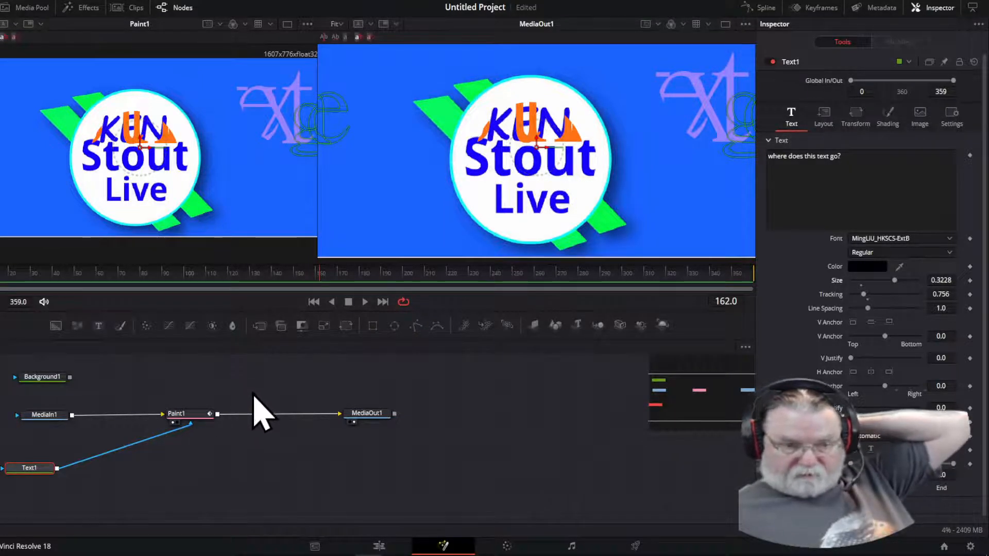
# Disconnect Text1 from Paint1's mask input and merge it over MediaIn1 ahead of Paint1.
pyautogui.click(169, 431)
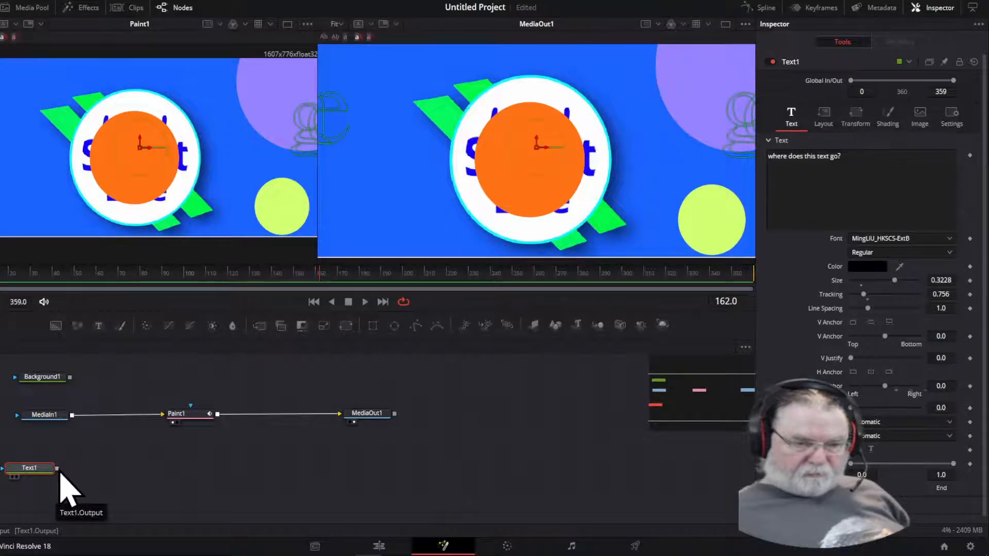
pyautogui.moveTo(59, 474)
pyautogui.mouseDown()
pyautogui.moveTo(139, 487)
pyautogui.moveTo(75, 415)
pyautogui.mouseUp()
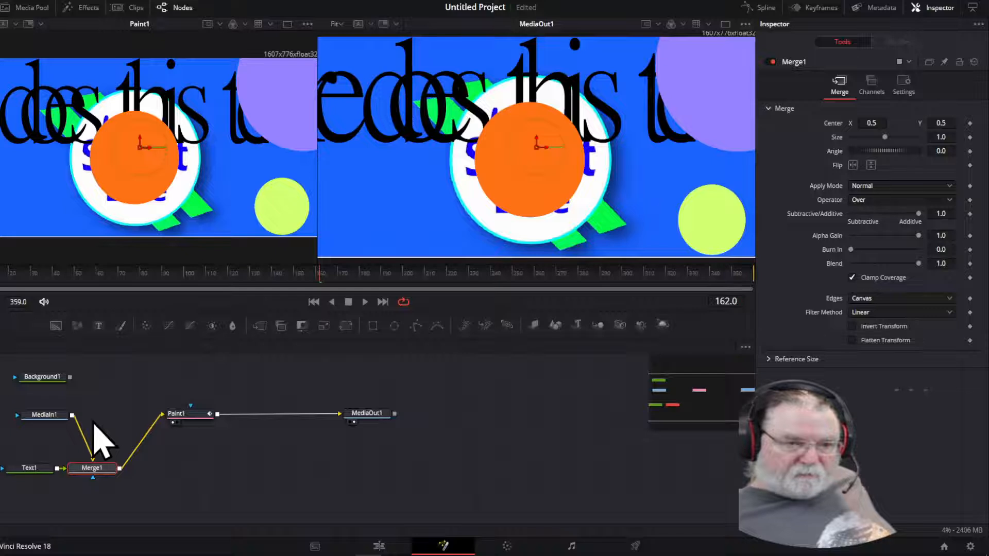
# Rewire the nodes so MediaIn1 feeds Paint1 directly and Merge1 feeds Paint1's effect mask input.
pyautogui.moveTo(89, 452)
pyautogui.mouseDown()
pyautogui.moveTo(84, 436)
pyautogui.moveTo(97, 464)
pyautogui.mouseUp()
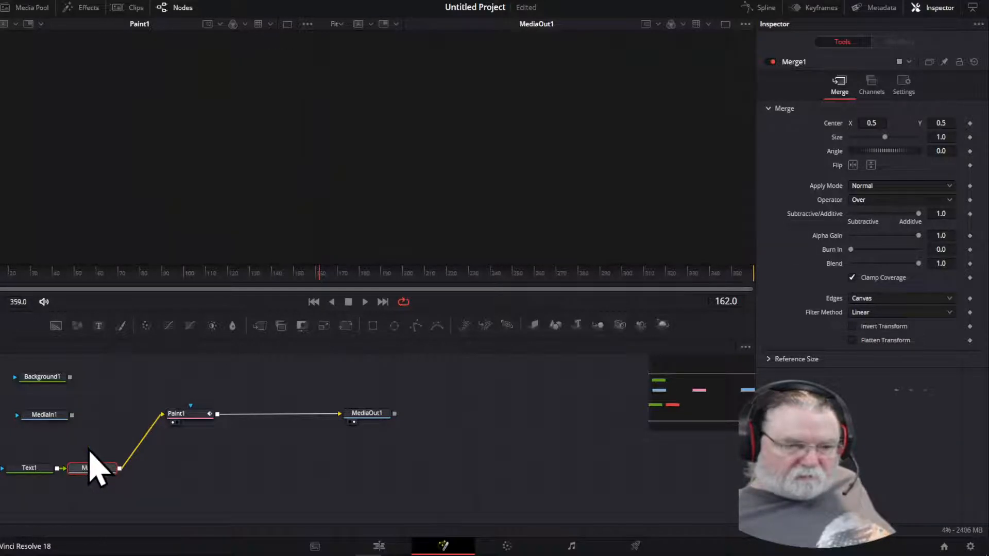
pyautogui.moveTo(153, 426)
pyautogui.mouseDown()
pyautogui.moveTo(104, 426)
pyautogui.moveTo(169, 415)
pyautogui.mouseUp()
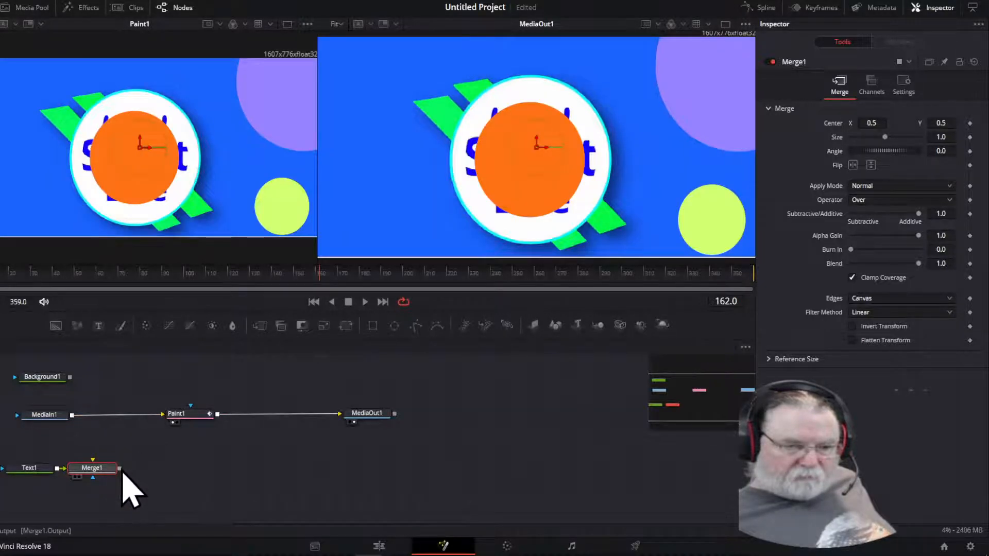
pyautogui.moveTo(120, 469)
pyautogui.mouseDown()
pyautogui.moveTo(157, 462)
pyautogui.moveTo(179, 422)
pyautogui.mouseUp()
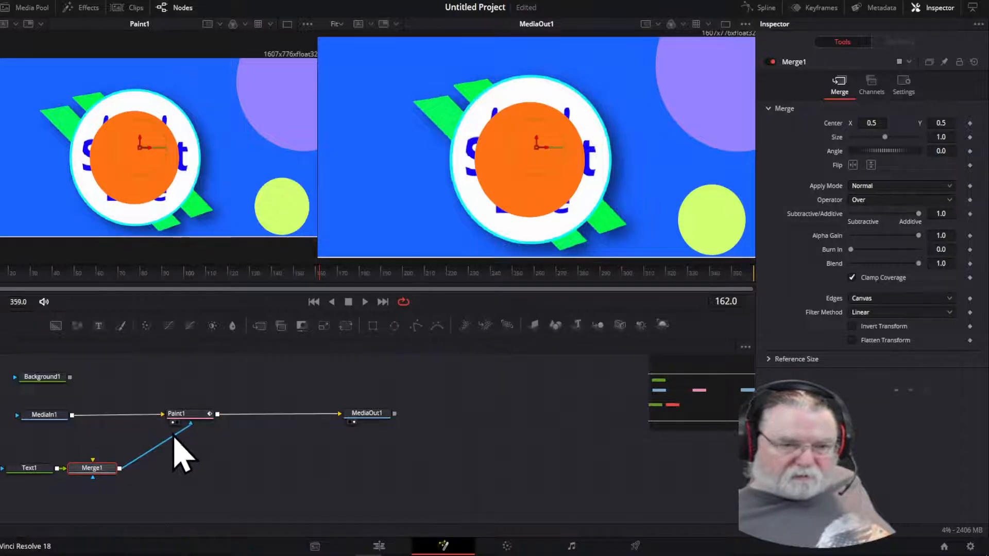
# Detach and delete the merge nodes between Text1 and Paint1, and reconnect MediaIn1 directly to Paint1.
pyautogui.click(177, 456)
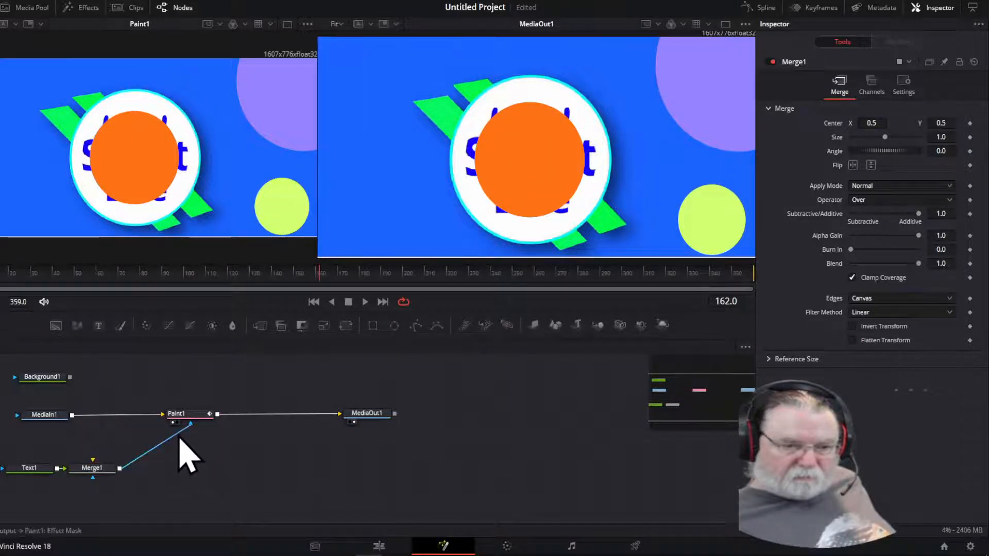
pyautogui.moveTo(178, 438)
pyautogui.mouseDown()
pyautogui.moveTo(121, 470)
pyautogui.moveTo(154, 443)
pyautogui.moveTo(75, 417)
pyautogui.mouseUp()
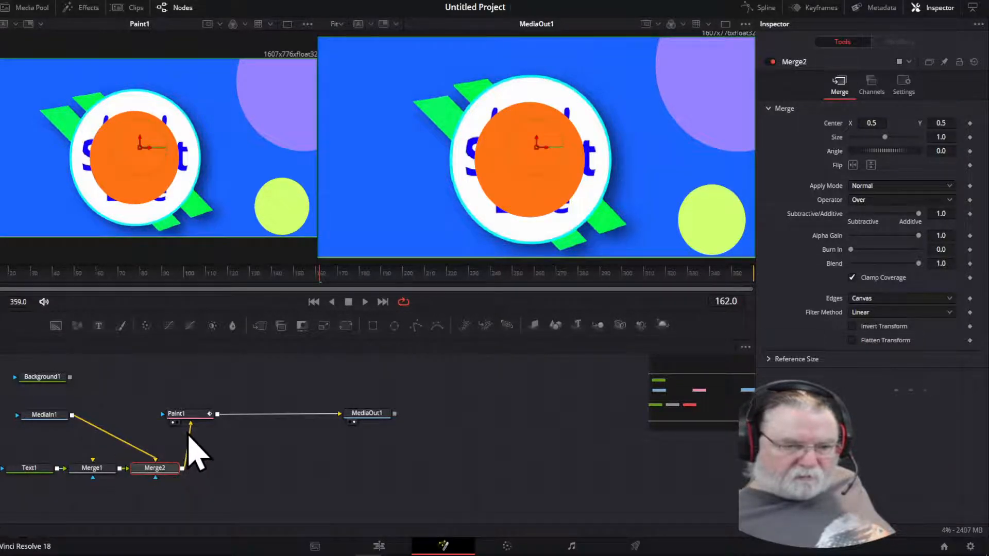
pyautogui.click(188, 436)
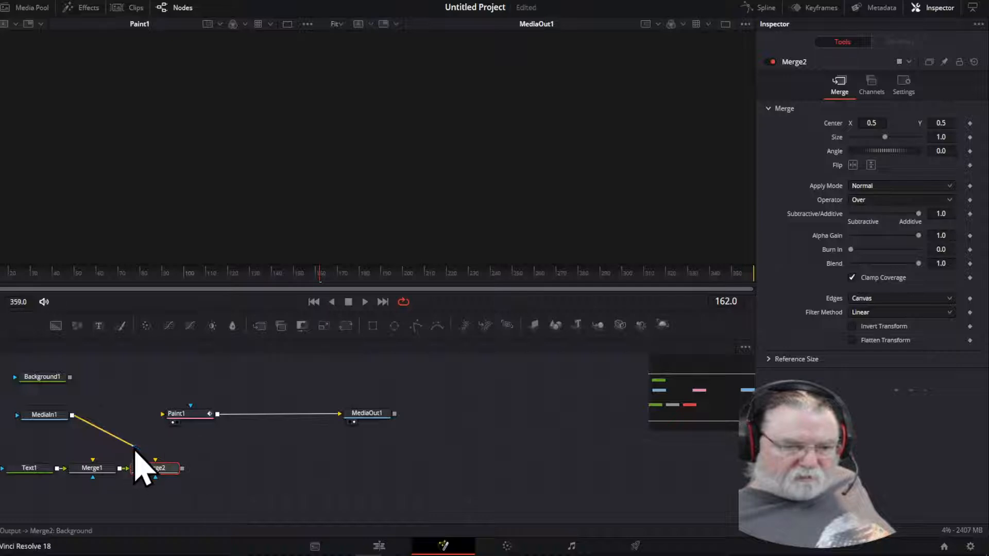
pyautogui.moveTo(135, 453); pyautogui.dragTo(175, 491)
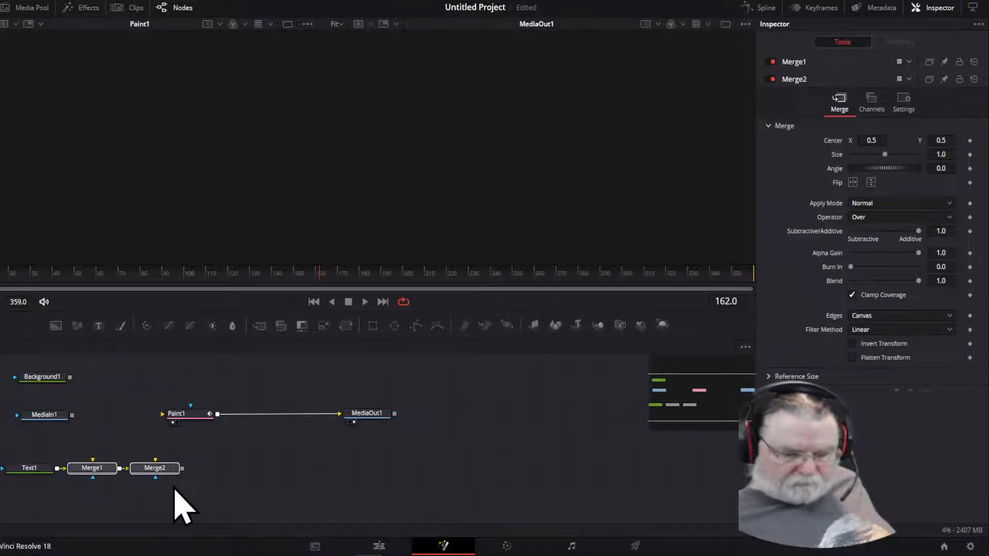
pyautogui.press('Delete')
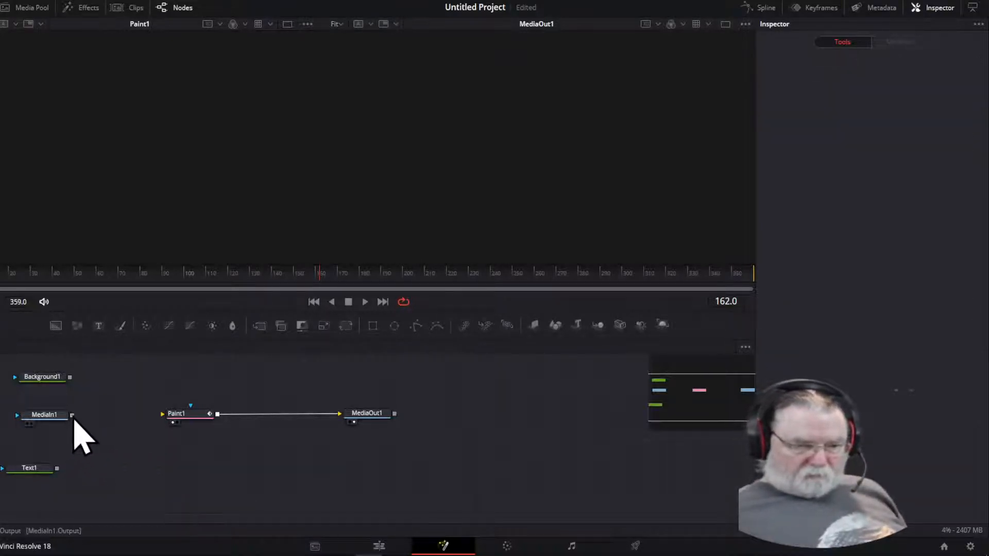
pyautogui.moveTo(72, 415); pyautogui.dragTo(172, 420)
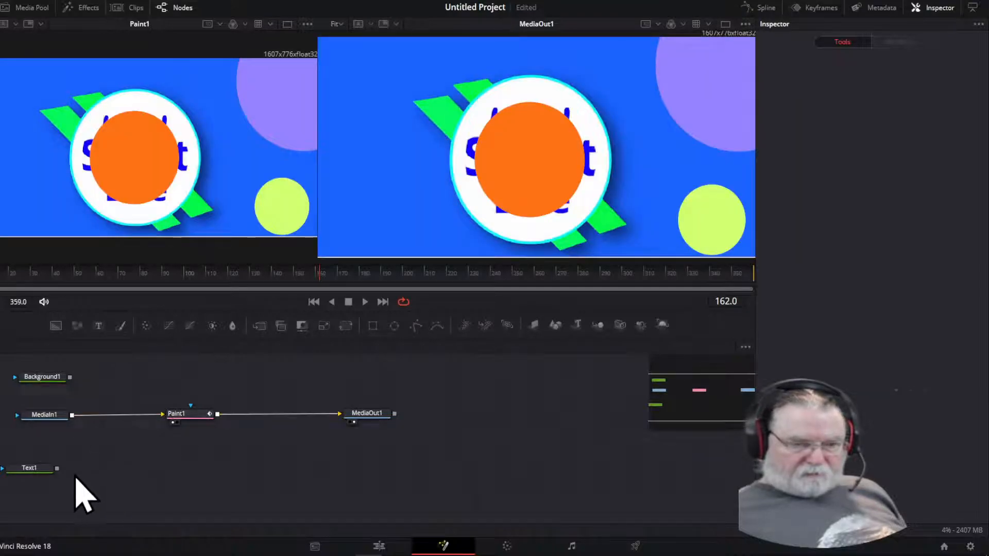
# Connect Text1 to Paint1's effect mask input and scrub through the timeline to frame 191 to check the masked circles.
pyautogui.moveTo(57, 469)
pyautogui.mouseDown()
pyautogui.moveTo(185, 469)
pyautogui.moveTo(221, 414)
pyautogui.moveTo(193, 424)
pyautogui.mouseUp()
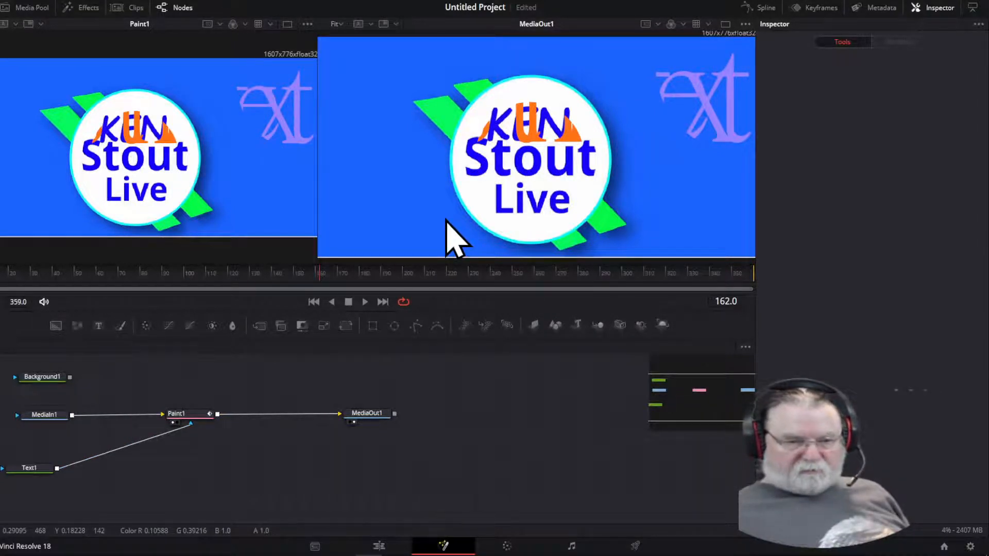
pyautogui.moveTo(320, 282); pyautogui.dragTo(57, 283)
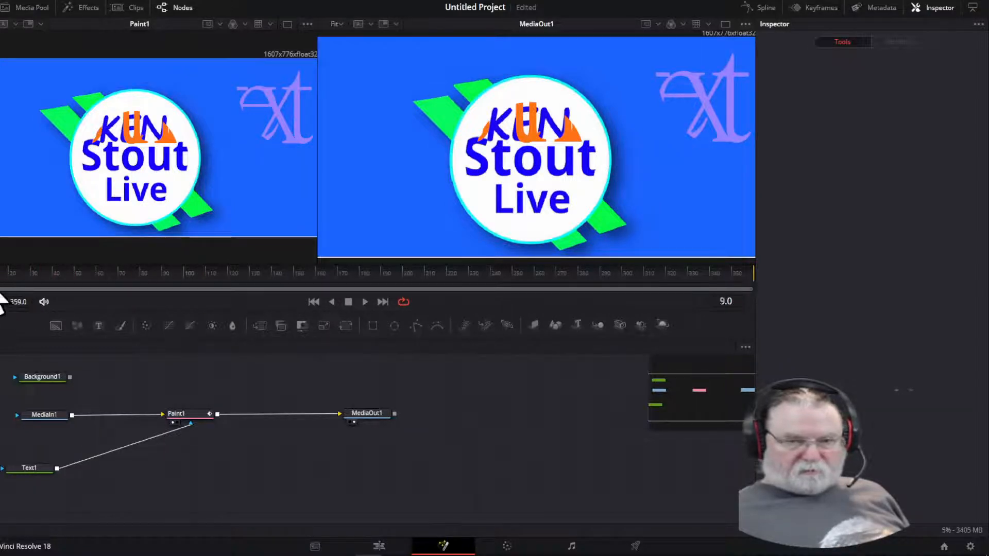
pyautogui.moveTo(1, 295); pyautogui.dragTo(384, 292)
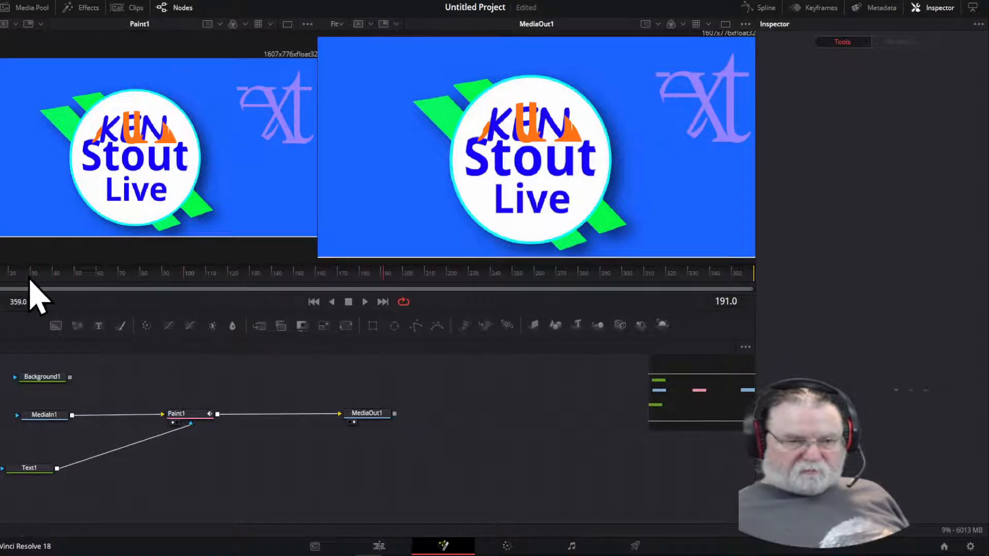
# Disconnect MediaIn1 and Text1 from Paint1 and merge Text1 over MediaIn1 ahead of Paint1.
pyautogui.click(144, 415)
pyautogui.click(151, 420)
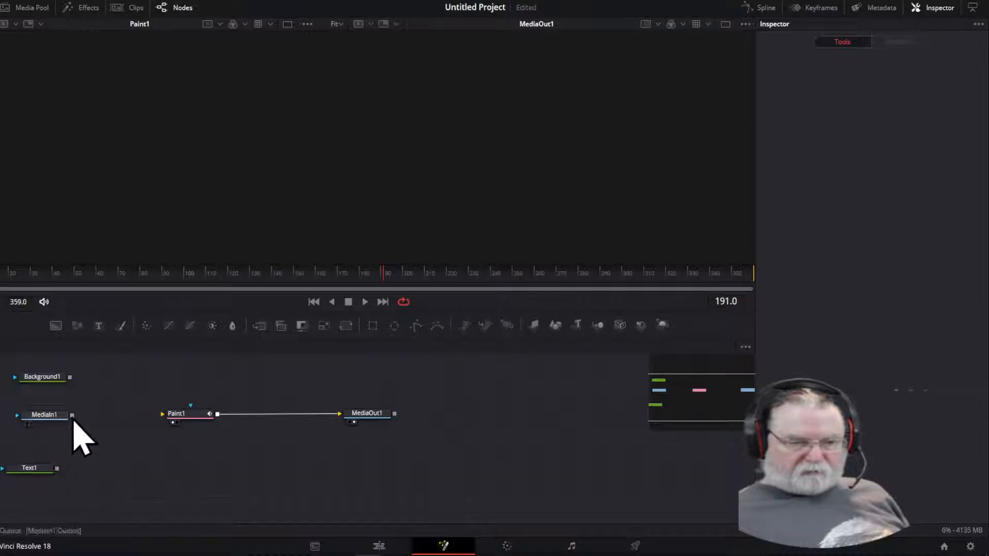
pyautogui.moveTo(73, 418); pyautogui.dragTo(172, 425)
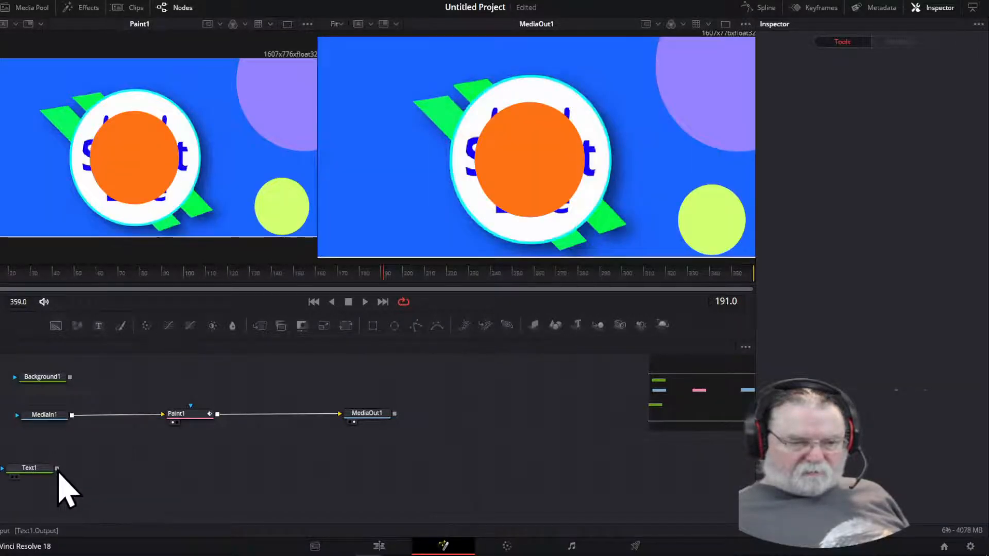
pyautogui.moveTo(58, 470)
pyautogui.mouseDown()
pyautogui.moveTo(225, 503)
pyautogui.moveTo(117, 442)
pyautogui.moveTo(101, 446)
pyautogui.moveTo(74, 421)
pyautogui.mouseUp()
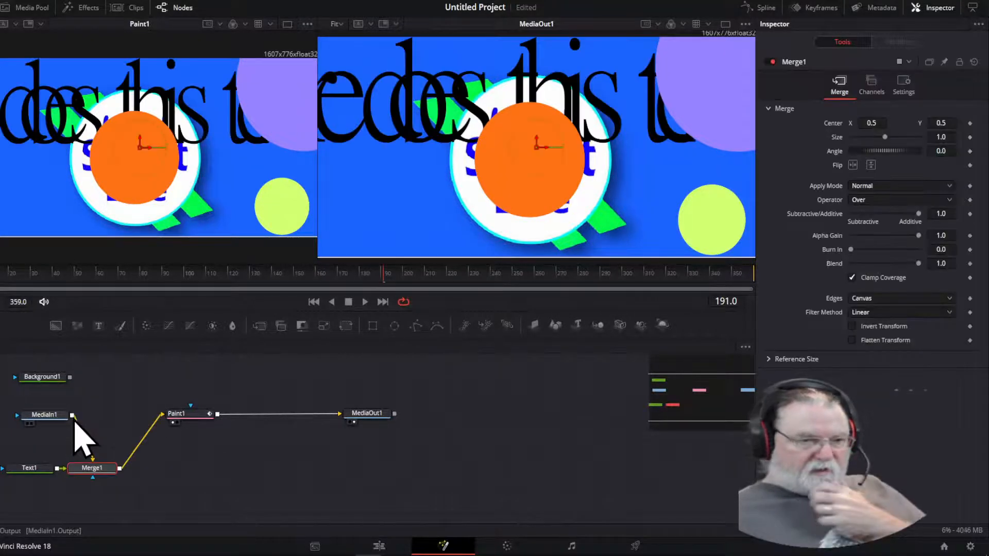
# Set Text1's layout center X to 0.524 and its layout size to 0.496.
pyautogui.click(25, 472)
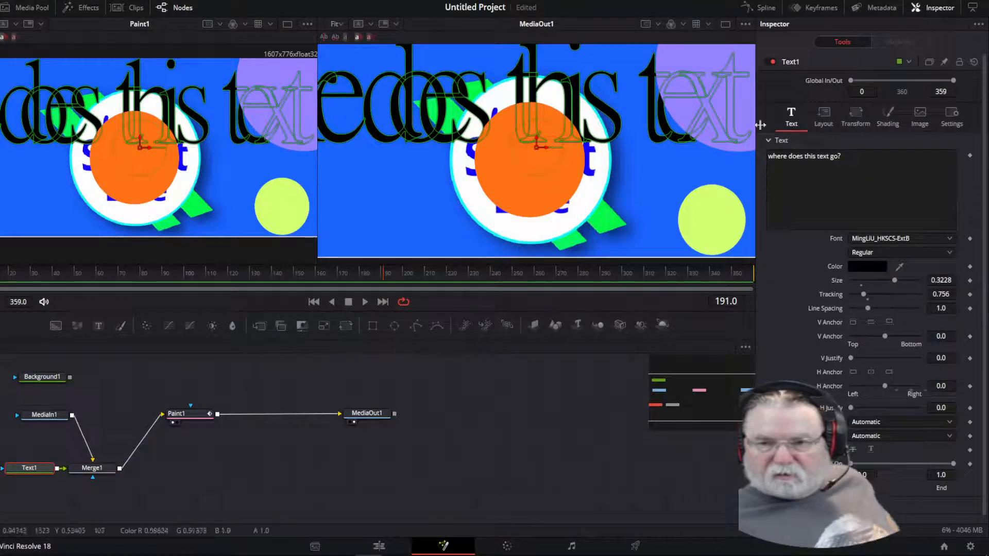
pyautogui.click(823, 116)
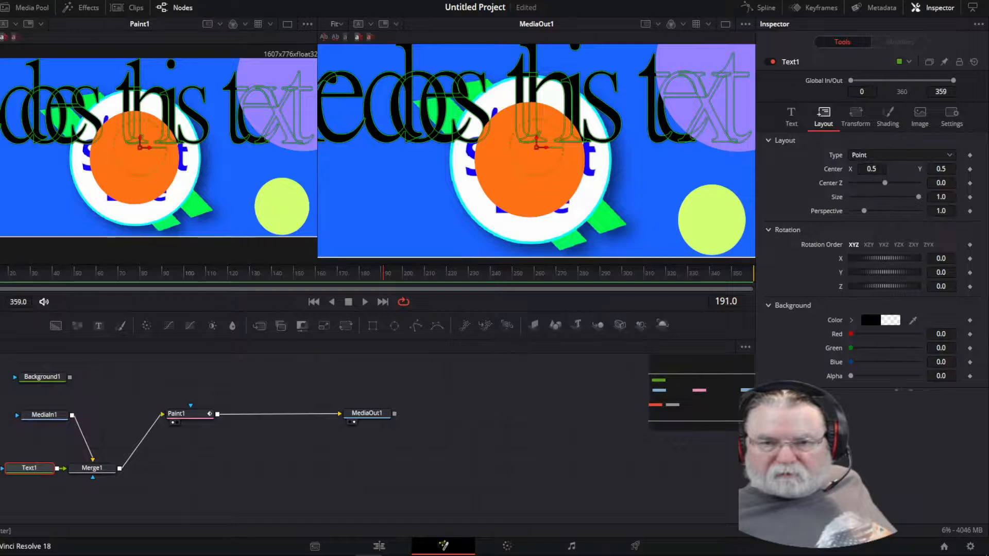
pyautogui.moveTo(872, 169); pyautogui.dragTo(884, 169)
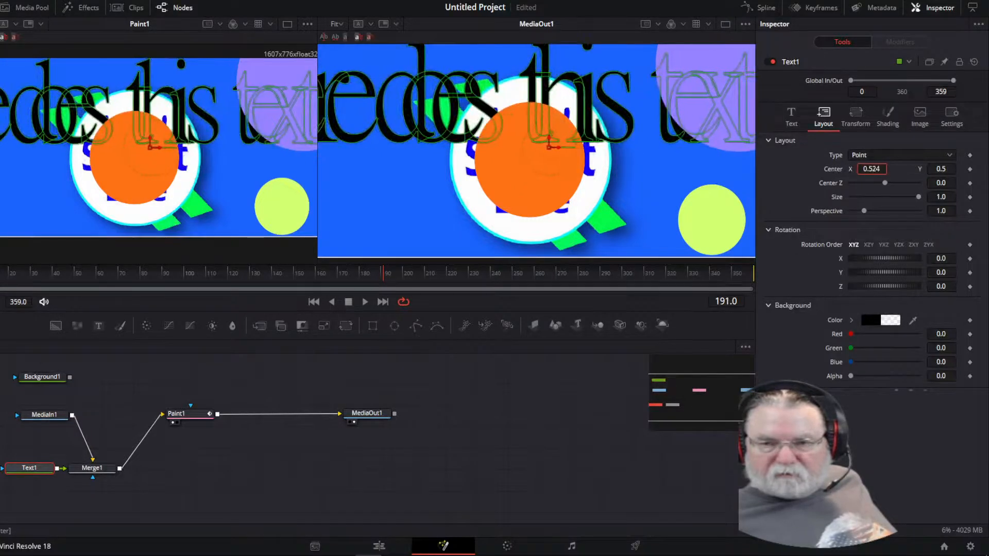
pyautogui.moveTo(919, 198); pyautogui.dragTo(886, 198)
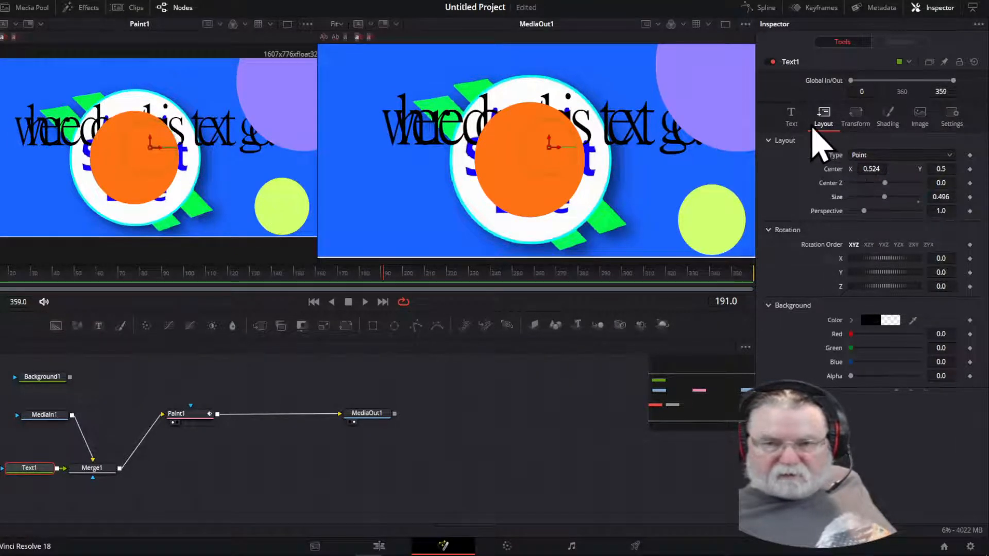
# Try a tracking of 0.819 on Text1, and reset the tracking to its default of 1.0.
pyautogui.click(791, 118)
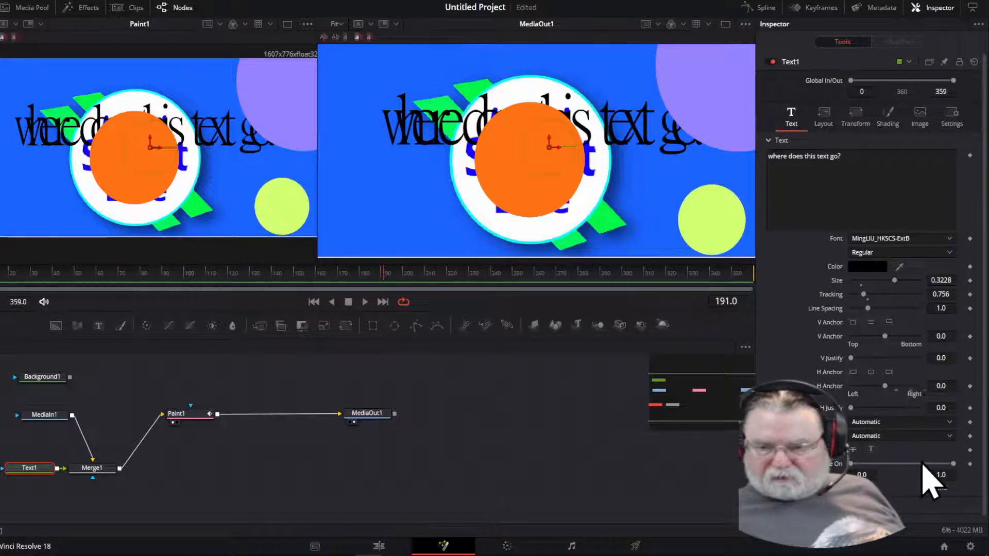
pyautogui.moveTo(954, 464)
pyautogui.mouseDown()
pyautogui.moveTo(880, 464)
pyautogui.moveTo(955, 464)
pyautogui.mouseUp()
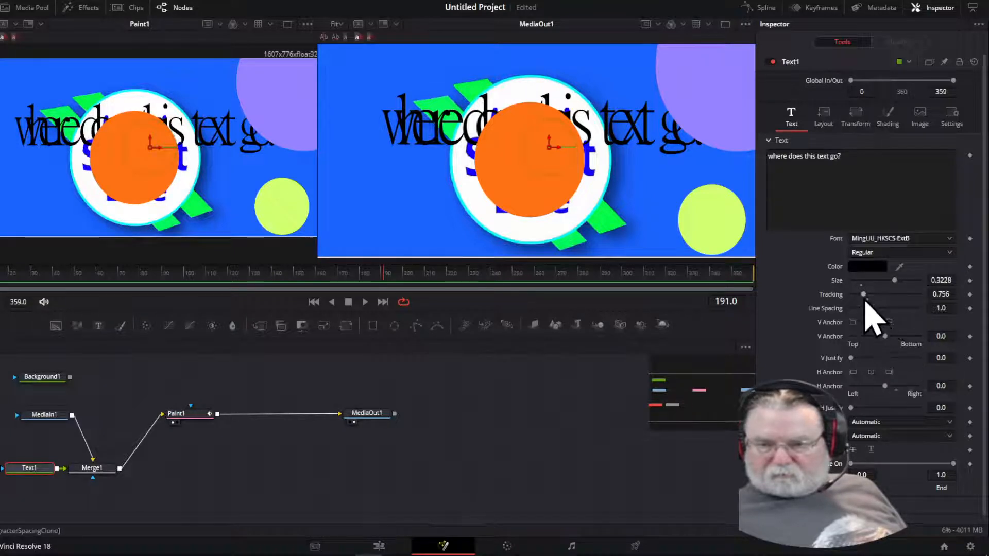
pyautogui.moveTo(866, 298); pyautogui.dragTo(867, 298)
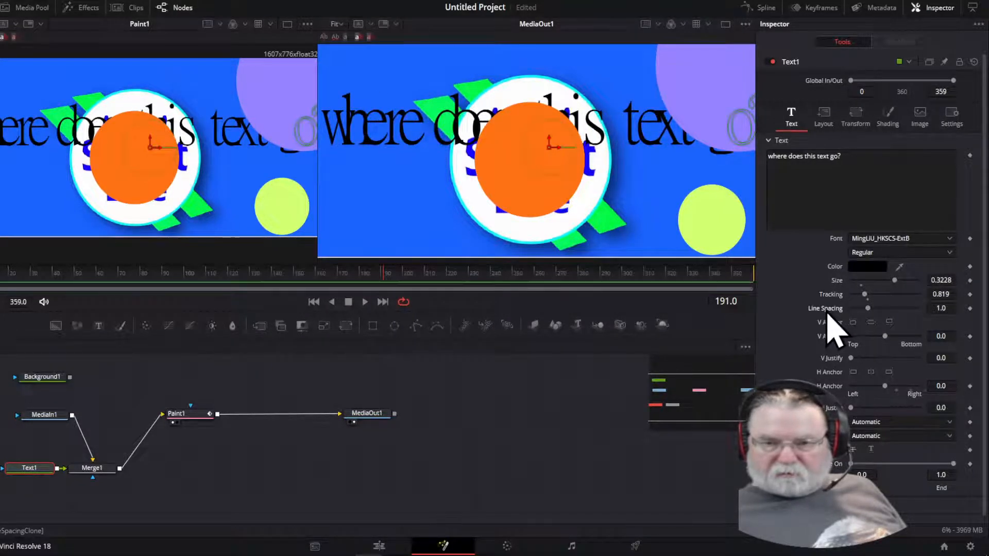
pyautogui.doubleClick(830, 295)
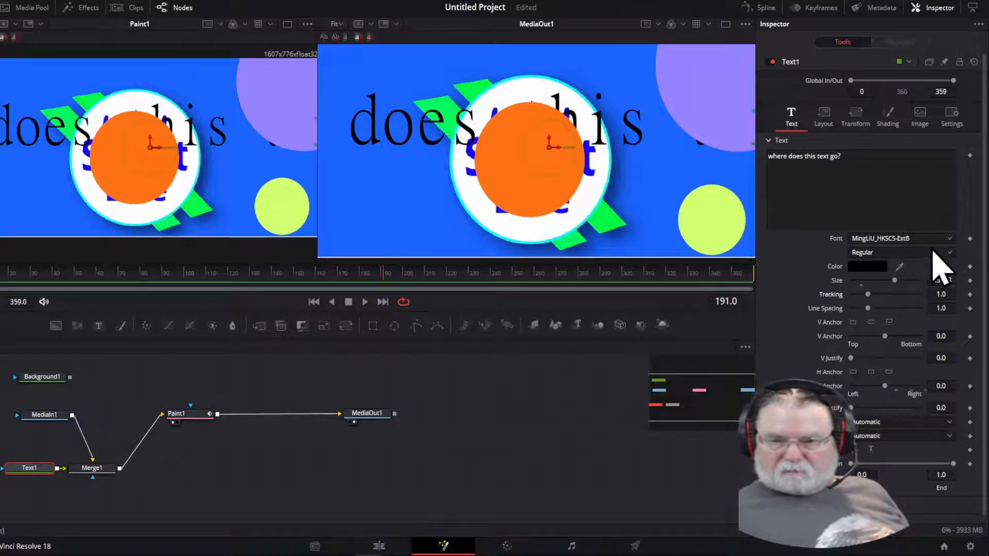
# Change the font of Text1 to Christmas Snow.
pyautogui.click(949, 240)
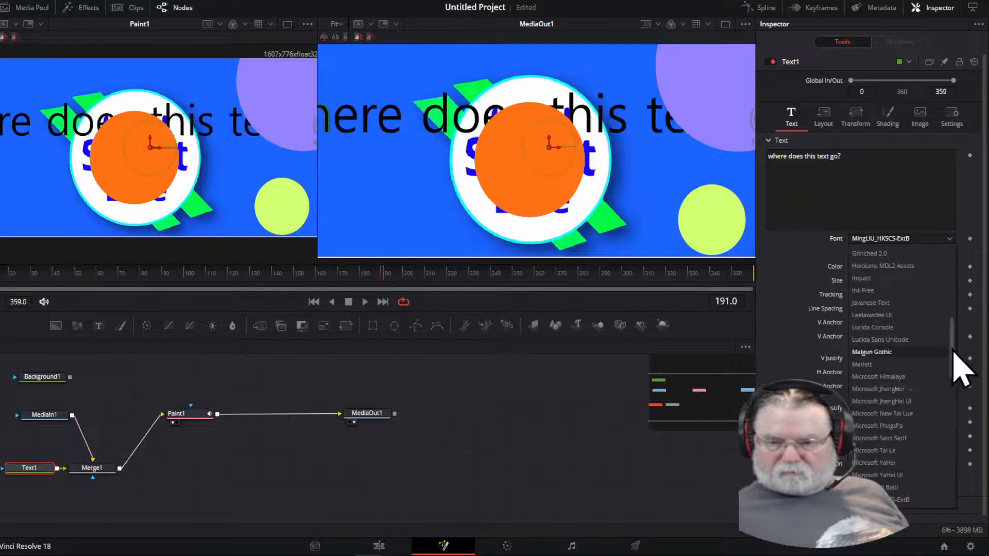
pyautogui.moveTo(955, 356); pyautogui.dragTo(951, 286)
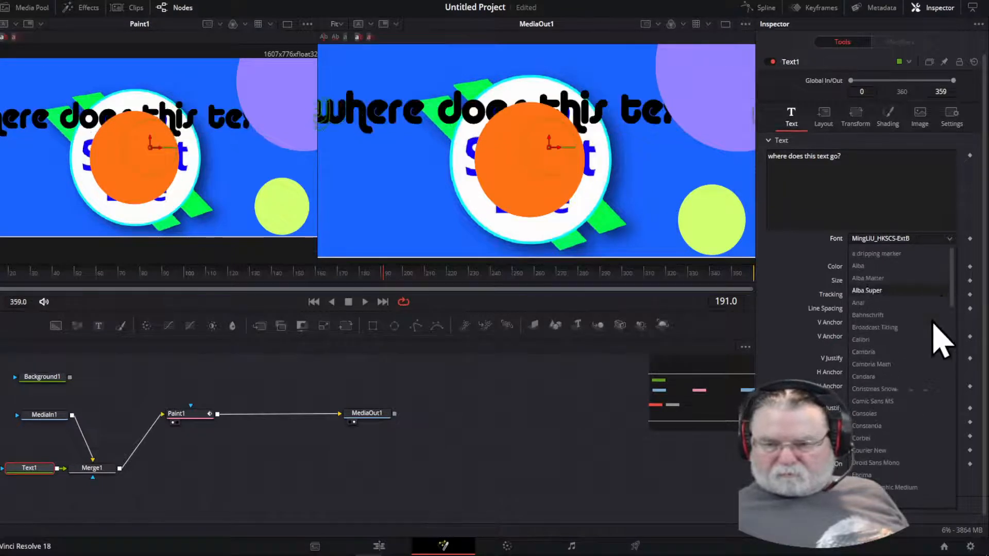
pyautogui.click(881, 393)
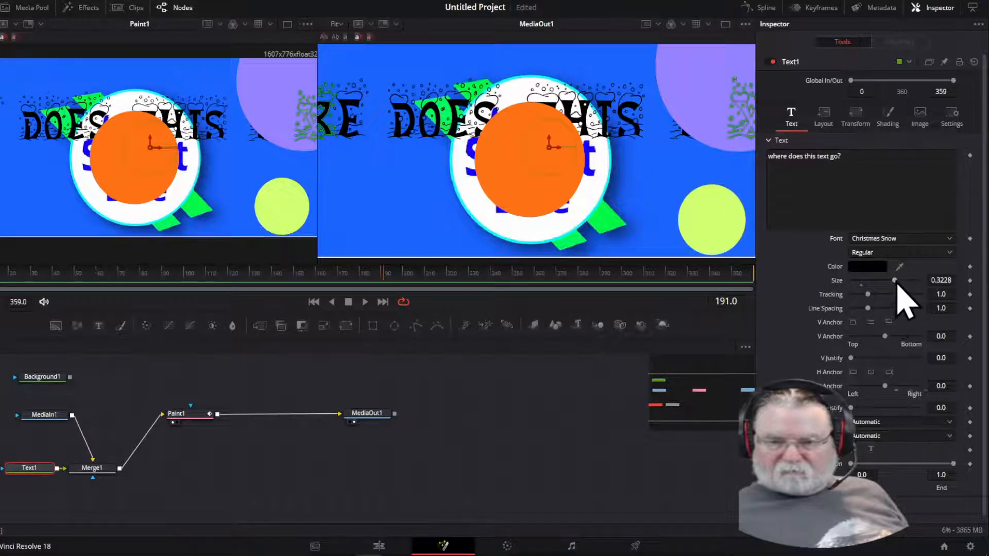
# Reposition Text1 by setting its layout center to X 0.781 and Y 0.498.
pyautogui.click(827, 117)
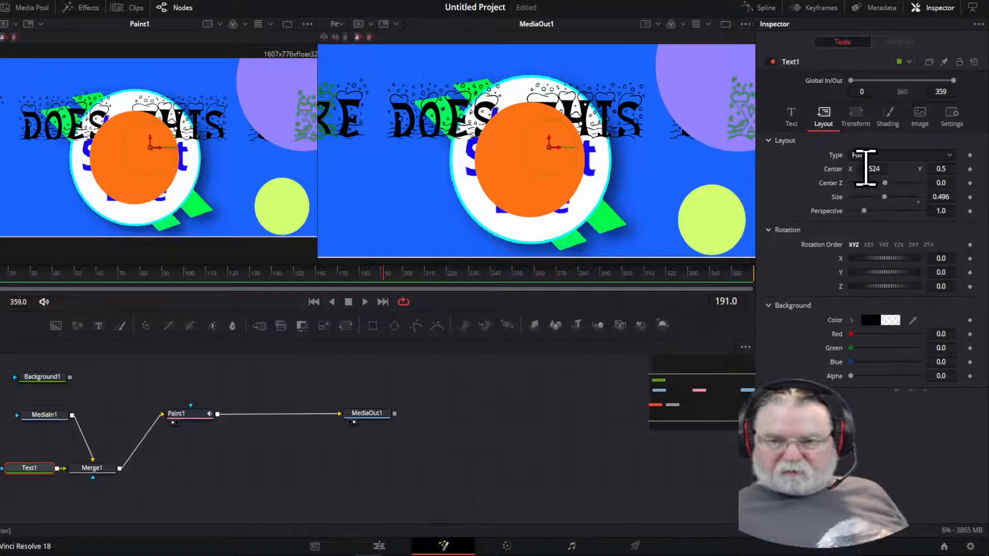
pyautogui.moveTo(866, 169)
pyautogui.mouseDown()
pyautogui.moveTo(922, 169)
pyautogui.moveTo(858, 169)
pyautogui.mouseUp()
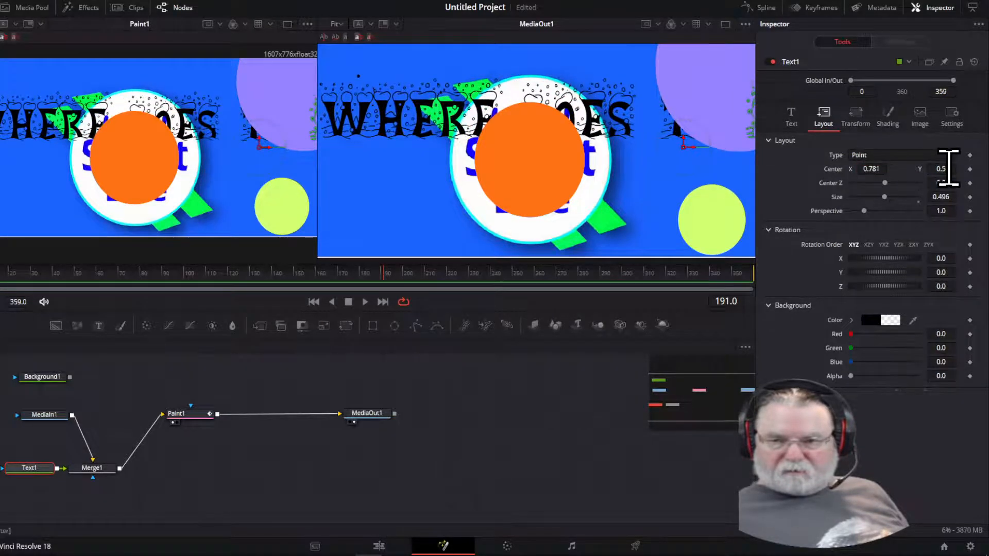
pyautogui.moveTo(945, 169)
pyautogui.mouseDown()
pyautogui.moveTo(931, 169)
pyautogui.moveTo(945, 168)
pyautogui.mouseUp()
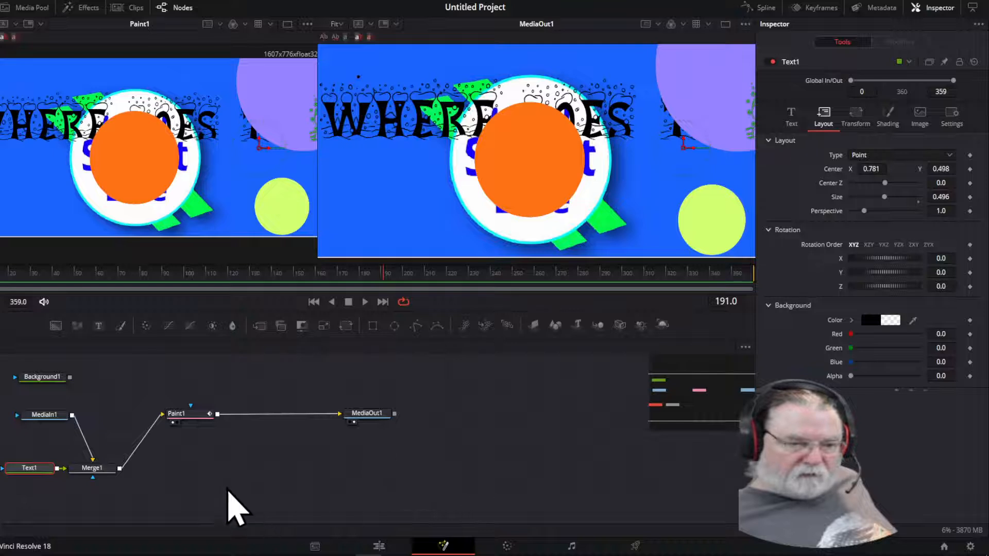
# Paint a roughly horizontal purple stroke in Paint1 across the whole logo, just below the text.
pyautogui.click(184, 417)
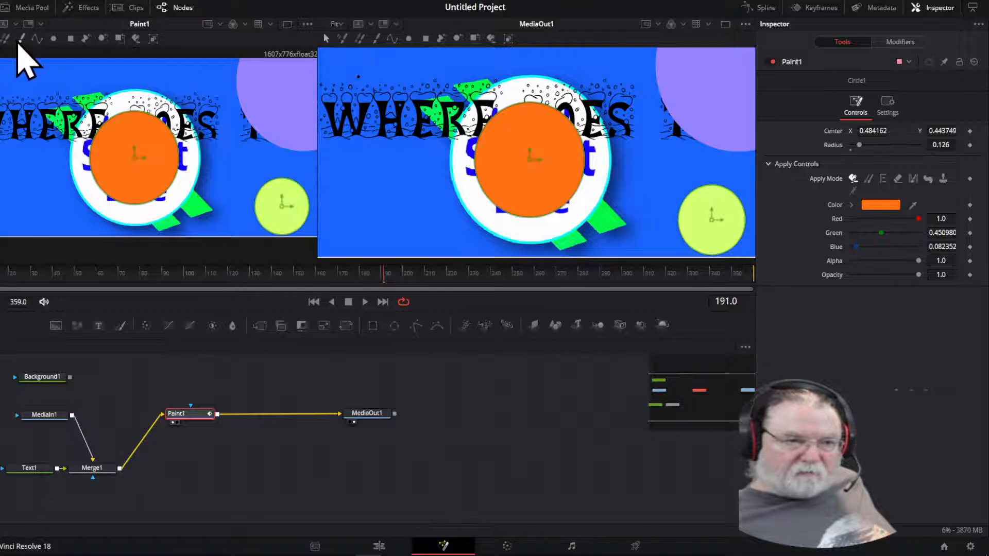
pyautogui.click(21, 40)
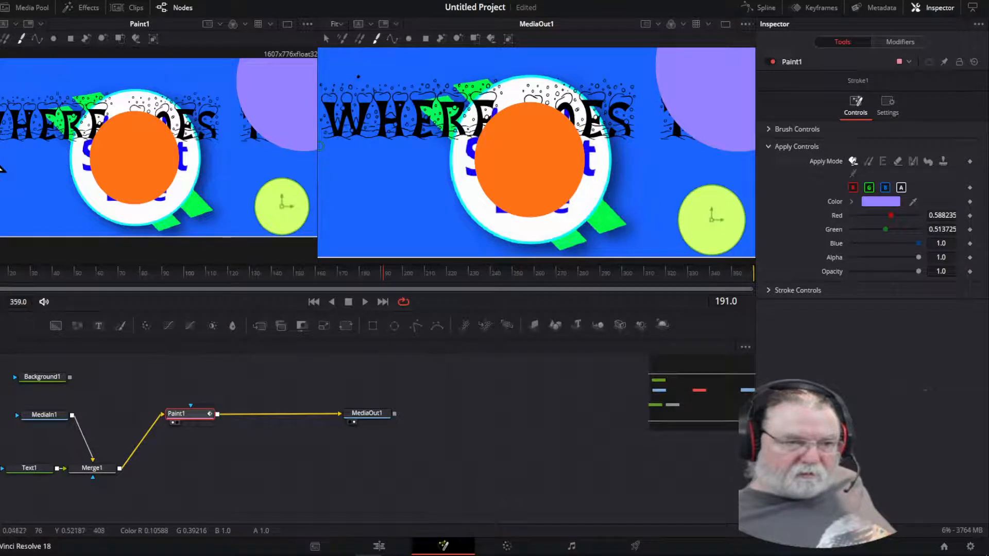
pyautogui.moveTo(1, 153); pyautogui.dragTo(264, 148)
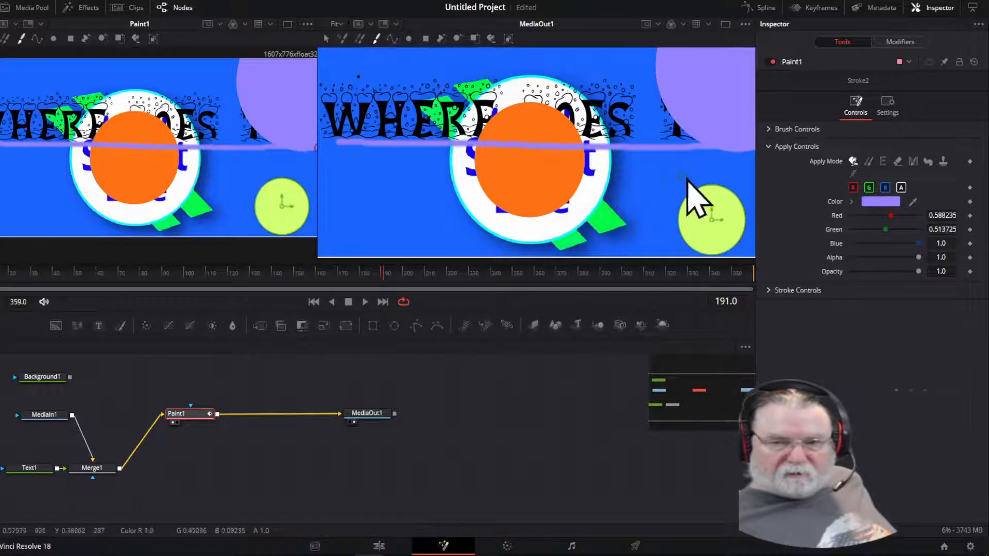
# Set the stroke color to cyan #23edff and paint a wavy stroke descending across the logo to the yellow-green circle.
pyautogui.click(880, 202)
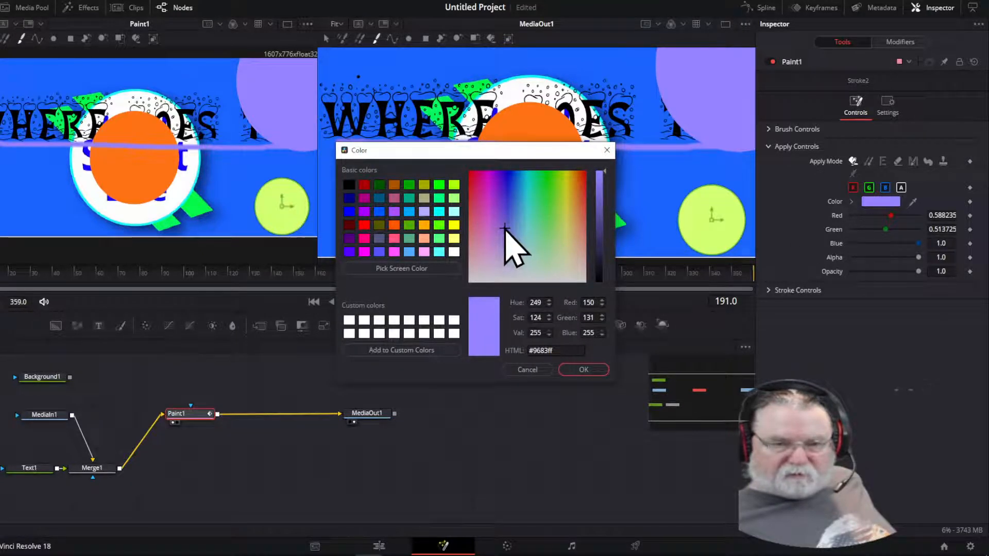
pyautogui.moveTo(508, 227); pyautogui.dragTo(525, 186)
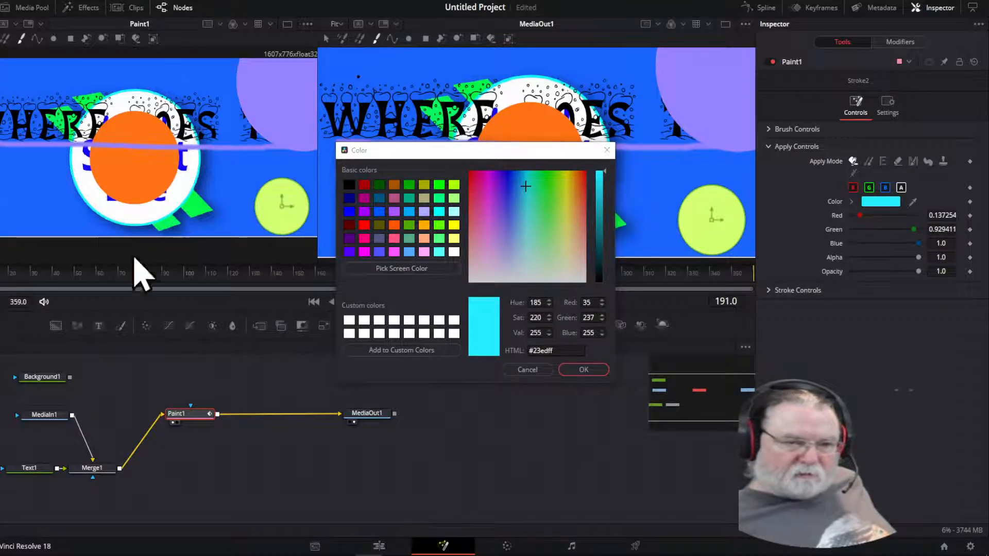
pyautogui.click(584, 370)
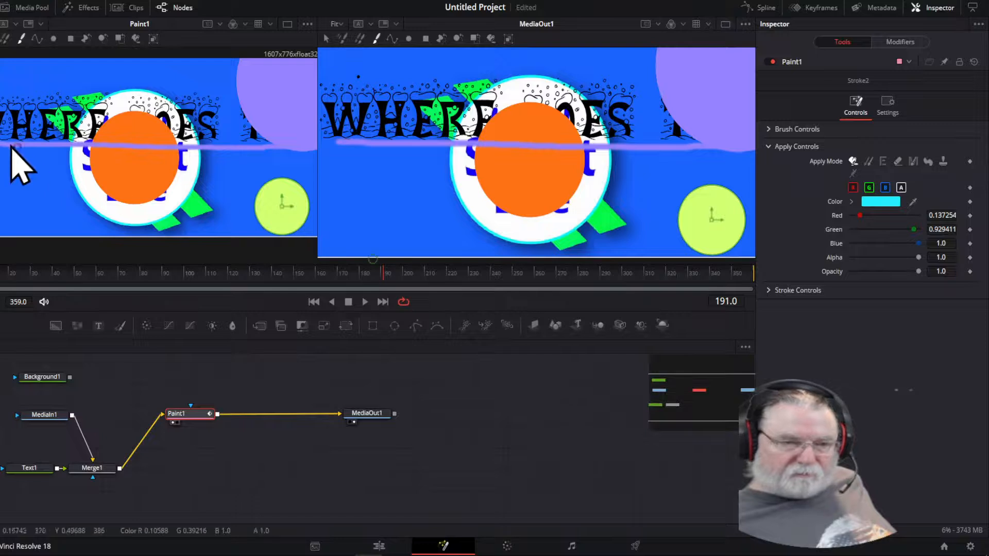
pyautogui.moveTo(1, 164)
pyautogui.mouseDown()
pyautogui.moveTo(31, 172)
pyautogui.moveTo(256, 210)
pyautogui.mouseUp()
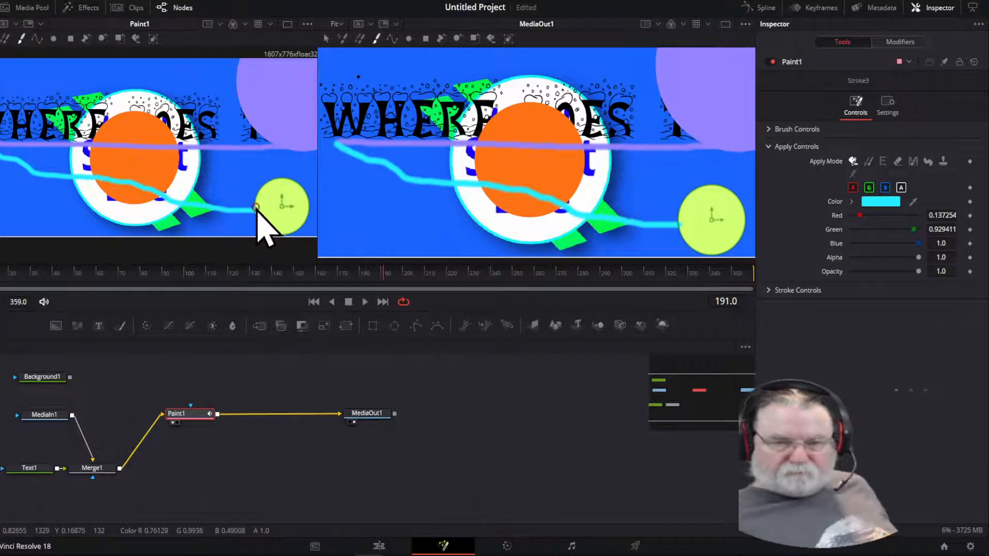
# List Paint1's modifiers and move the yellow-green circle onto the center of the orange circle.
pyautogui.click(899, 44)
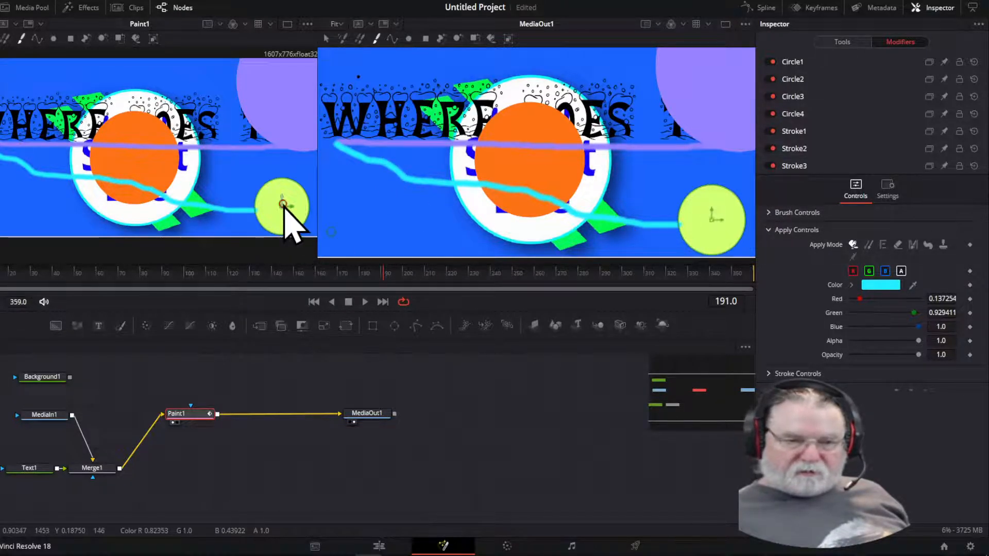
pyautogui.moveTo(283, 205)
pyautogui.mouseDown()
pyautogui.moveTo(175, 191)
pyautogui.moveTo(129, 160)
pyautogui.moveTo(136, 158)
pyautogui.mouseUp()
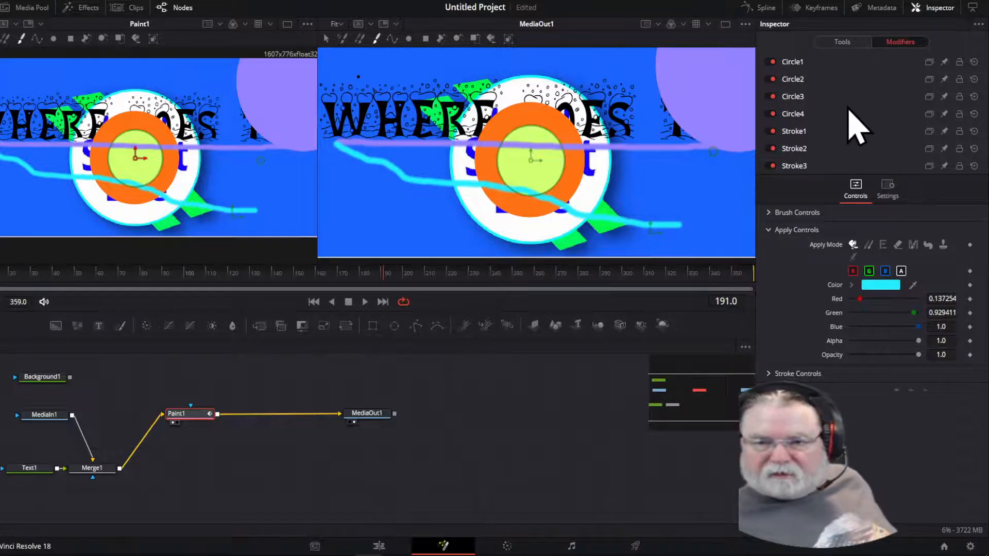
# Toggle Paint1's circle modifiers to compare their effect, leaving Circle1 and Circle3 enabled and Circle2 and Circle4 disabled.
pyautogui.click(773, 62)
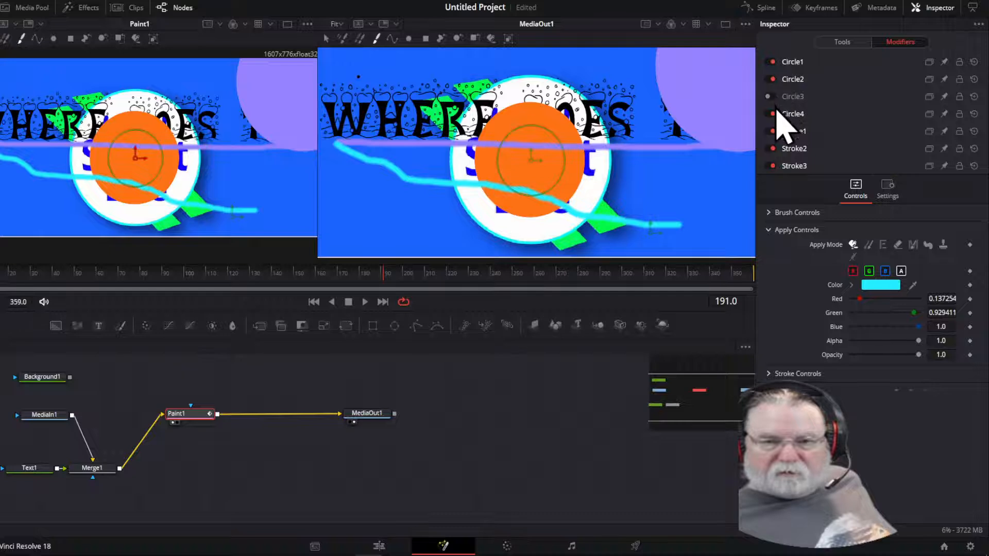
pyautogui.click(769, 114)
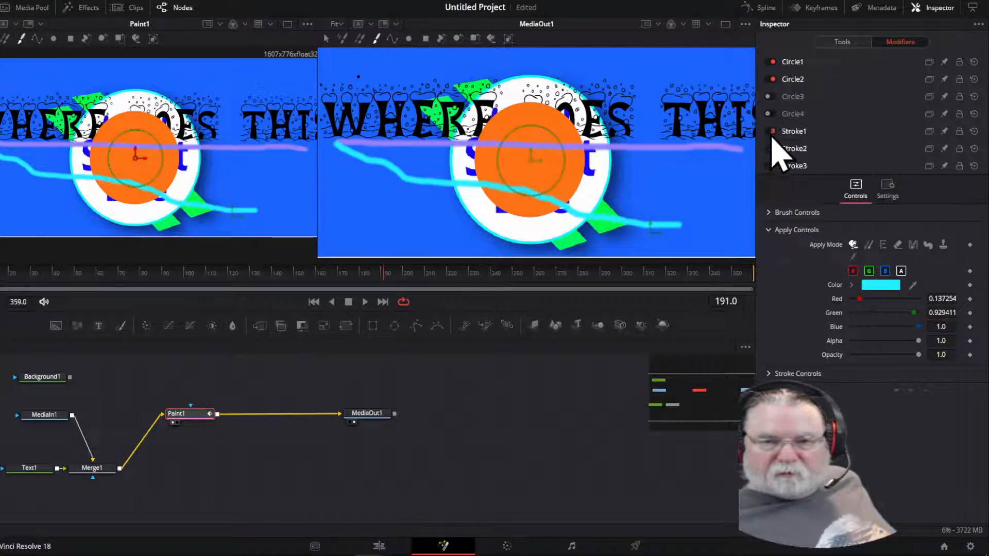
pyautogui.click(773, 79)
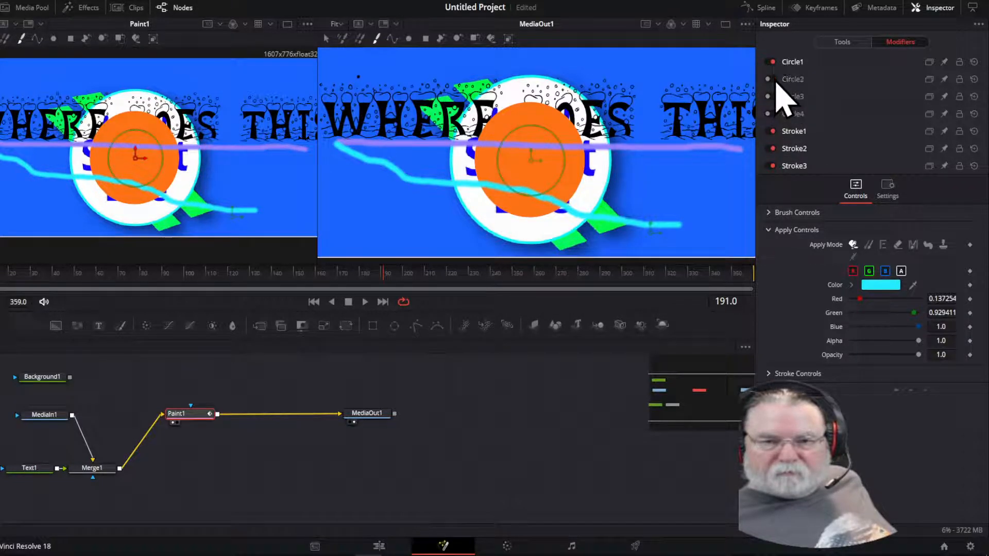
pyautogui.click(774, 79)
pyautogui.click(773, 63)
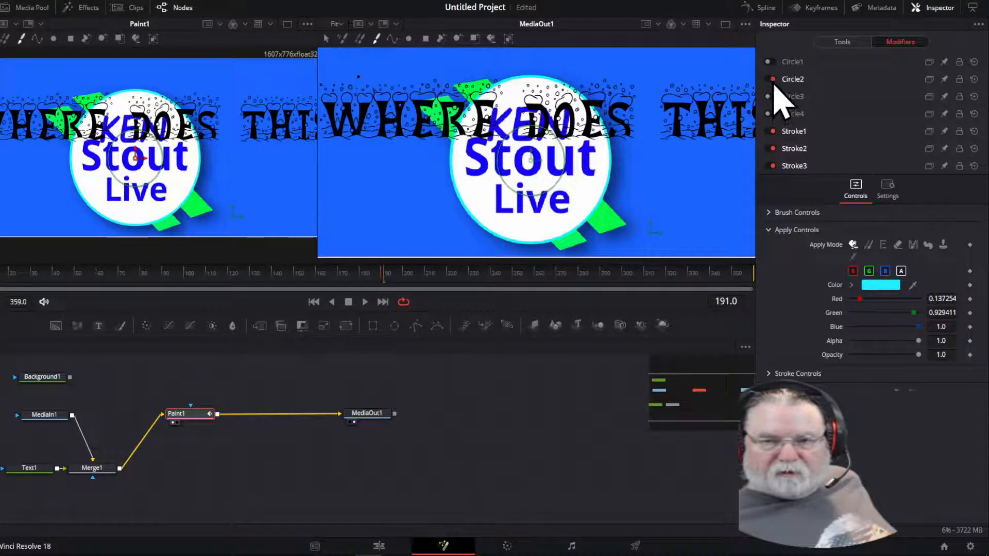
pyautogui.click(773, 97)
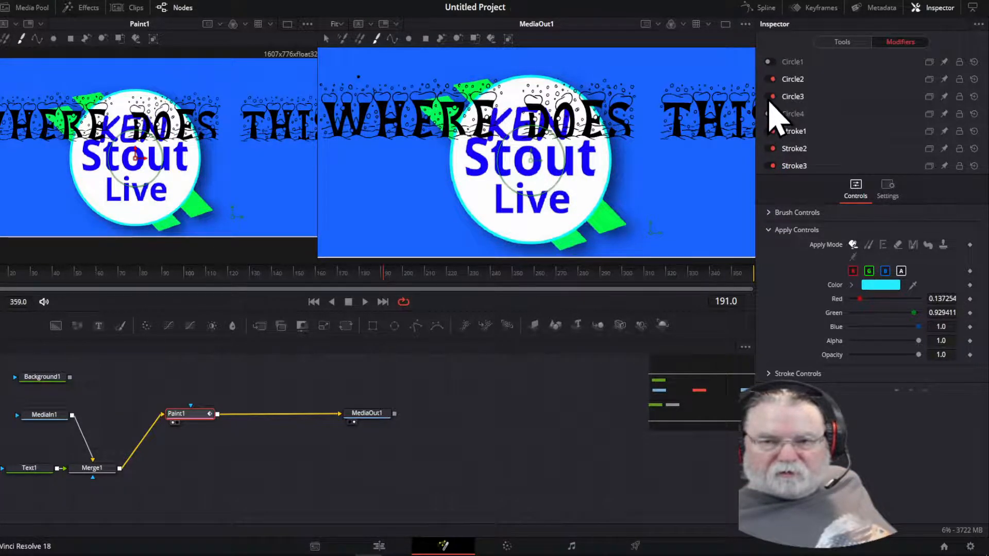
pyautogui.click(772, 79)
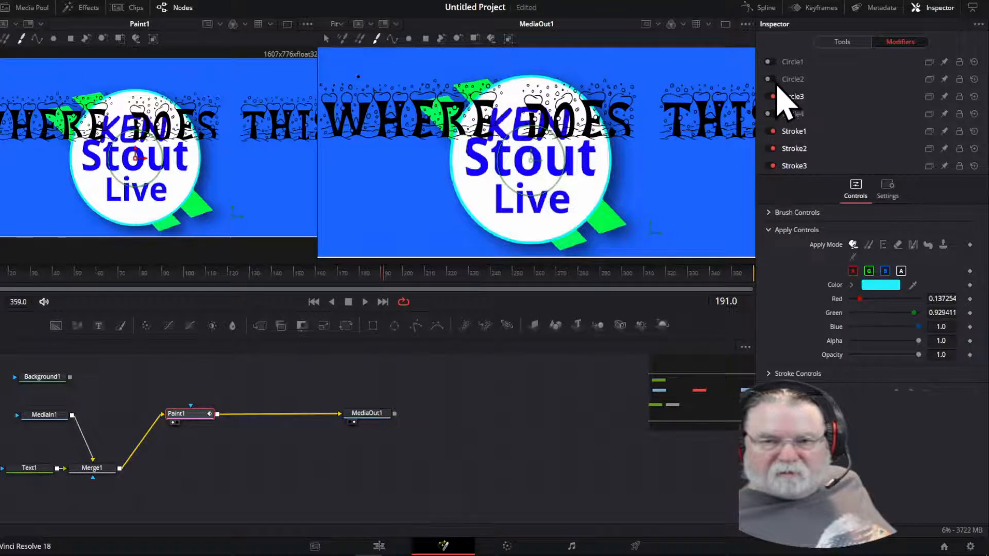
pyautogui.click(768, 63)
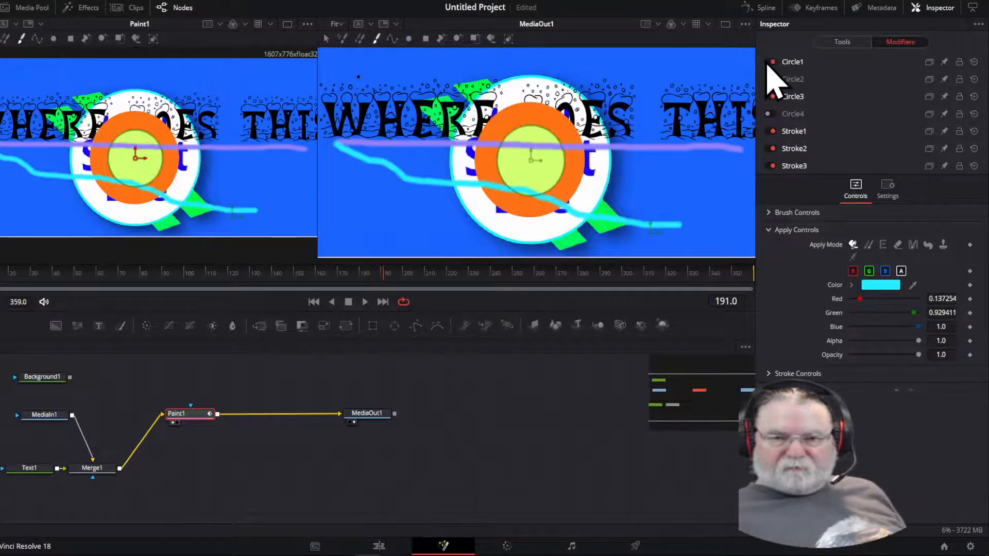
# Toggle Paint1's stroke modifiers, leaving Stroke1 and Stroke2 disabled and Stroke3 enabled.
pyautogui.click(770, 149)
pyautogui.click(768, 166)
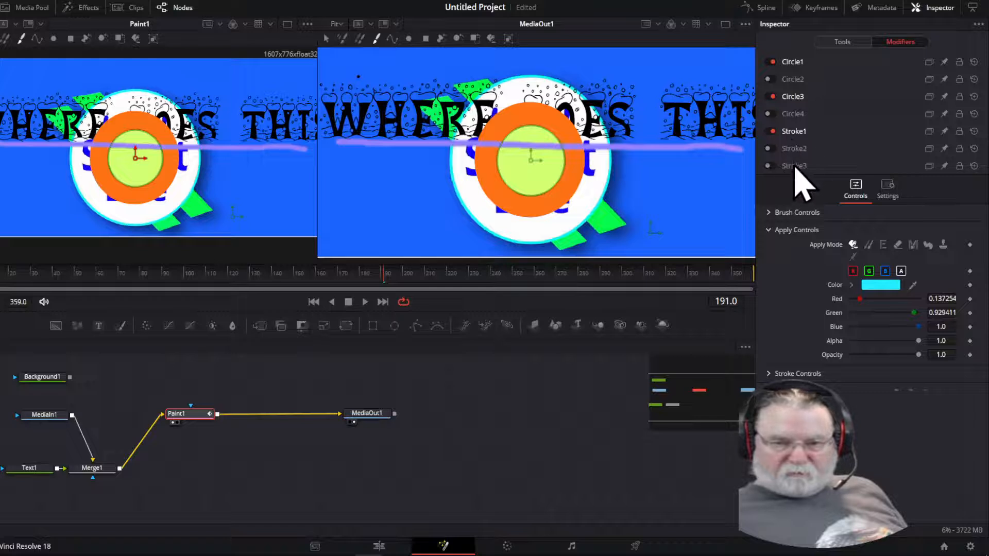
pyautogui.click(769, 165)
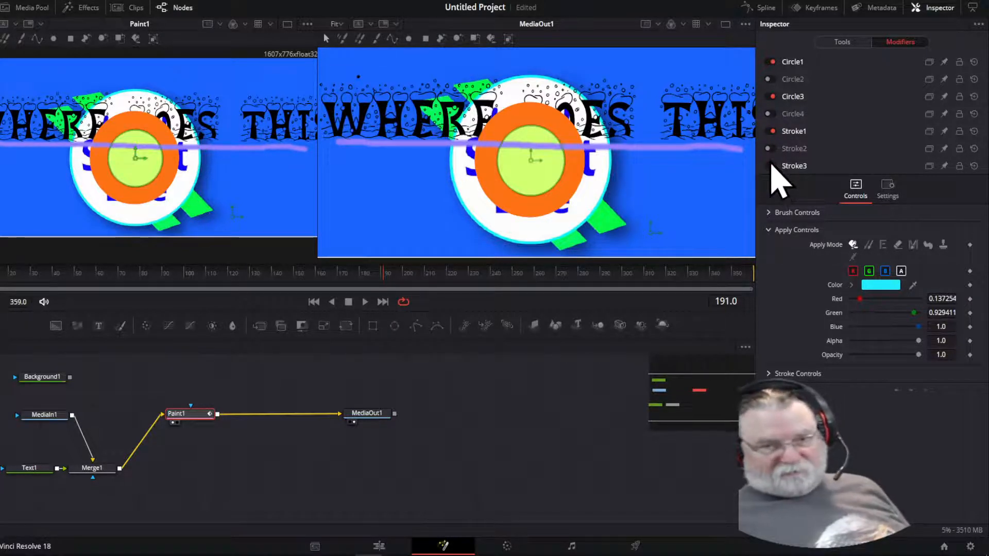
pyautogui.click(768, 131)
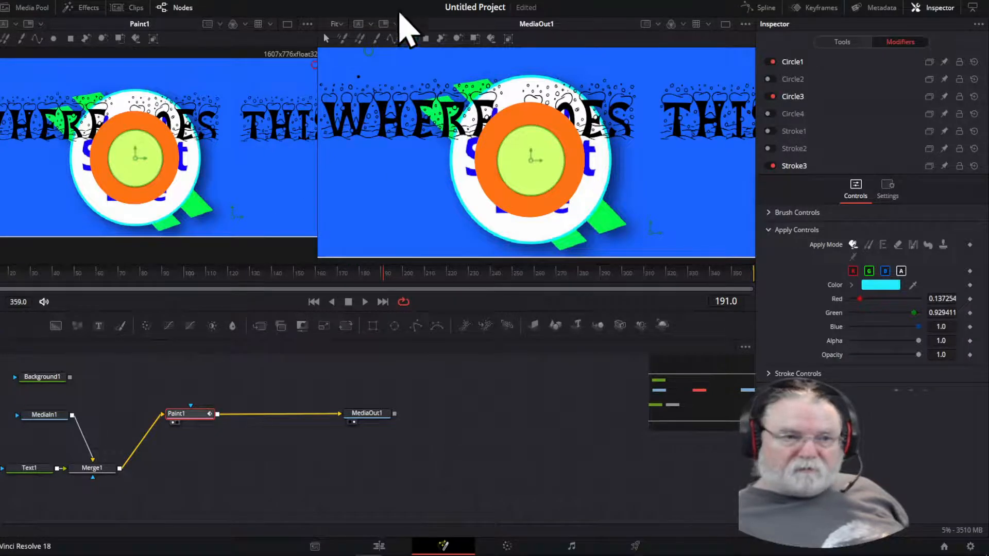
# Close the current project without saving and open an empty Untitled Project from the Local Database library.
pyautogui.click(363, 1)
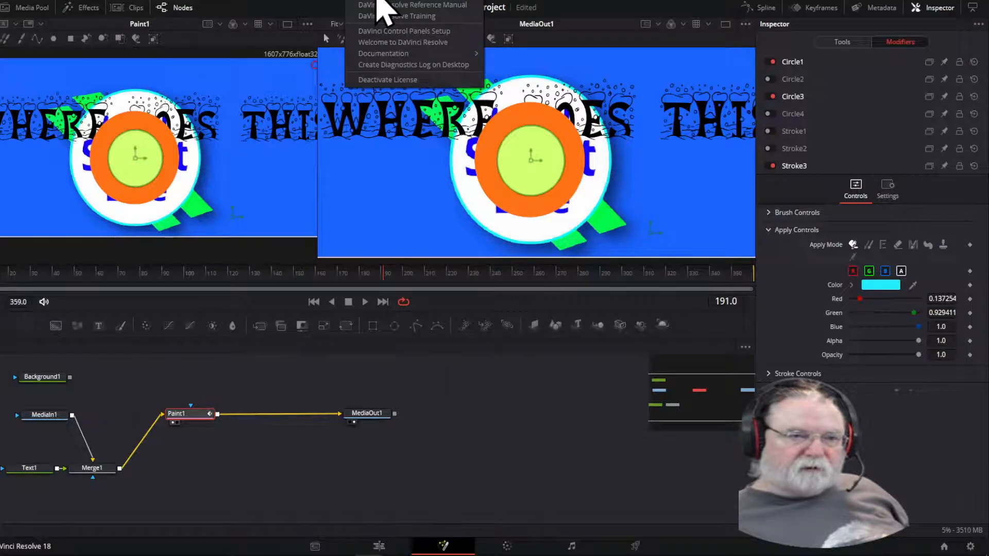
pyautogui.click(978, 1)
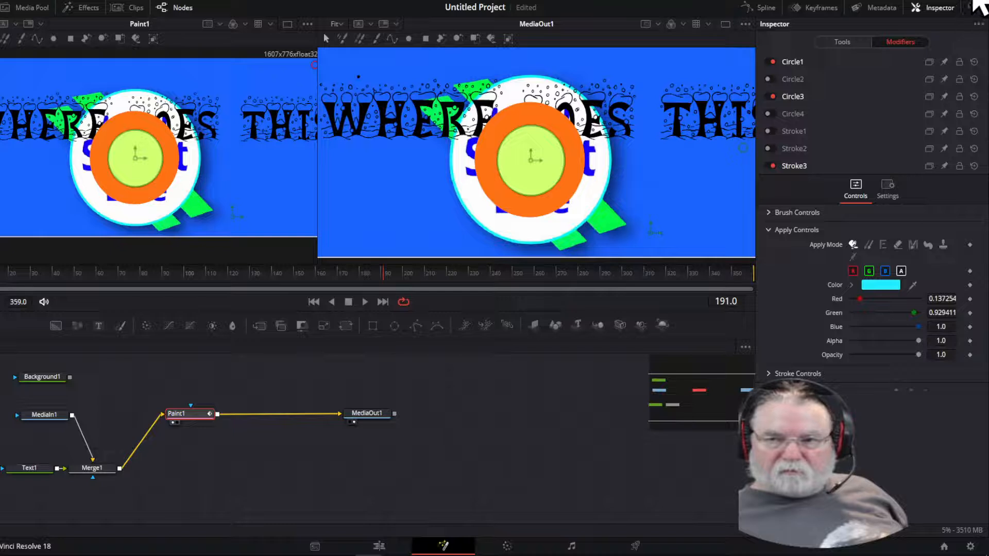
pyautogui.click(977, 3)
pyautogui.click(435, 308)
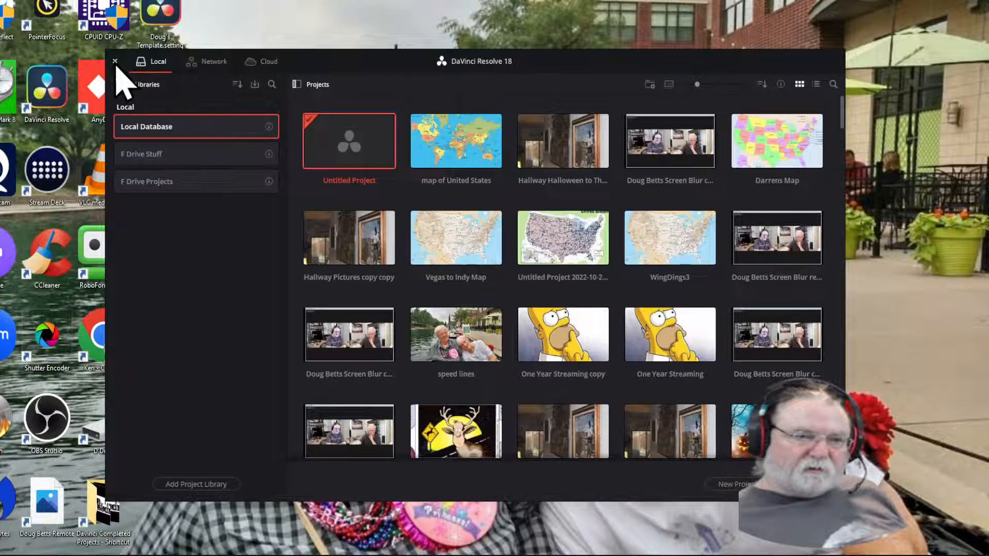
pyautogui.doubleClick(326, 143)
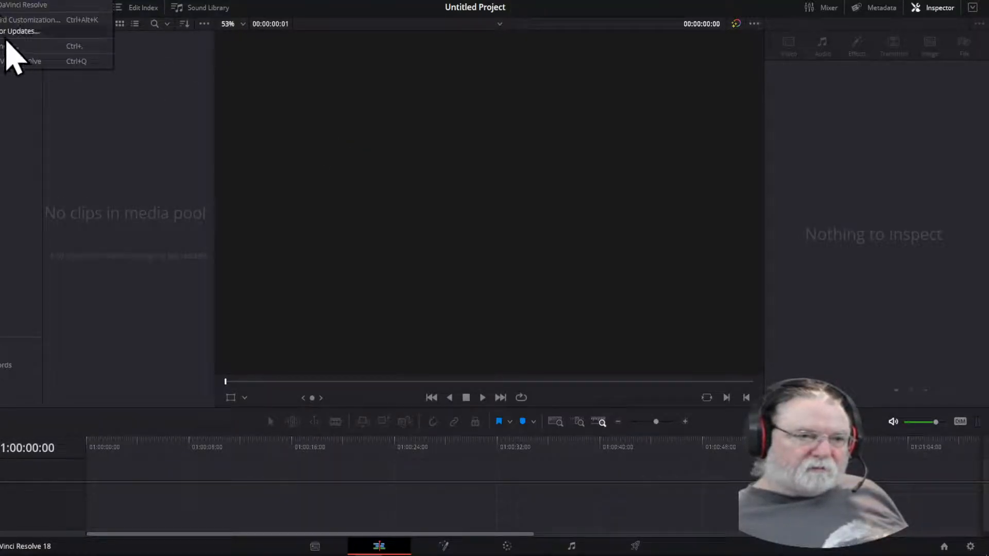
# Display the About DaVinci Resolve version information.
pyautogui.click(12, 3)
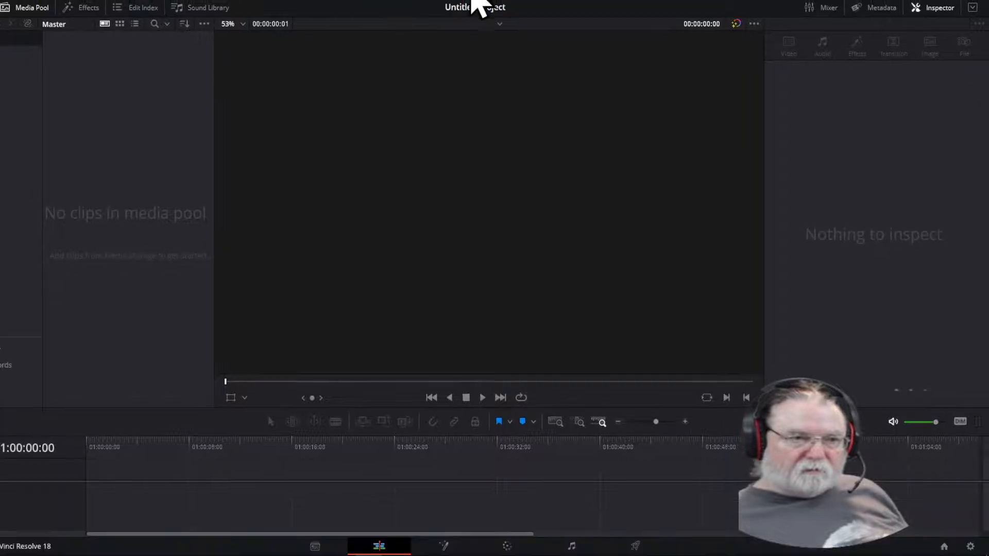
pyautogui.click(1, 1)
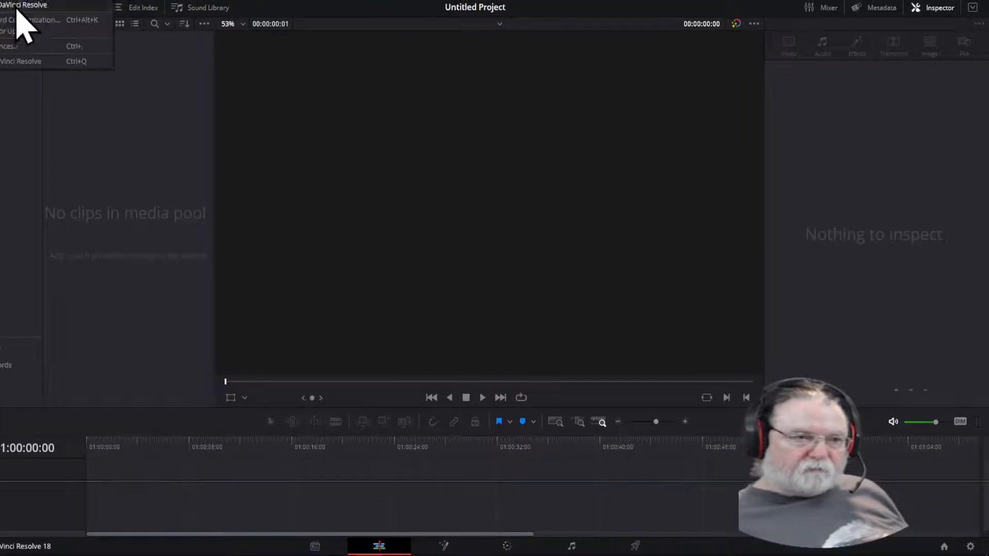
pyautogui.click(15, 4)
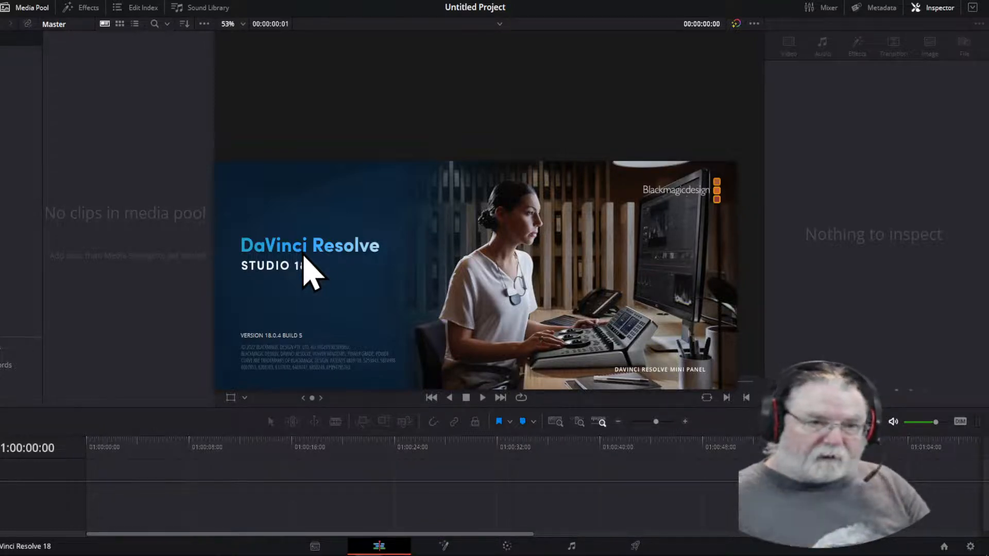
# Open the DaVinci Resolve Reference Manual and dismiss the gift card promotion covering it.
pyautogui.click(358, 2)
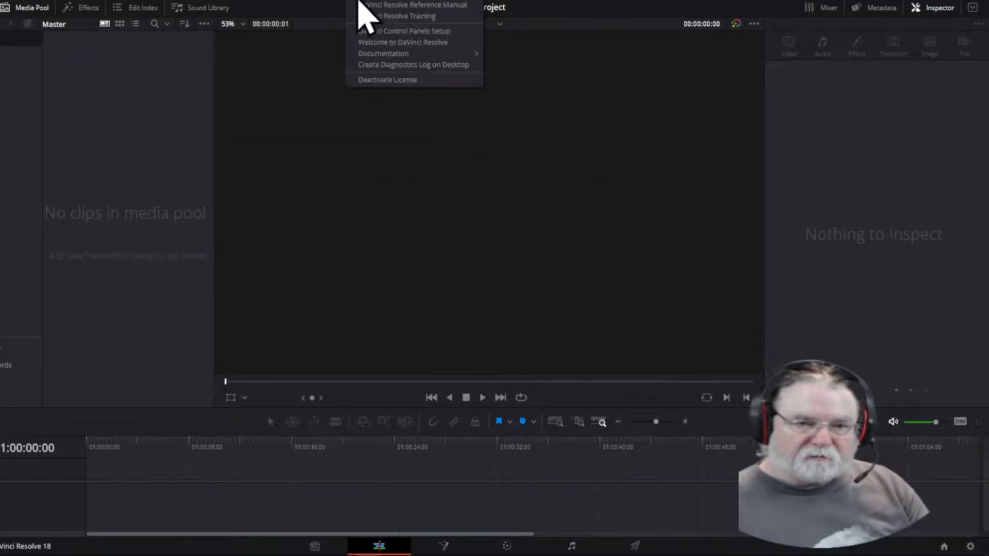
pyautogui.click(397, 7)
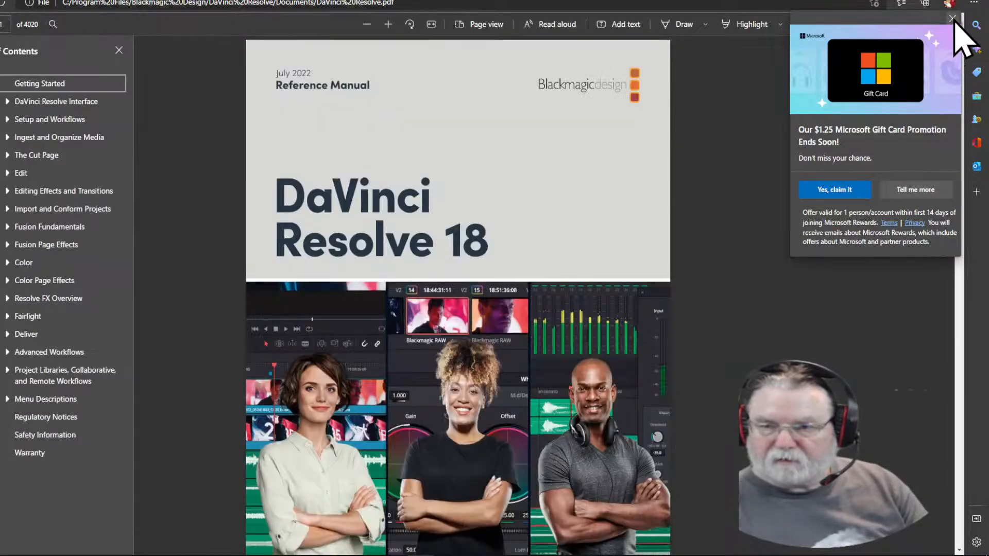
pyautogui.click(952, 18)
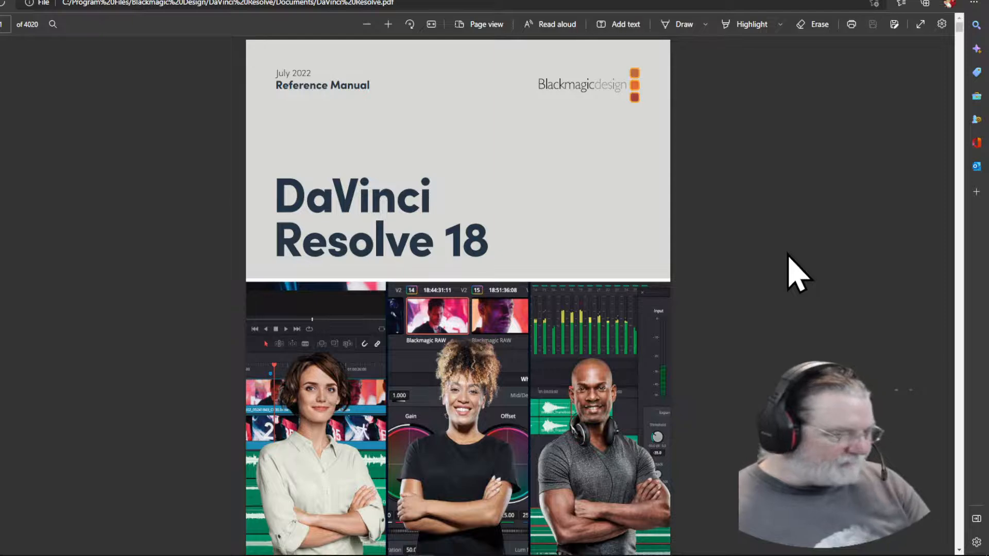
# Skim the Reference Manual from its cover to the Media Page section of the introduction and close it.
pyautogui.scroll(-10, 791, 270)
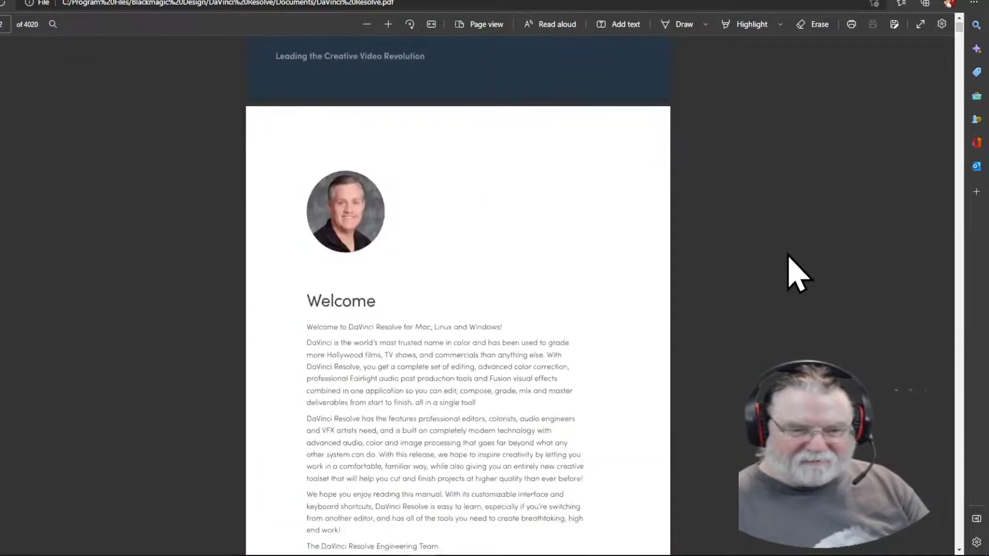
pyautogui.scroll(-6, 791, 271)
pyautogui.scroll(15, 789, 254)
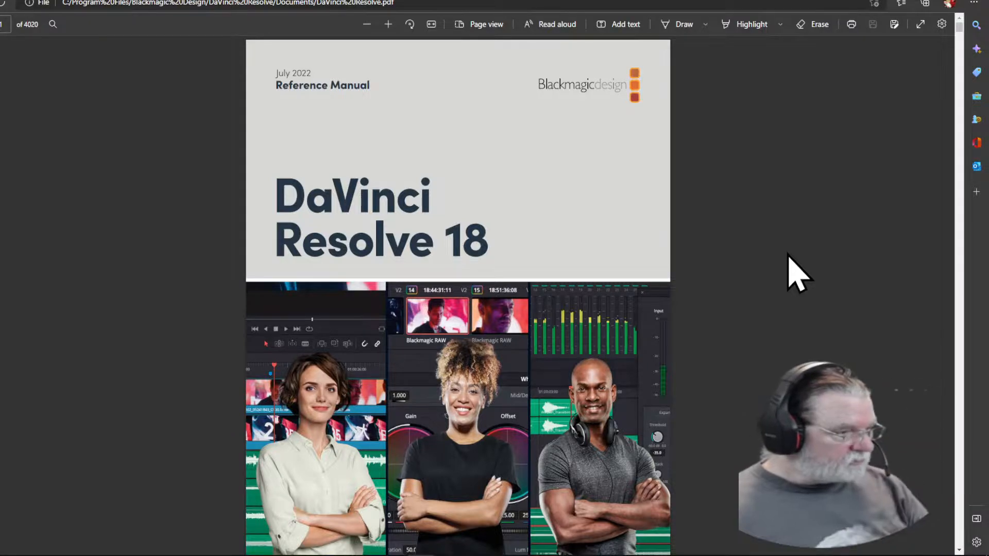
pyautogui.scroll(-20, 788, 253)
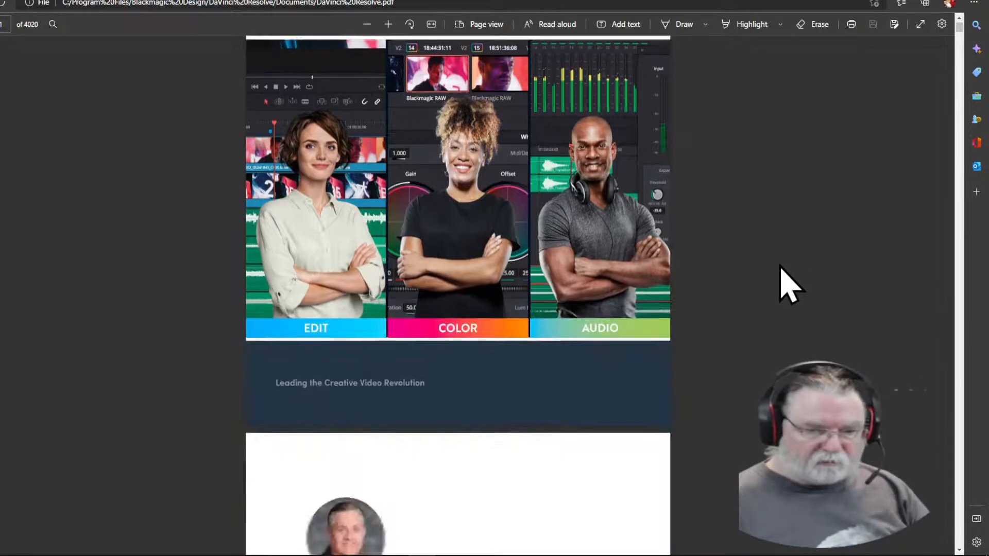
pyautogui.scroll(-20, 780, 266)
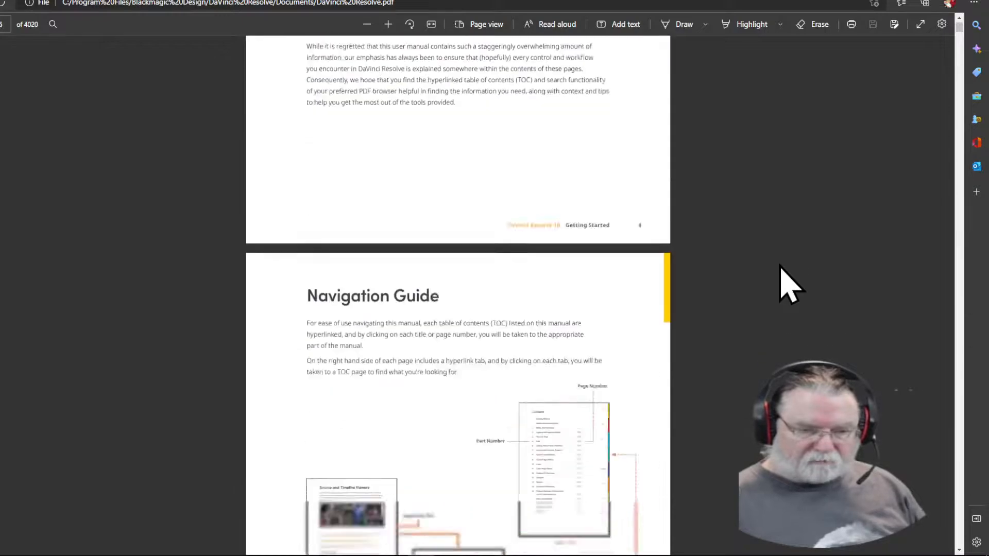
pyautogui.scroll(-20, 789, 283)
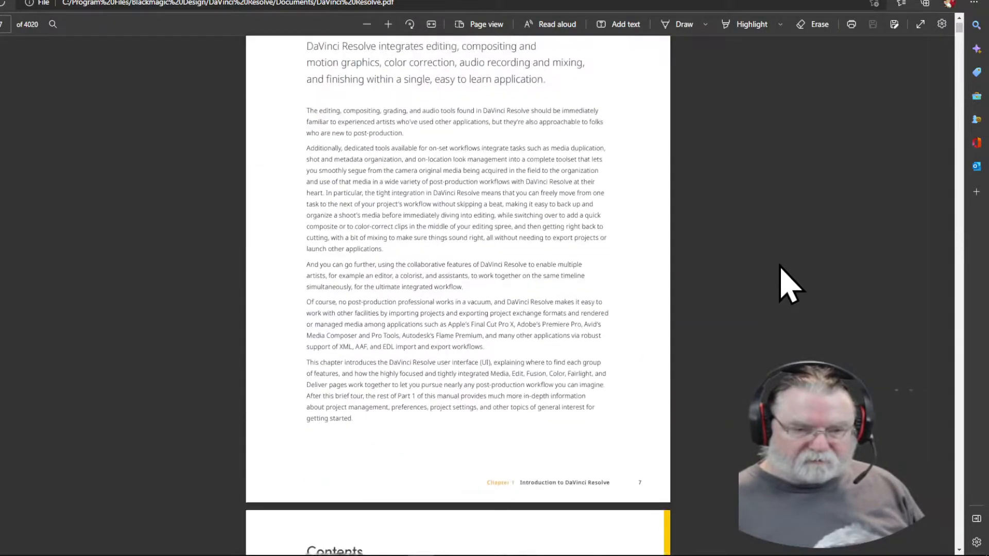
pyautogui.scroll(-20, 788, 283)
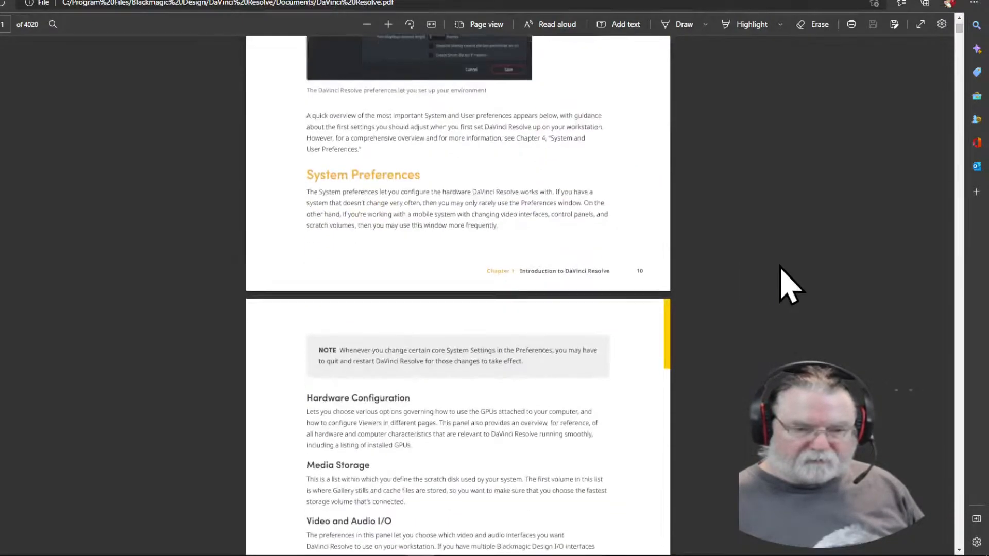
pyautogui.scroll(-20, 788, 283)
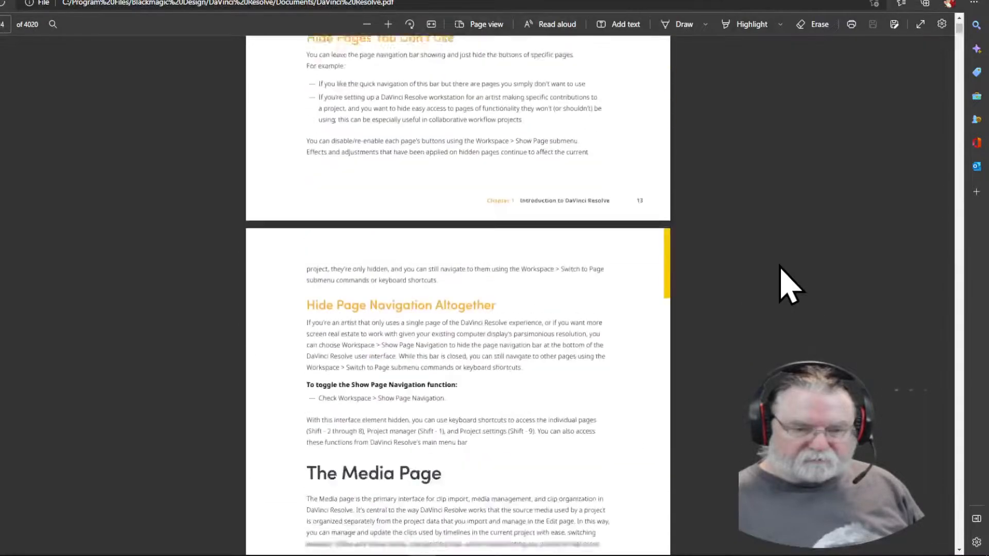
pyautogui.scroll(12, 788, 286)
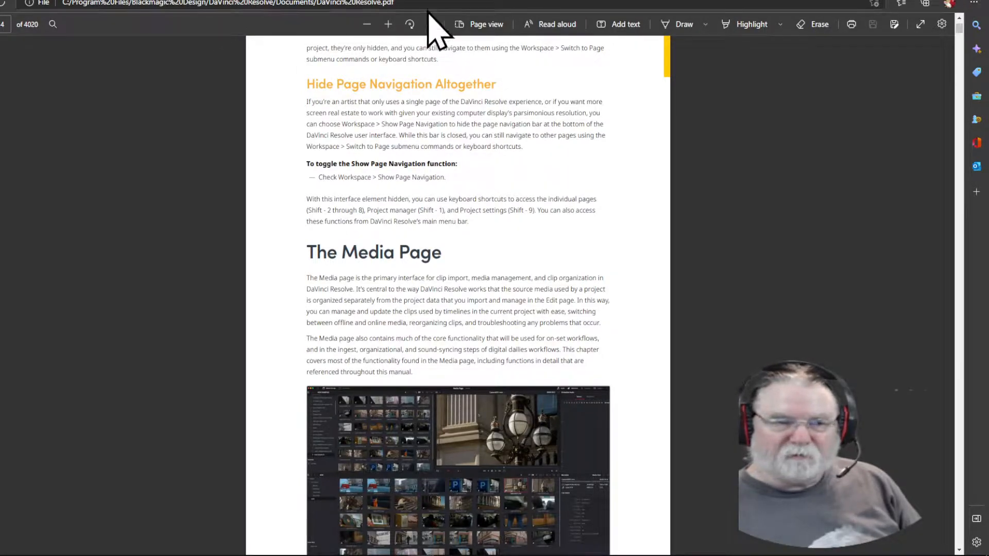
pyautogui.click(976, 2)
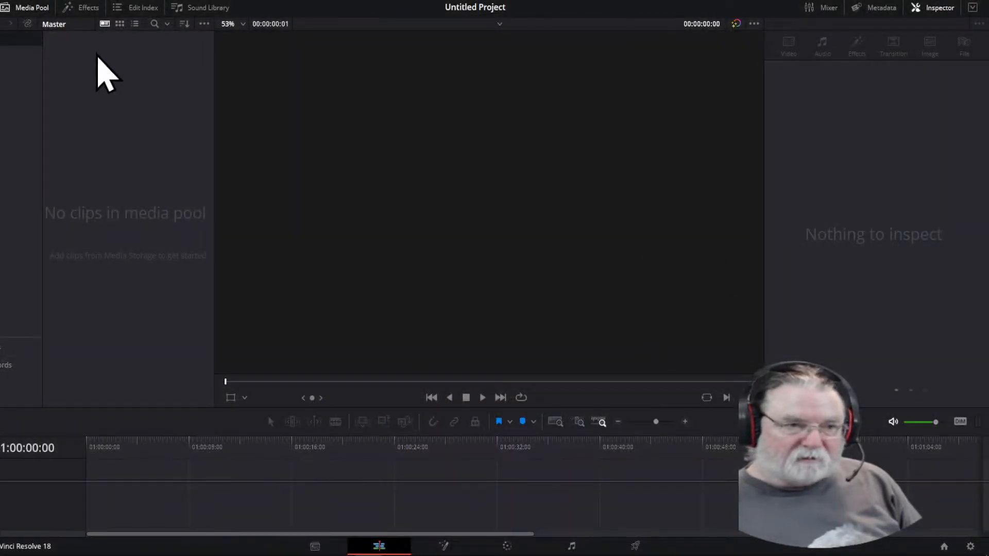
# Open the map of United States project from the Local Database library, dismissing the browser notification.
pyautogui.click(26, 1)
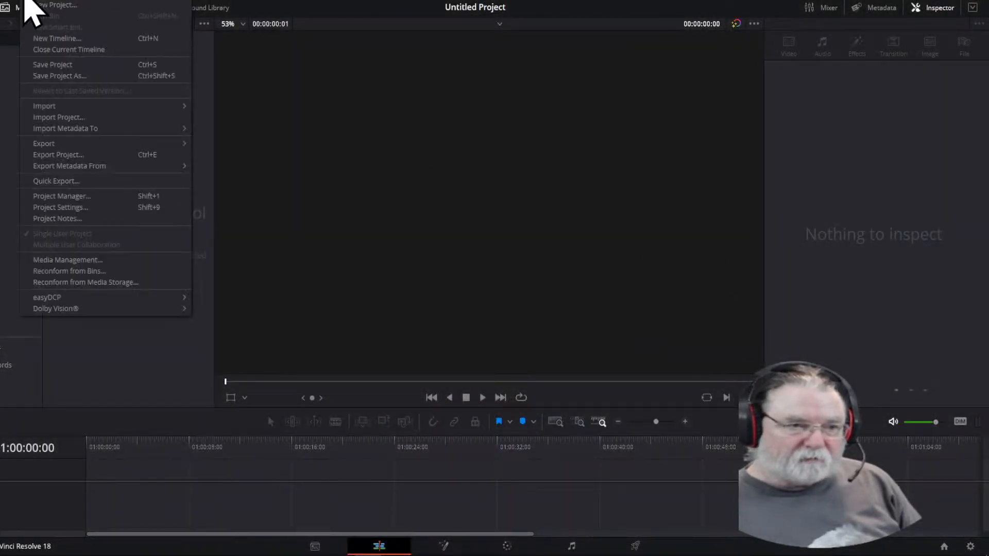
pyautogui.click(56, 197)
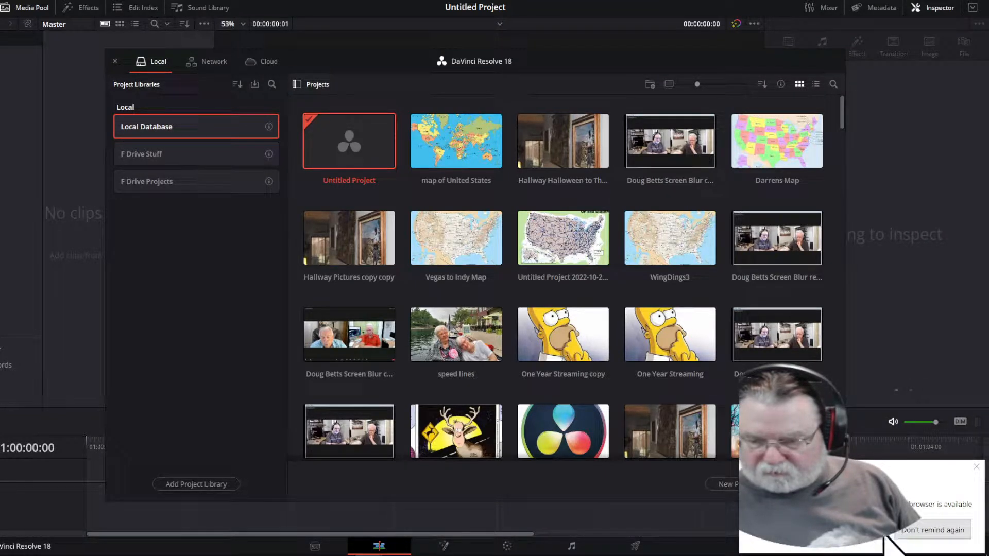
pyautogui.click(977, 468)
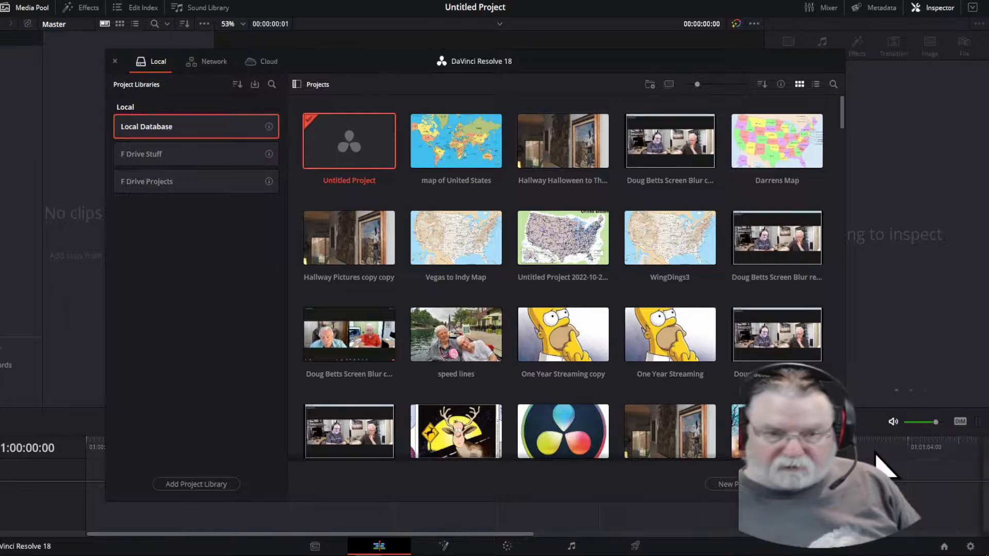
pyautogui.doubleClick(417, 162)
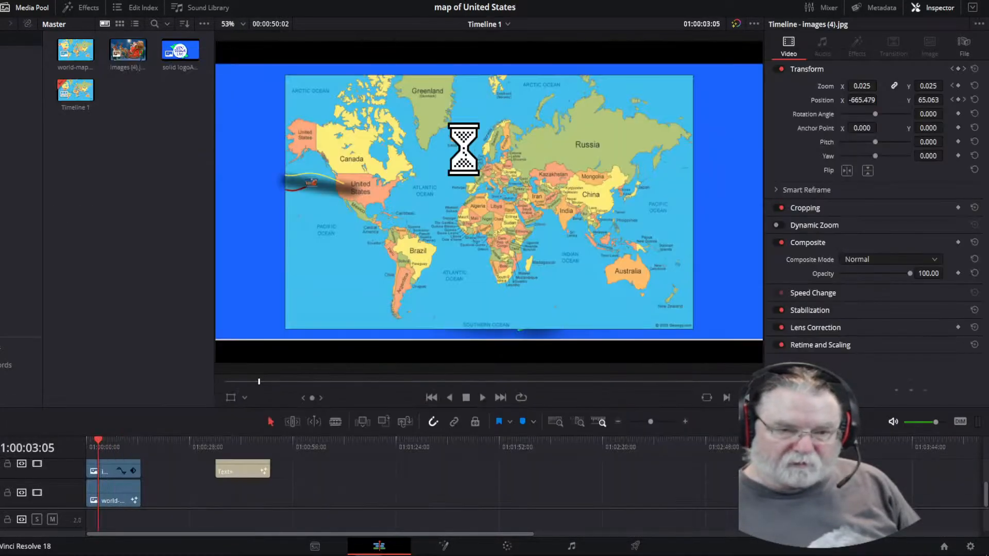
# Play Timeline 1 from near its start to just past the end of the map clips.
pyautogui.moveTo(101, 446); pyautogui.dragTo(95, 446)
pyautogui.press('space')
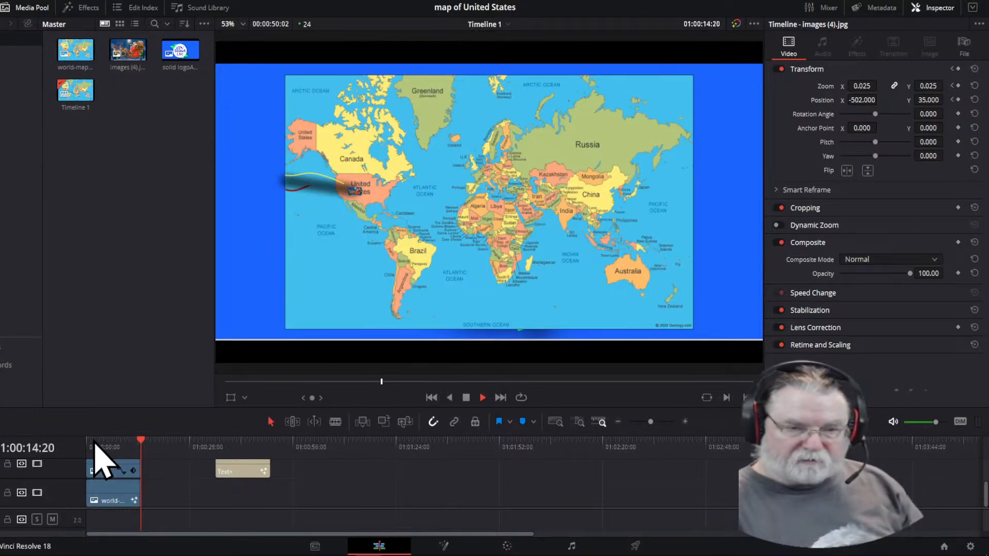
pyautogui.press('space')
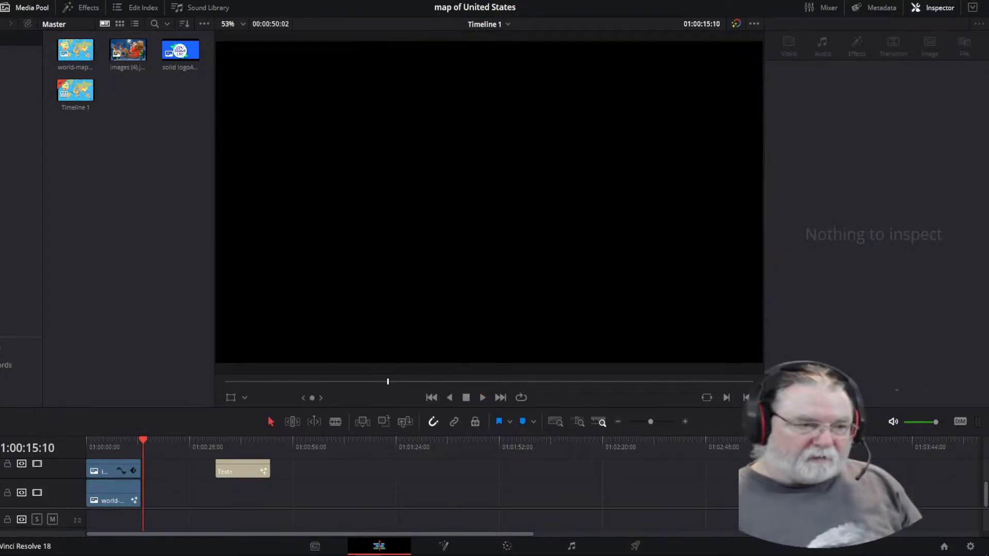